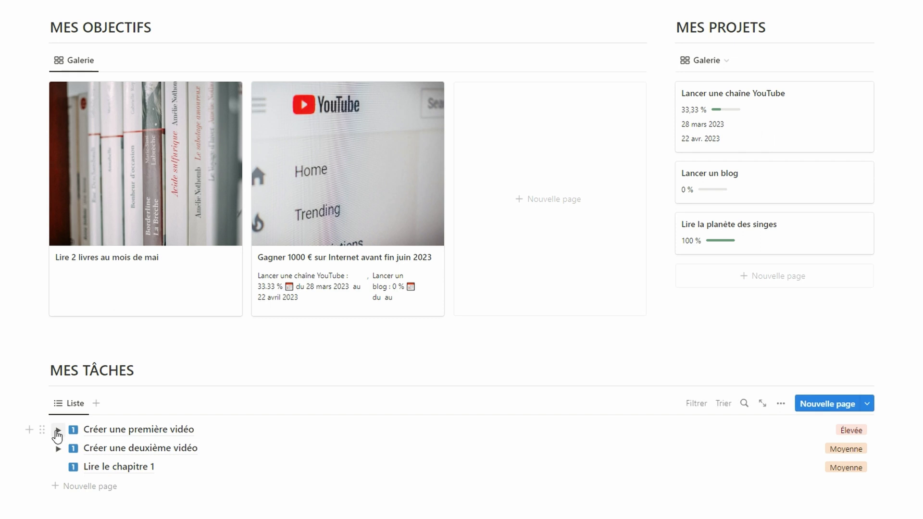
Step: Show the sub-tasks of the task "Créer une première vidéo" in the MES TÂCHES list
click(59, 429)
scroll(341, 508, down, 1)
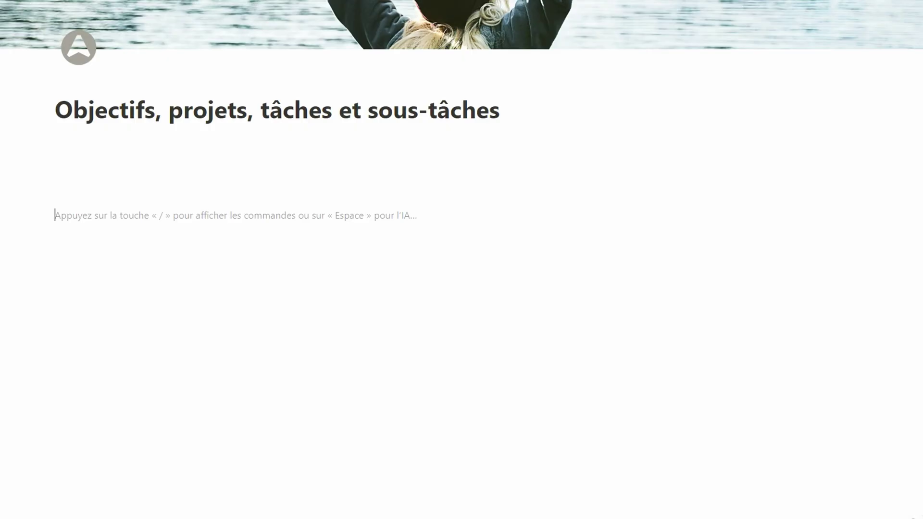
Step: Write "LES BASES DE DONNÉES" on the empty line under the page title and make it a level 3 heading
text(LES BASES DE DONNÉES)
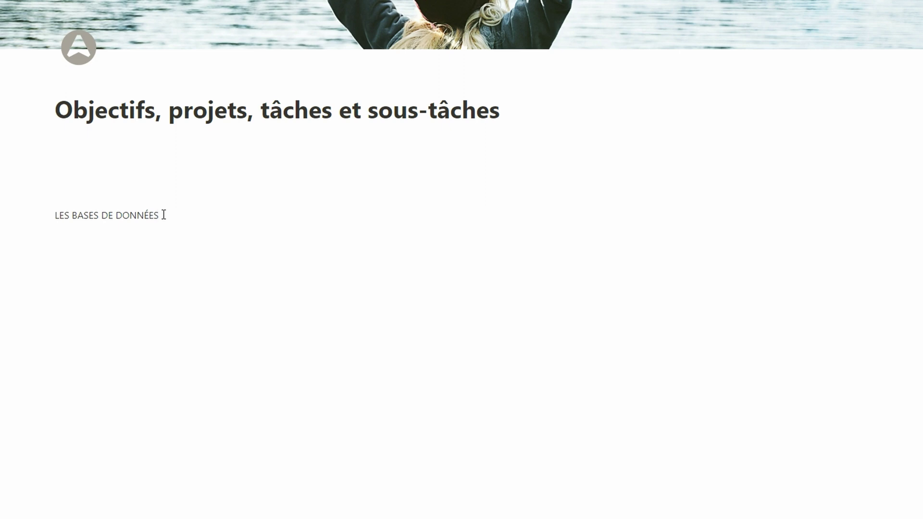
key(BackSpace)
key(ctrl+alt+3)
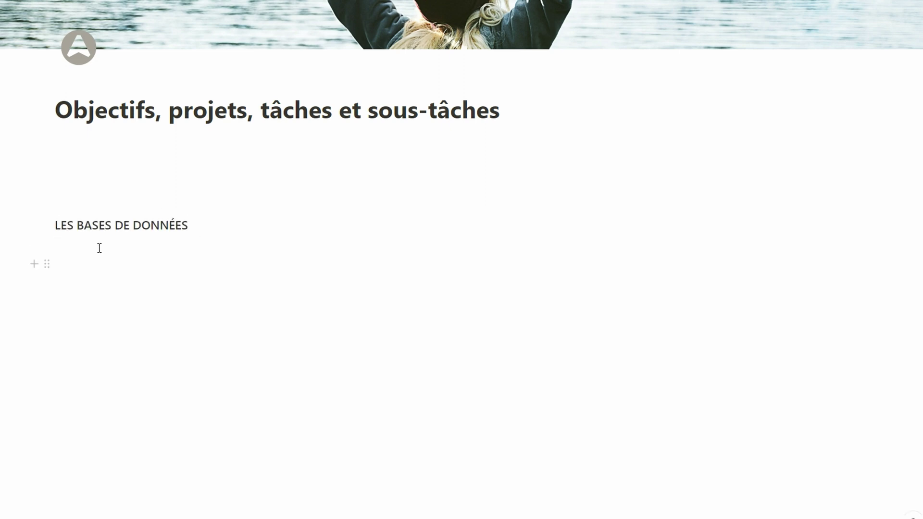
Step: Insert a full-page database beneath the heading and title it "Objectifs"
key(Return)
text(/data)
scroll(200, 331, down, 1)
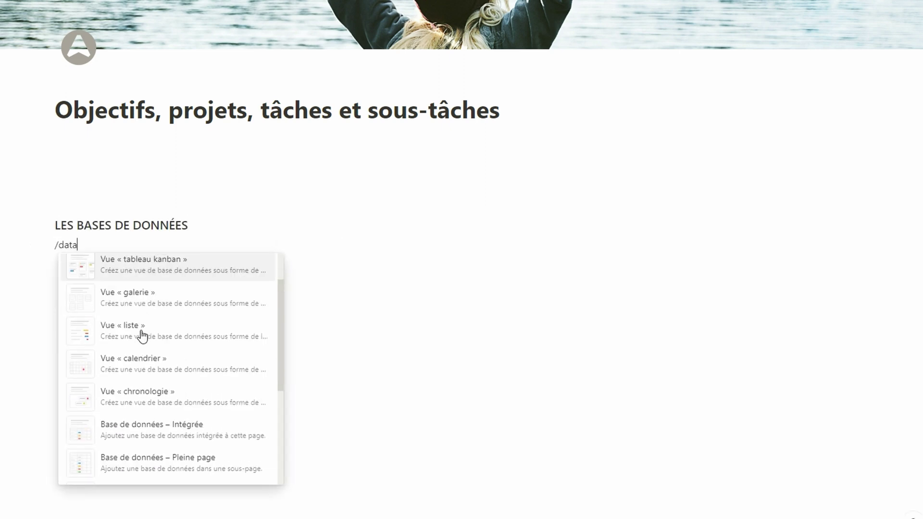
click(165, 463)
text(Objectifs)
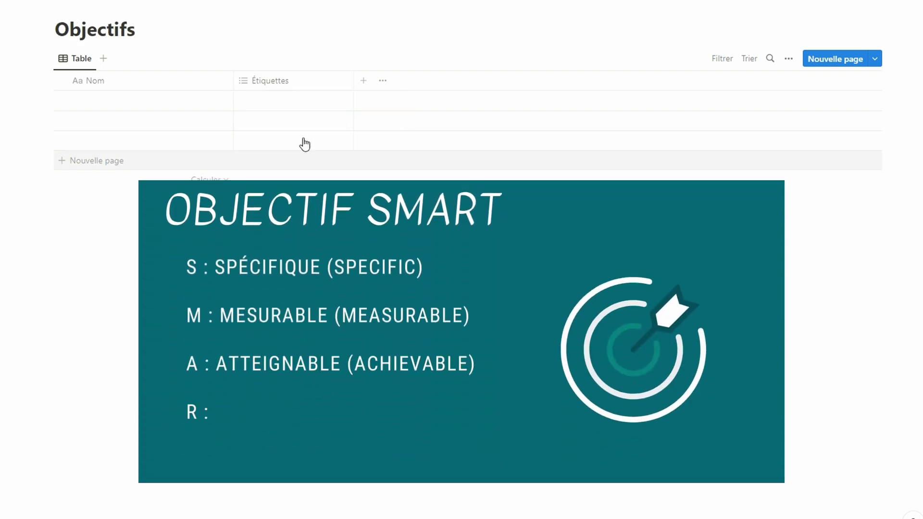
Step: Delete the Étiquettes property from Objectifs and add a date property named "Échéance"
click(283, 80)
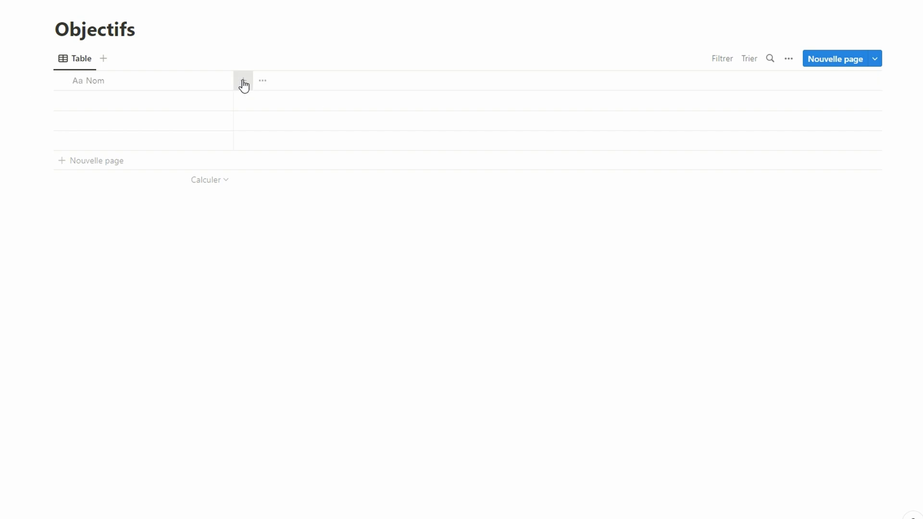
click(242, 82)
click(735, 235)
text(Échéance)
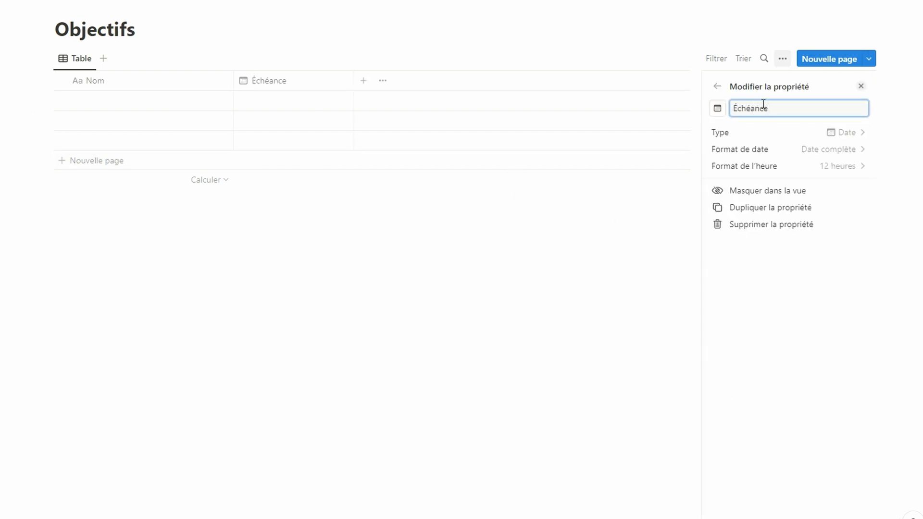
Step: Add a single-select property named "Catégorie" to the Objectifs database
click(373, 80)
click(364, 80)
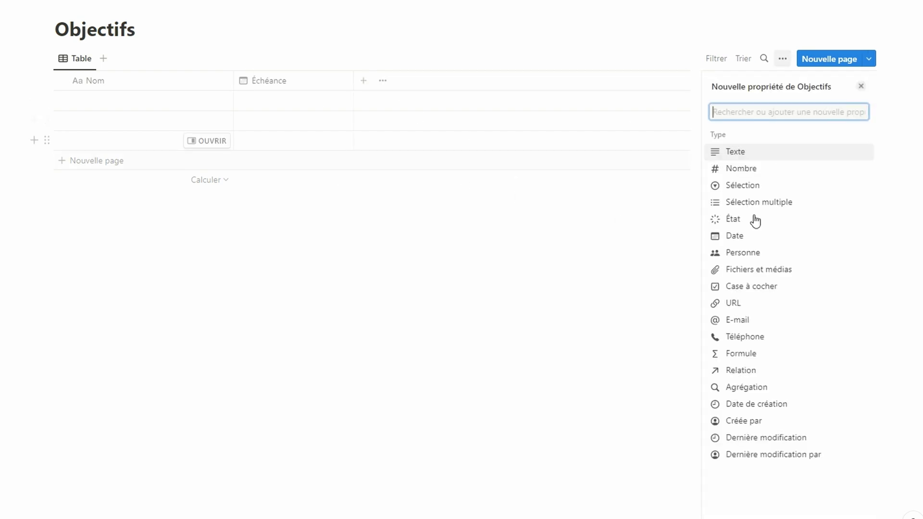
click(755, 185)
text(Ca)
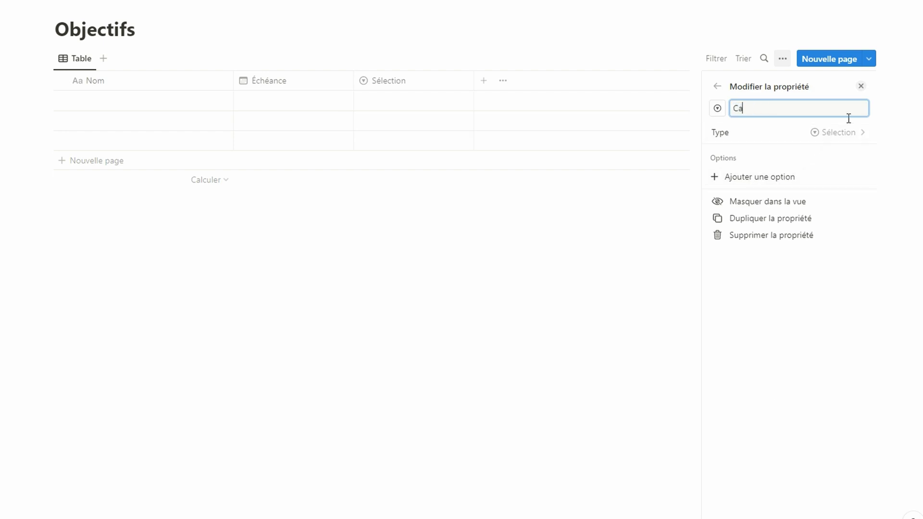
text(tégorie)
Step: Create the options "Personnel" and "Professionnel" for the Catégorie property and close its settings
click(826, 177)
text(Personnel)
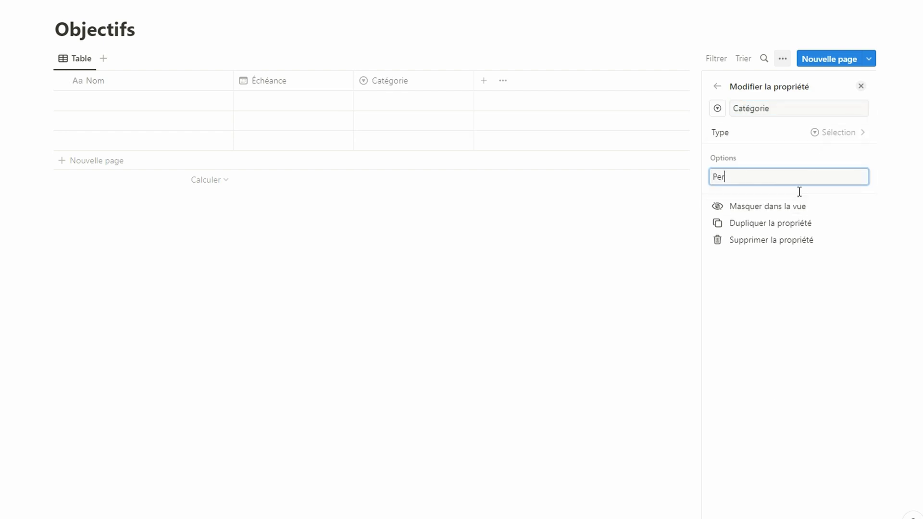
key(Return)
text(Professionnel)
key(Return)
key(Escape)
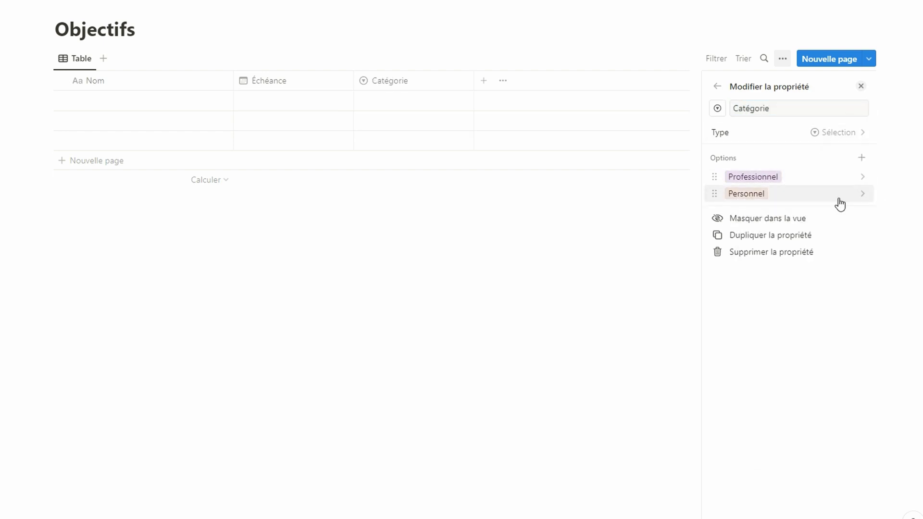
click(860, 192)
click(624, 277)
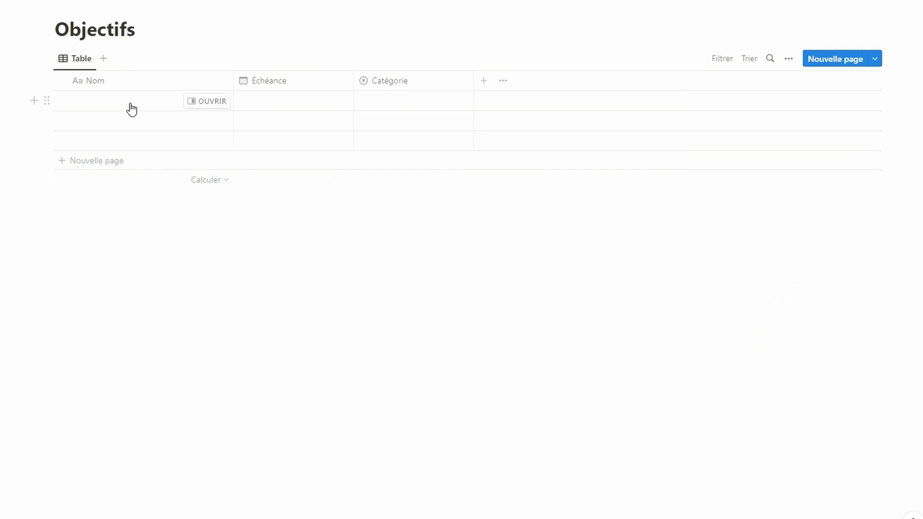
Step: Name the first goal in Objectifs "Gagner 1000 € sur Internet avant fin juin 2023"
click(186, 106)
text(Gagner 1000 € sur Internet)
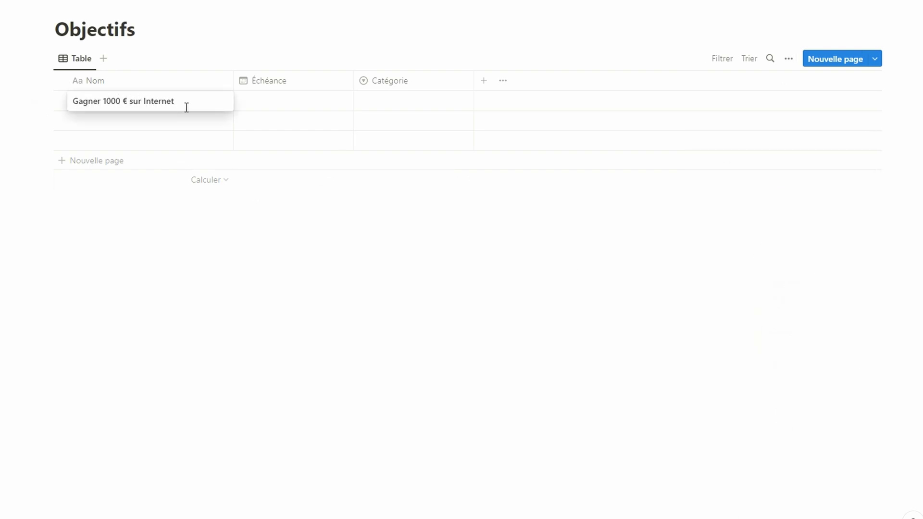
text( avant fin juin 2023)
key(Tab)
Step: Give the first goal a due date of 30 June 2023 and the category Professionnel
click(261, 107)
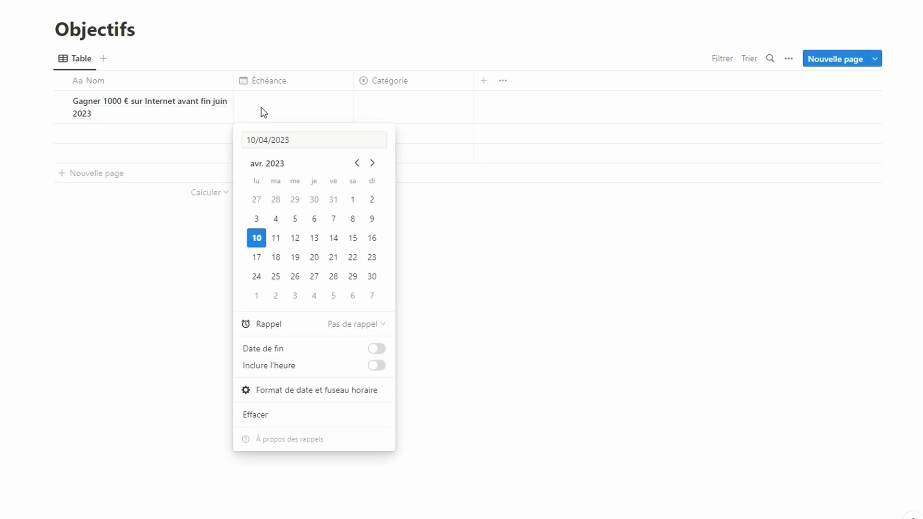
click(373, 163)
click(373, 163)
click(334, 275)
key(Escape)
click(414, 119)
click(405, 140)
Step: Name the second goal in Objectifs "Lire 2 livres au mois de mai"
key(Down)
key(Left)
key(Left)
text(Lire 2 livres au mois de mai)
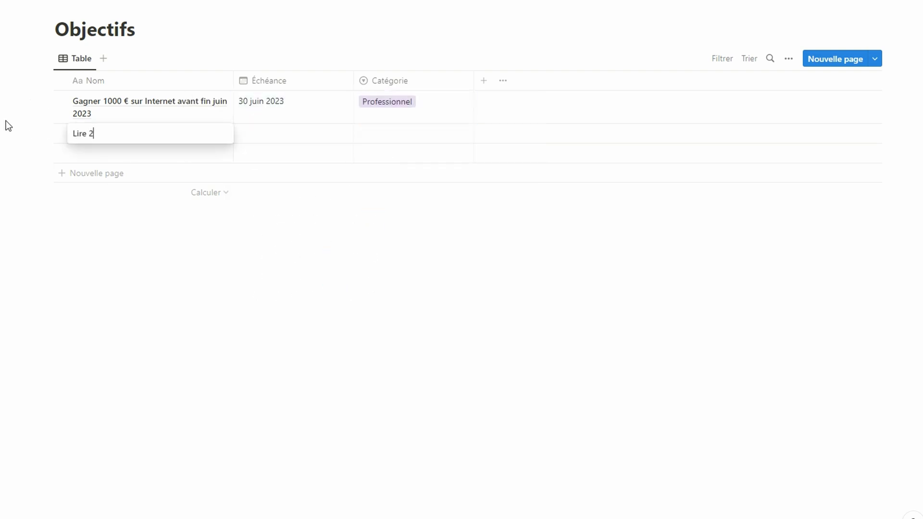
Step: Set the second goal's due date to 31 May 2023 and choose its category
key(Tab)
key(Return)
click(354, 181)
click(294, 295)
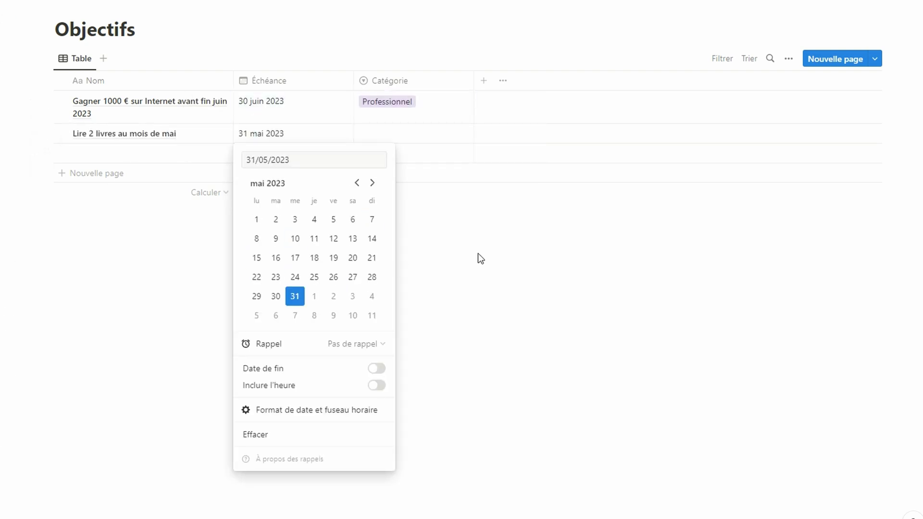
key(Escape)
click(413, 134)
click(405, 161)
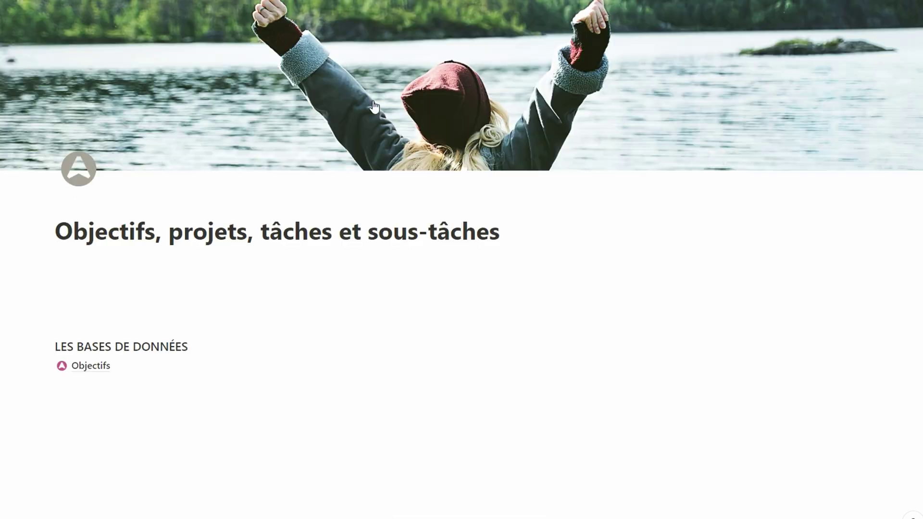
Step: Insert a second full-page database beneath Objectifs on the main page and title it "Projets"
click(96, 383)
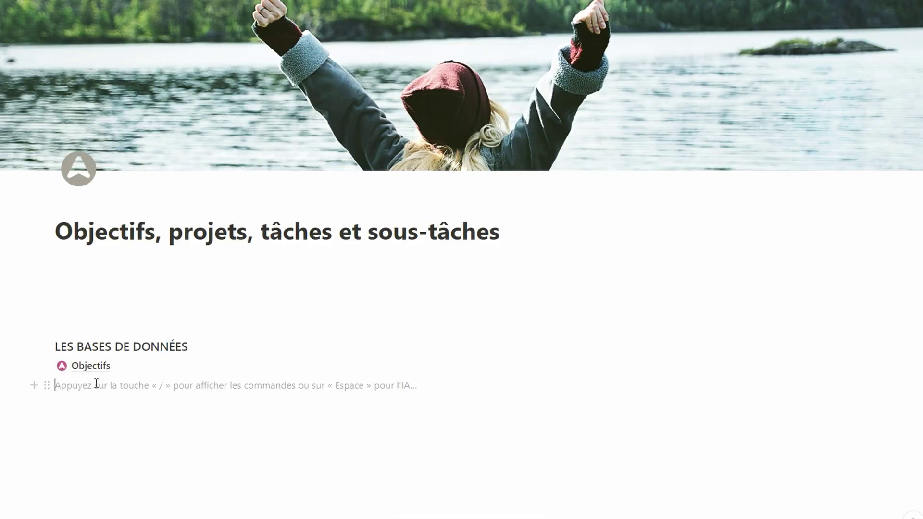
text(/base)
scroll(171, 292, down, 3)
click(170, 291)
text(Projets)
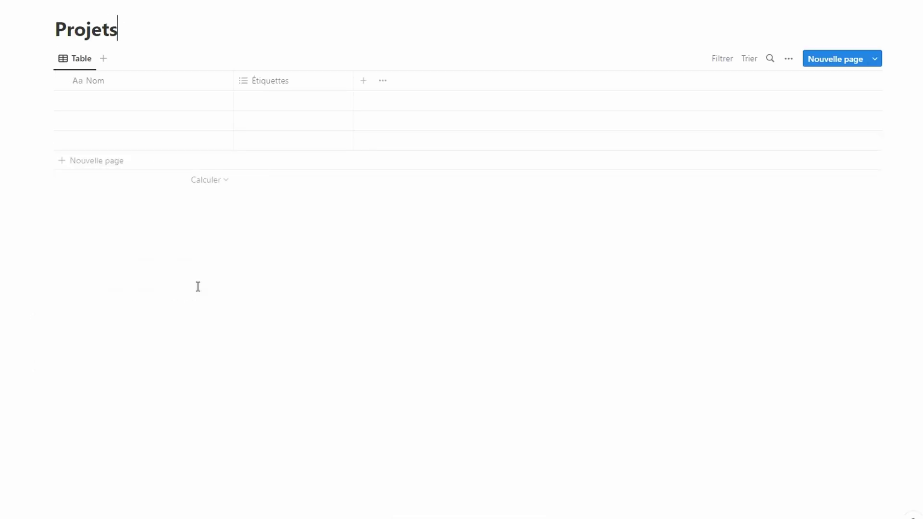
Step: Delete the Étiquettes property from Projets and add a status property (État)
click(280, 85)
click(309, 262)
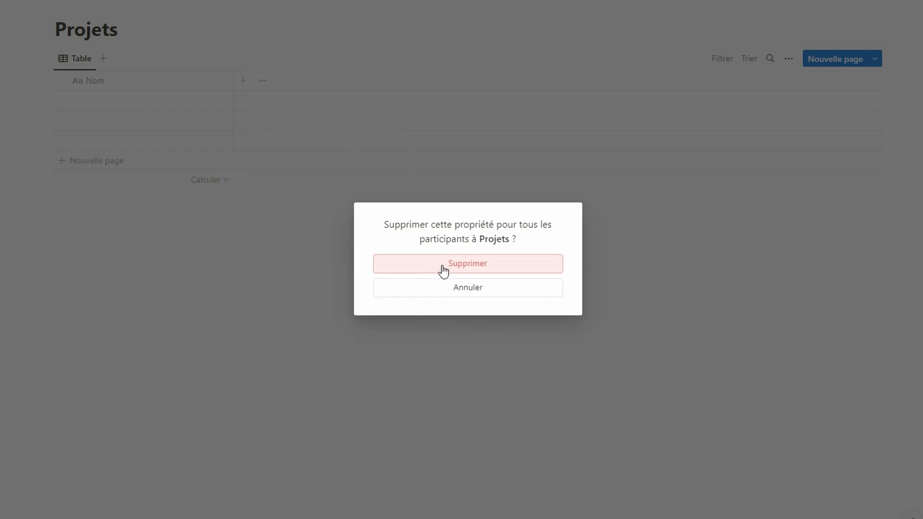
click(441, 263)
click(243, 86)
click(770, 218)
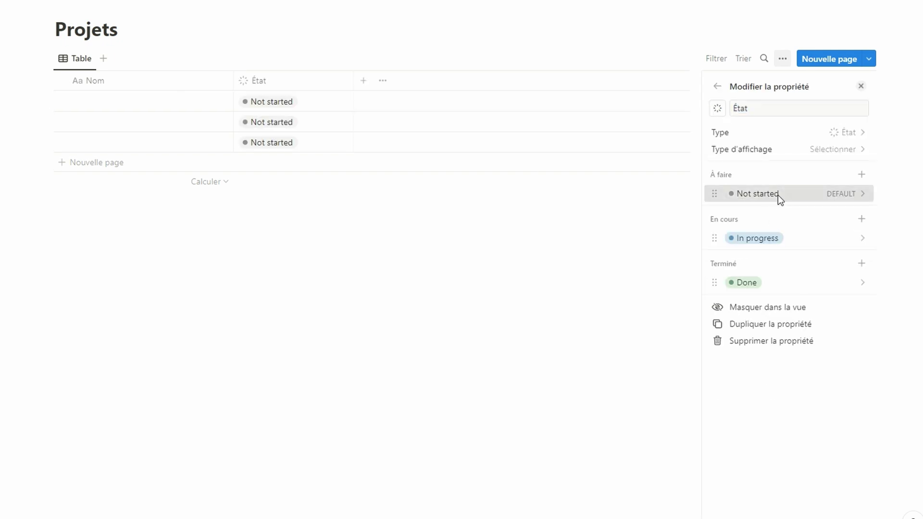
Step: Rename the to-do, in-progress and completed statuses of État as "Idée", "En-cours" and "Terminé"
click(777, 195)
text(Idée)
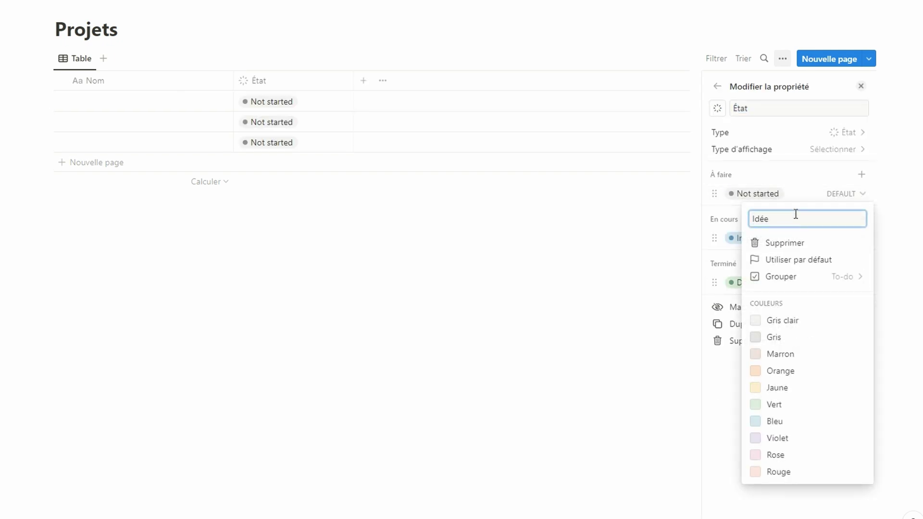
key(Return)
click(753, 239)
text(En-cours)
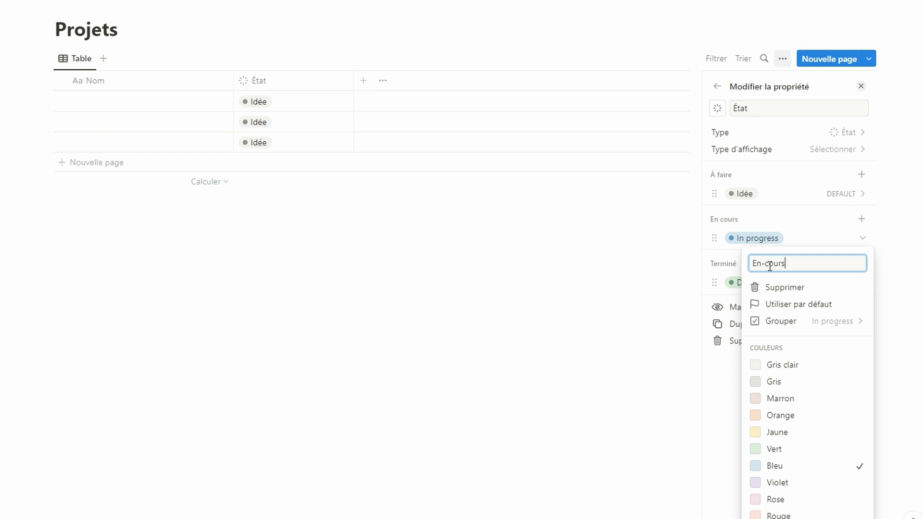
key(Return)
click(769, 283)
text(Terminé)
key(Return)
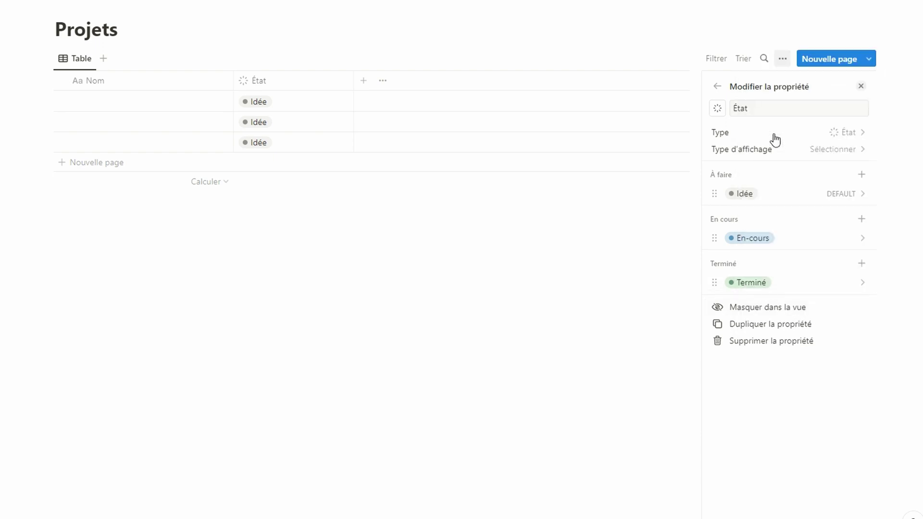
key(Escape)
Step: Add a relation property from Projets to the Objectifs database, also displayed in Objectifs
click(363, 80)
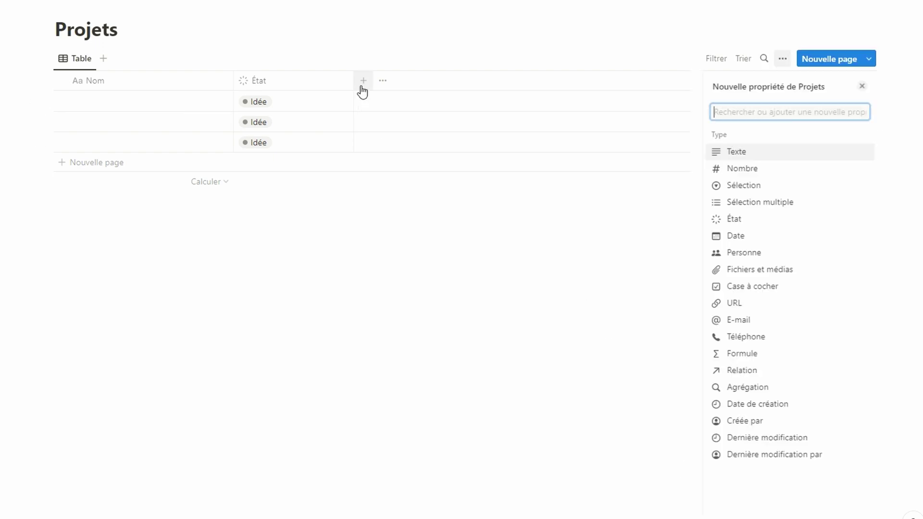
click(798, 369)
click(754, 158)
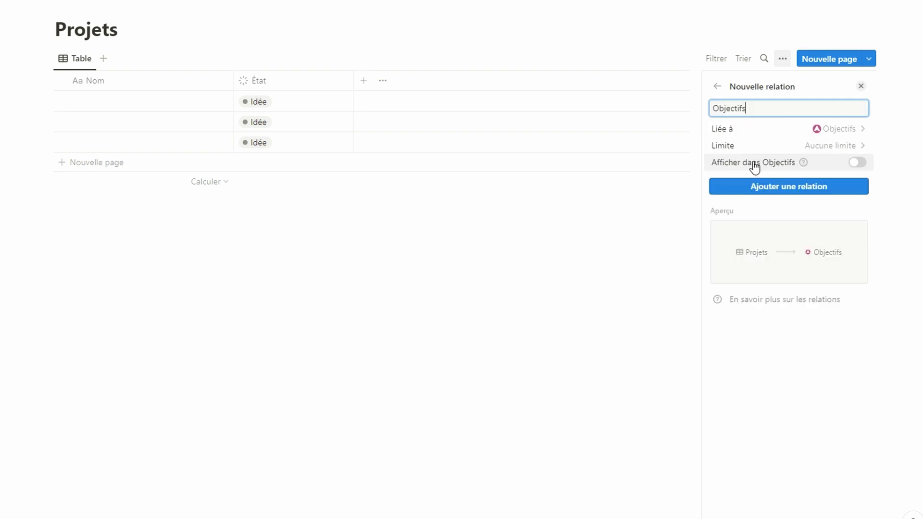
click(854, 169)
click(807, 230)
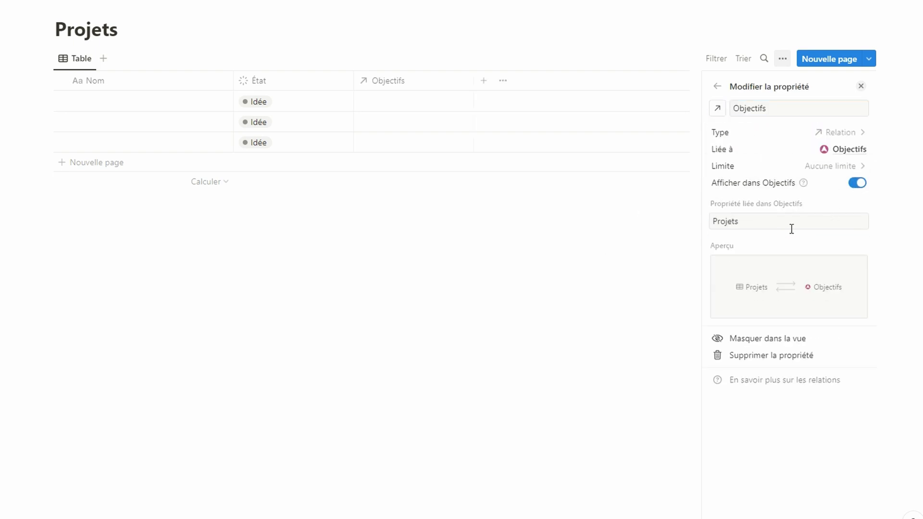
click(541, 276)
Step: Name the three projects "Lancer une chaîne YouTube", "Lancer un blog" and "Lire la planète des singes"
click(139, 104)
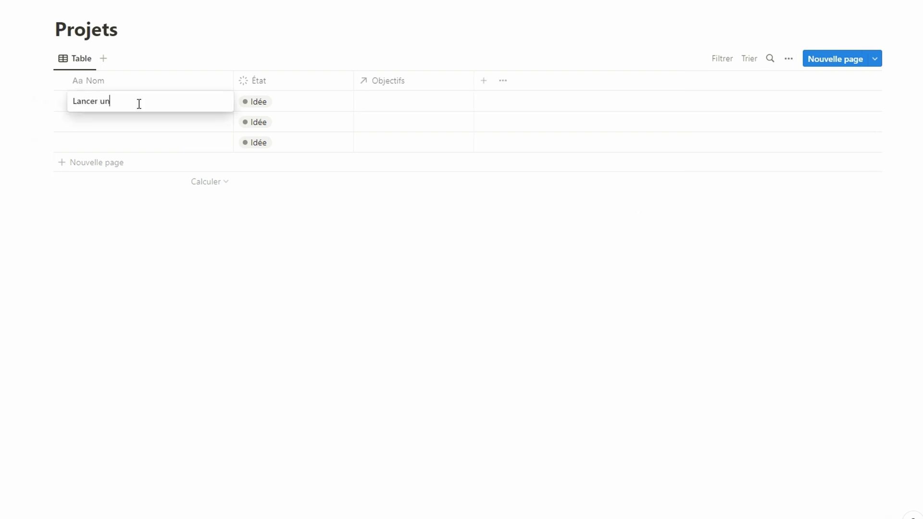
click(128, 125)
text(Lancer un blog)
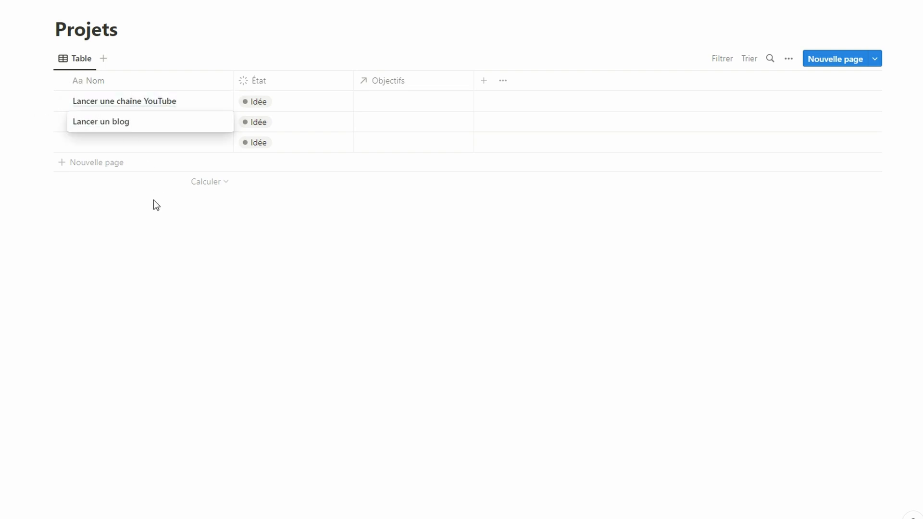
click(121, 144)
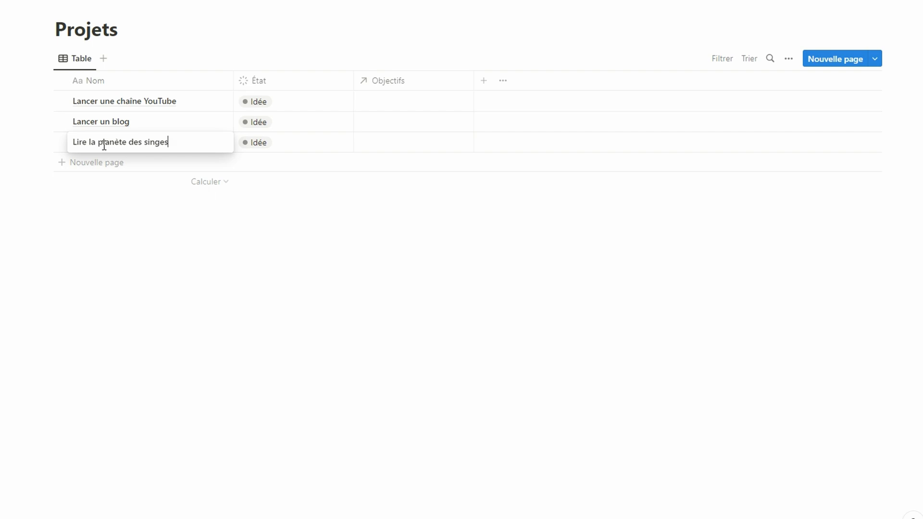
Step: Link the YouTube and blog projects to the 1000 € goal and the reading project to "Lire 2 livres au mois de mai", widening the Objectifs column
click(421, 104)
click(422, 163)
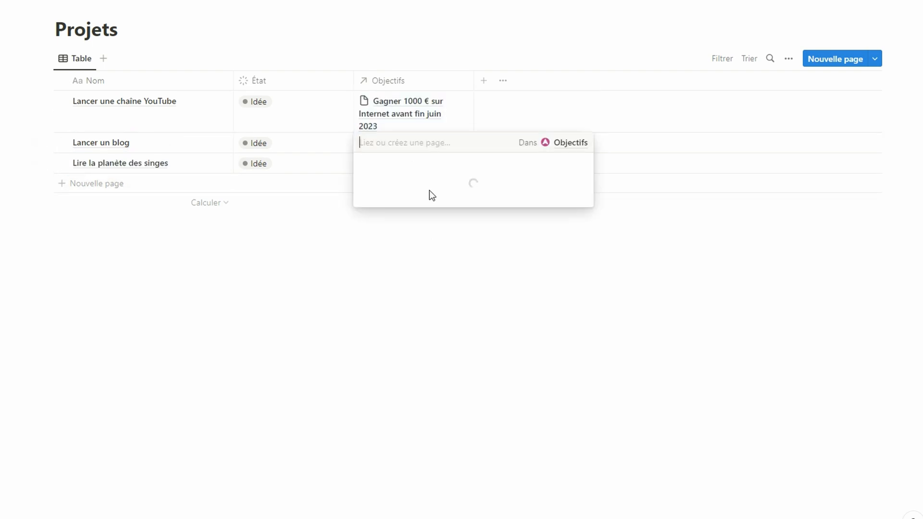
click(414, 203)
click(408, 185)
click(420, 226)
drag(474, 80, 588, 81)
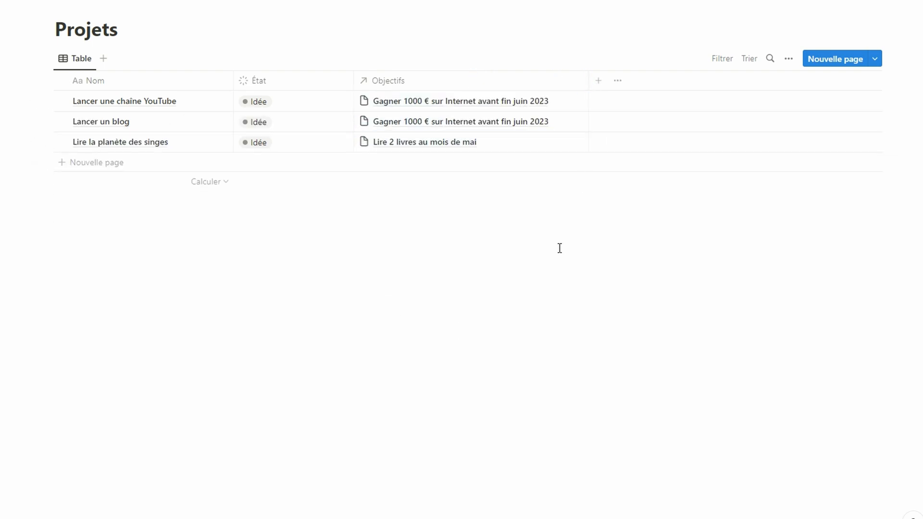
Step: Insert a third full-page database beneath Projets on the main page and title it "Tâches"
click(119, 35)
click(97, 403)
text(/)
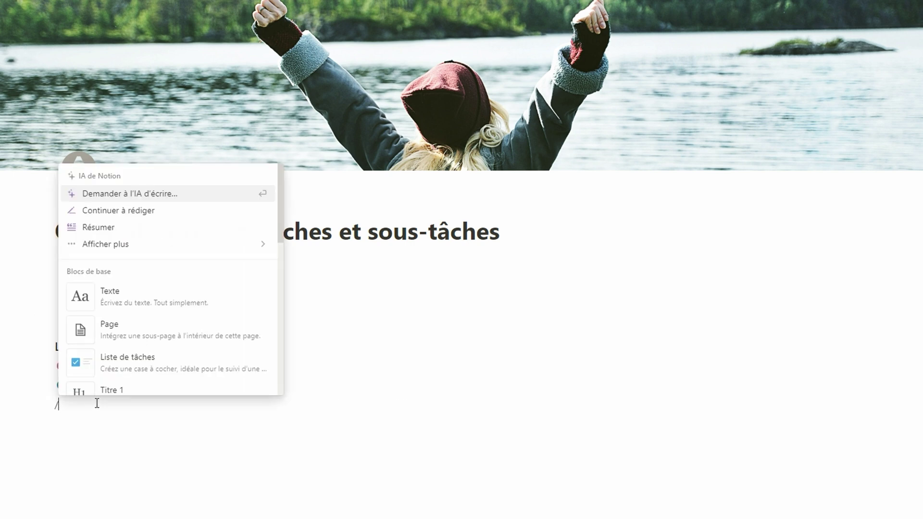
text(data)
scroll(172, 313, down, 2)
click(166, 372)
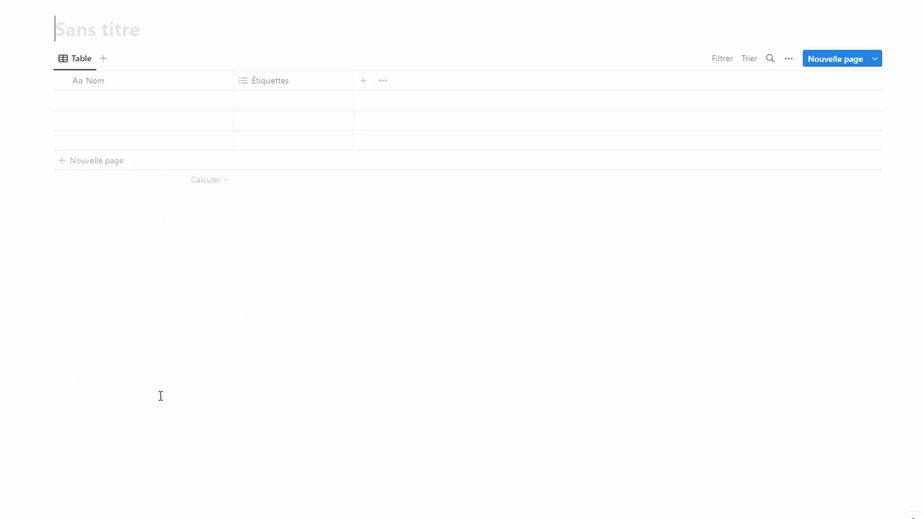
text(Tâches)
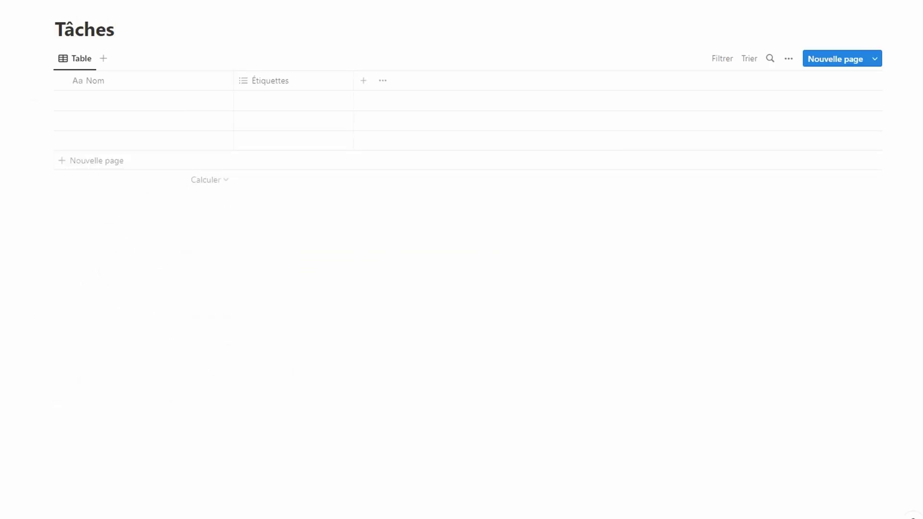
Step: Convert the Étiquettes property of the Tâches database to a checkbox property and rename it "Terminée"
click(269, 80)
click(298, 260)
click(474, 225)
click(252, 81)
click(750, 284)
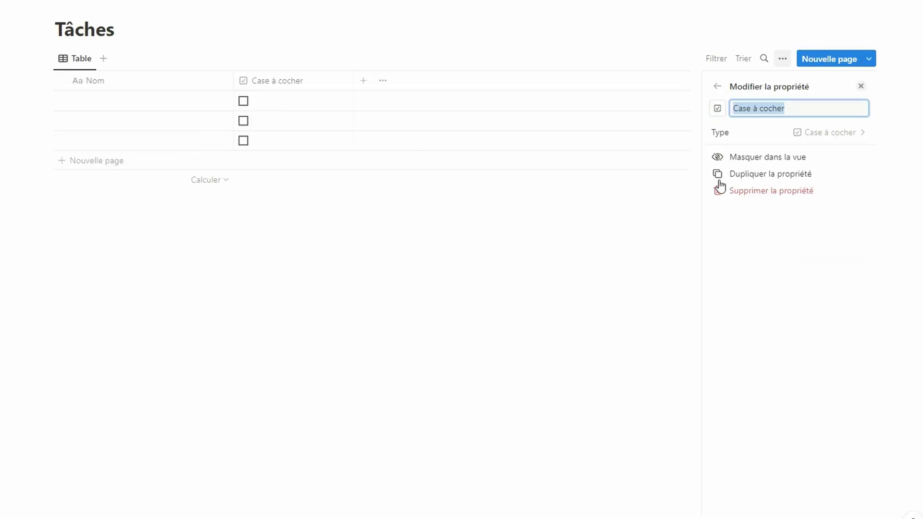
text(Terminée)
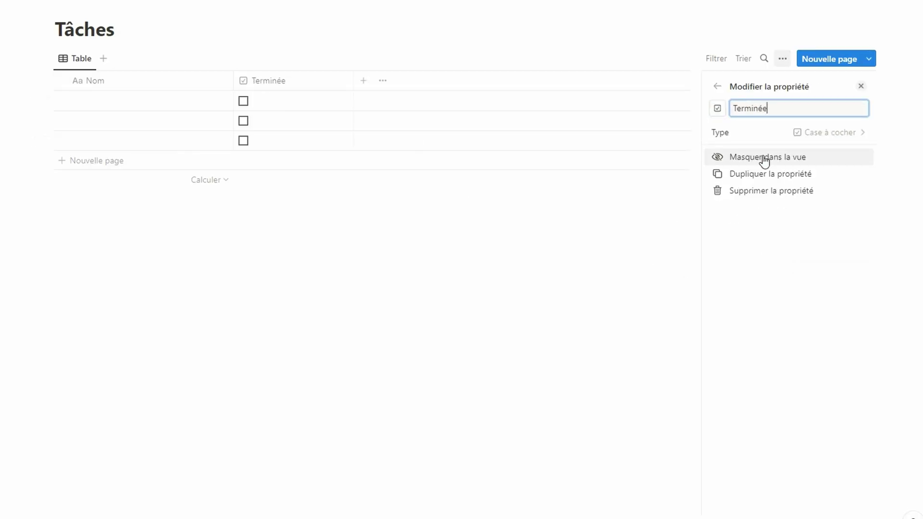
key(Return)
Step: Add a relation property from Tâches to the Projets database, limited to 1 page and also displayed in Projets
click(363, 80)
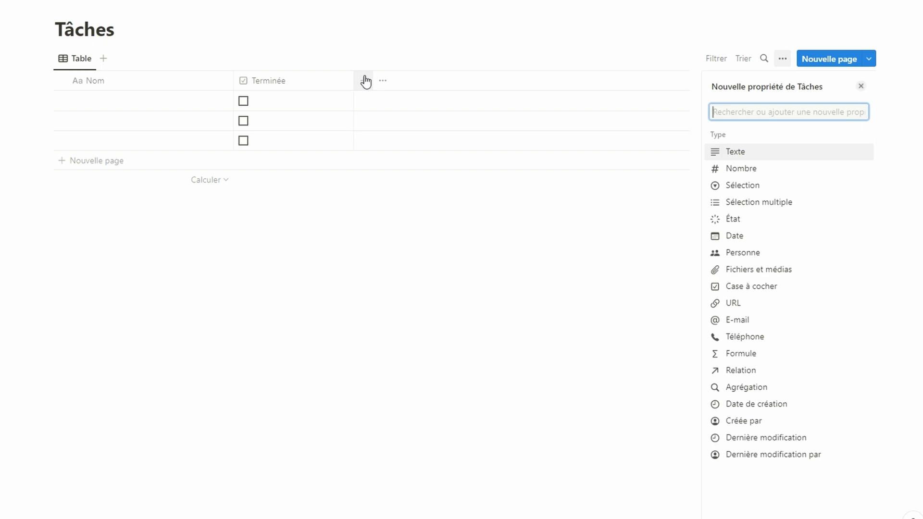
click(763, 370)
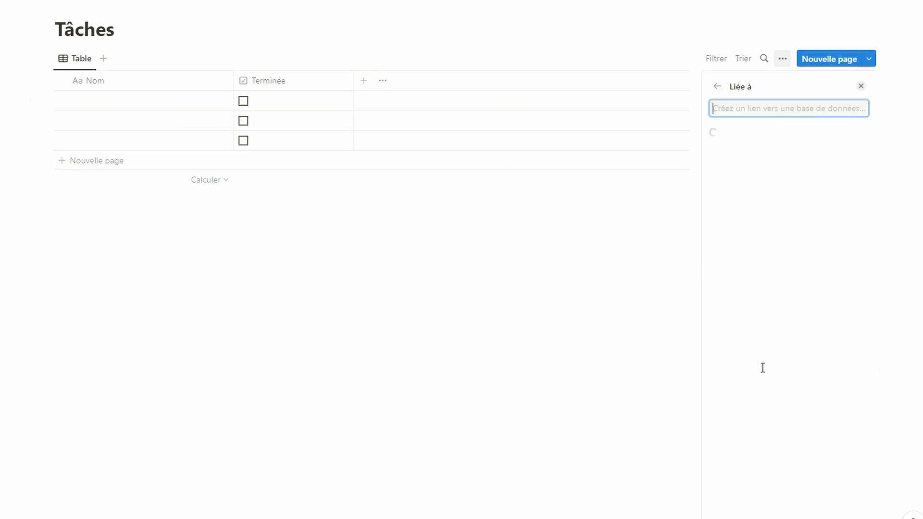
click(755, 166)
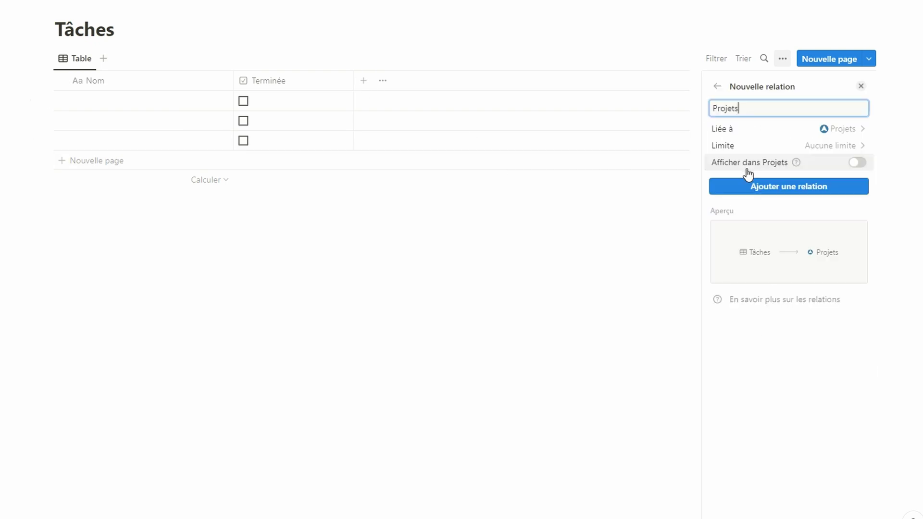
click(850, 148)
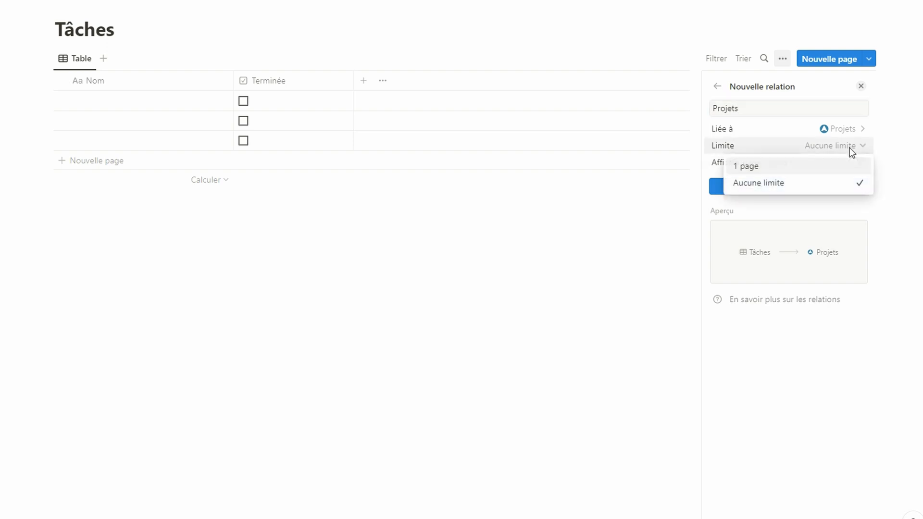
click(827, 168)
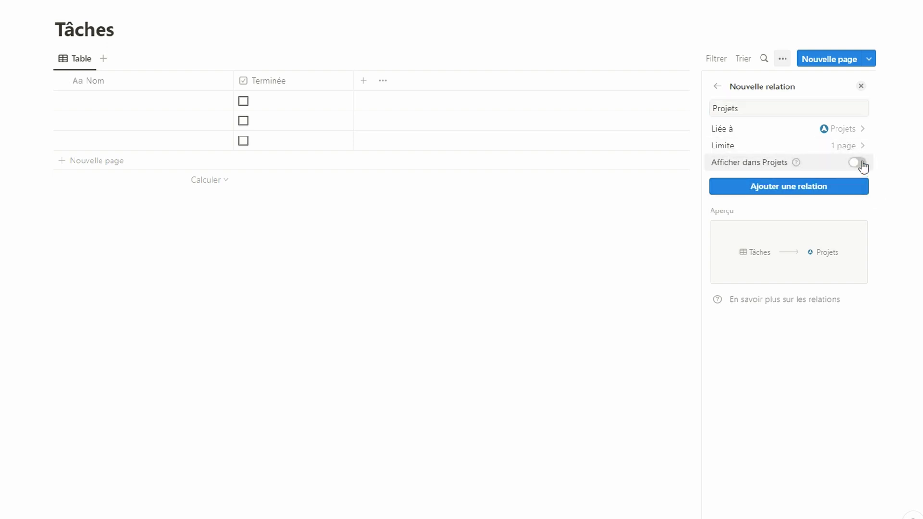
click(858, 163)
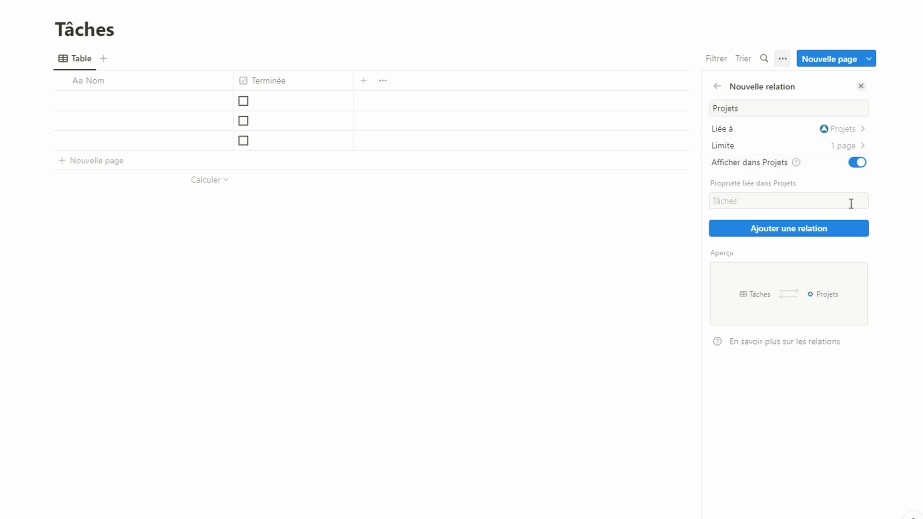
click(839, 230)
click(569, 259)
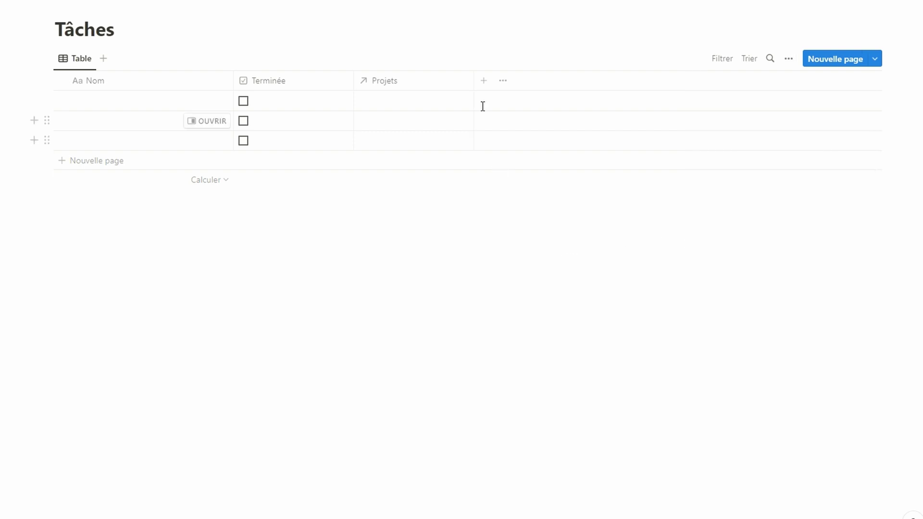
Step: Add a date property named "Planning" and a single-selection property named "Priorité" to the Tâches database
click(483, 86)
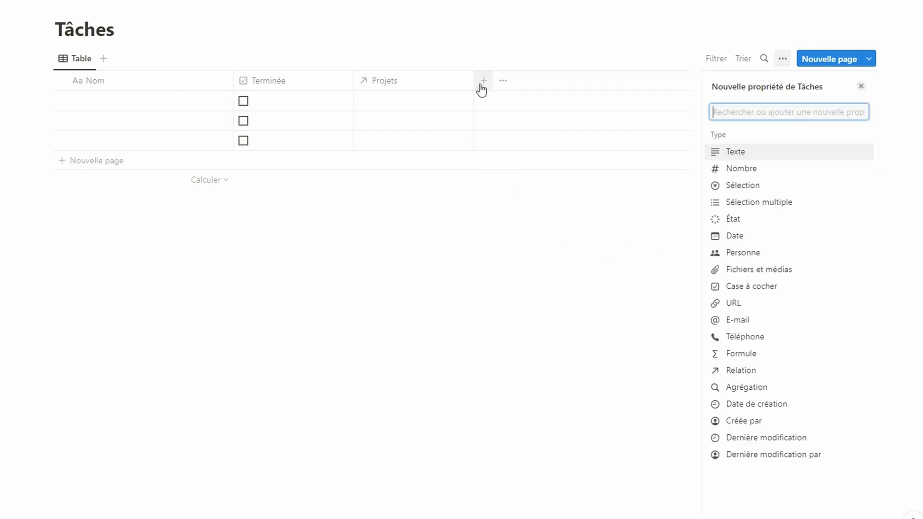
click(734, 235)
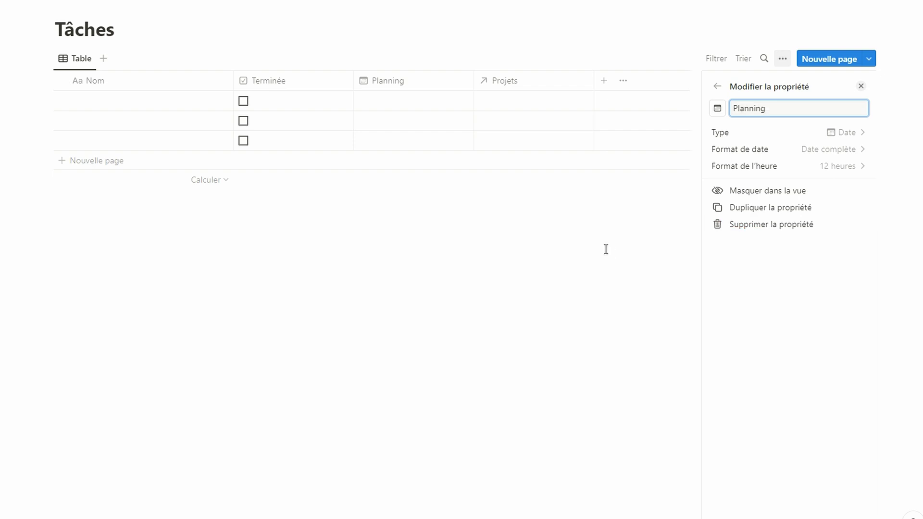
click(604, 80)
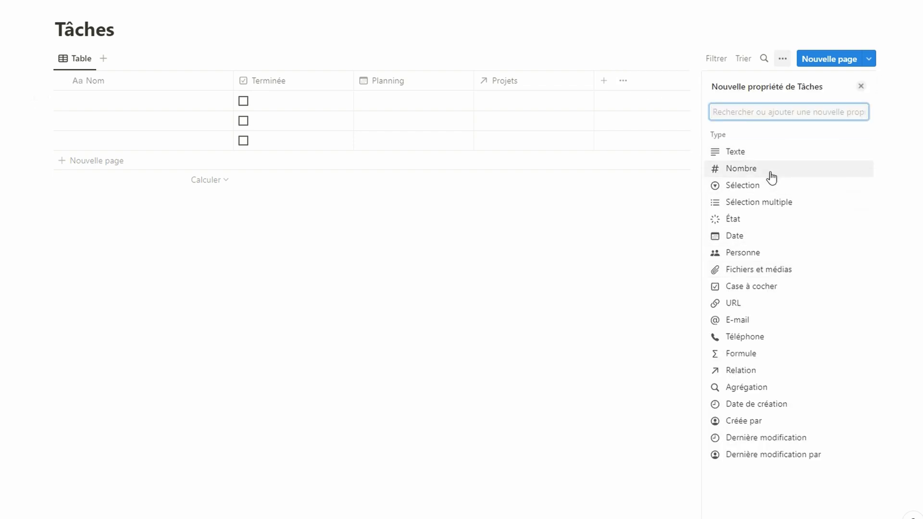
click(781, 186)
text(Priorité)
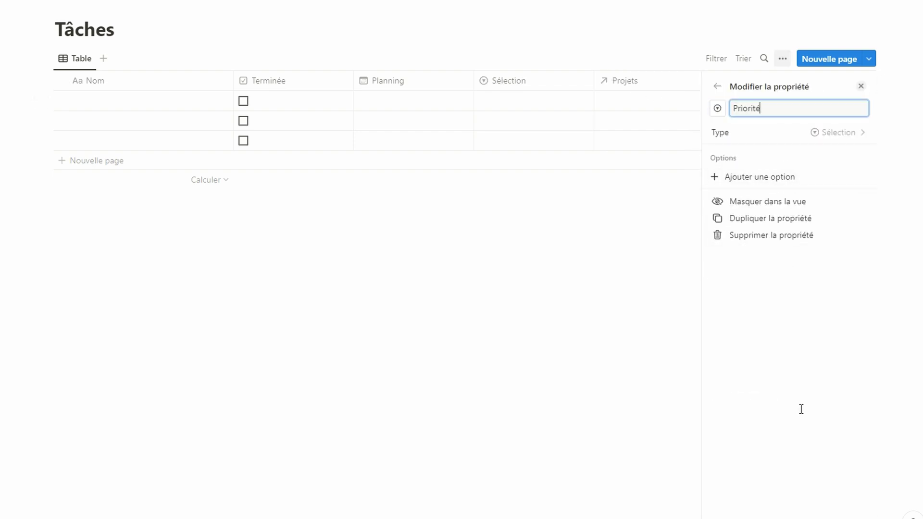
Step: Create the options "Élevée", "Moyenne" and "Faible" for the Priorité property
click(762, 177)
key(super+period)
text(Élevé)
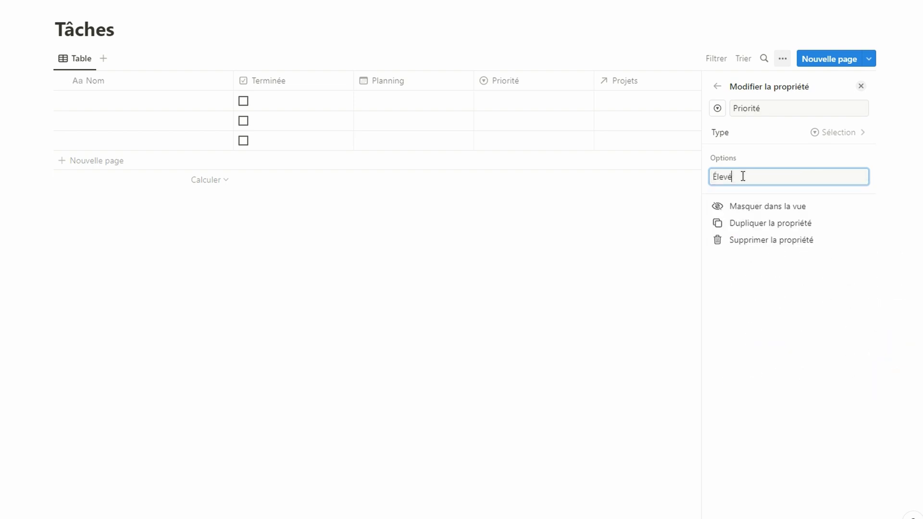
text(e)
key(Return)
text(Moyenne)
key(Return)
text(Faible)
key(Return)
Step: Colour the priority options: Faible in Jaune, Moyenne in Orange and Élevée in Rouge
click(766, 202)
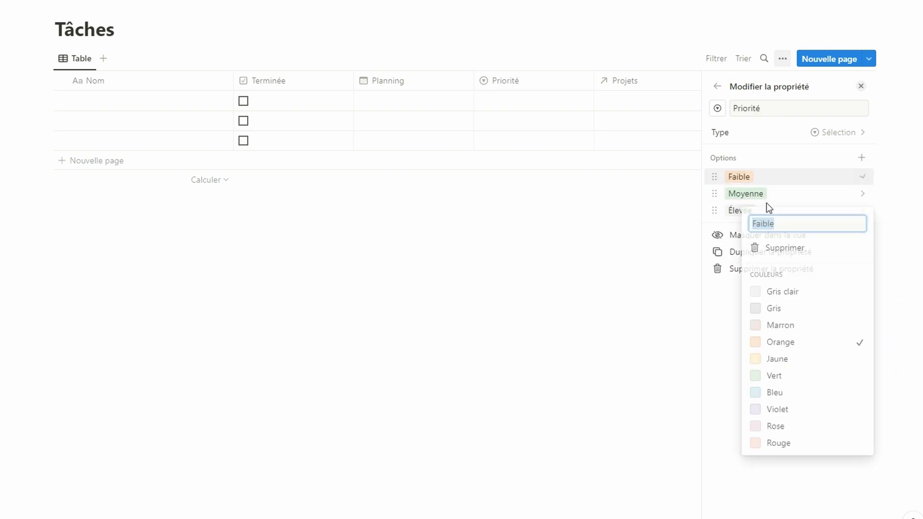
click(777, 359)
click(764, 193)
click(780, 336)
click(764, 210)
click(778, 455)
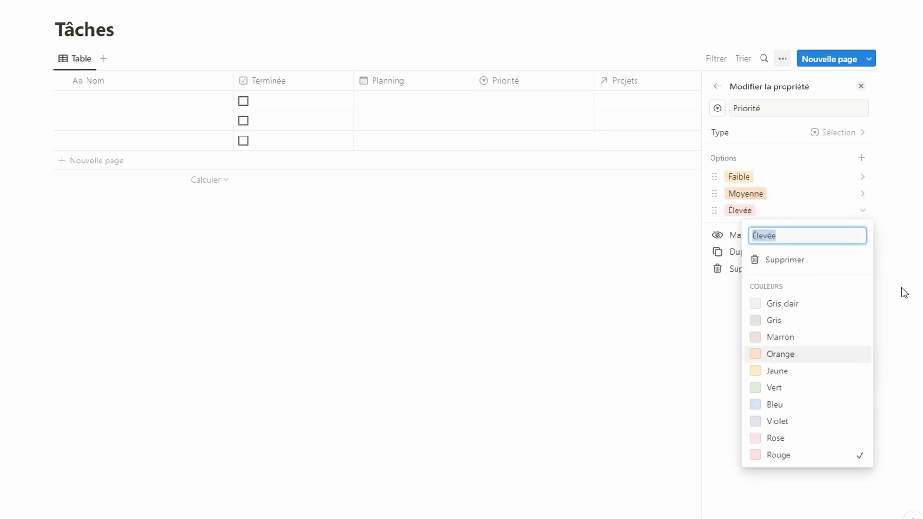
key(Escape)
key(Escape)
Step: Name the first task "Créer une première vidéo", with priority Élevée and project "Lancer une chaîne YouTube", widening the Projets column
click(140, 102)
text(Créer une )
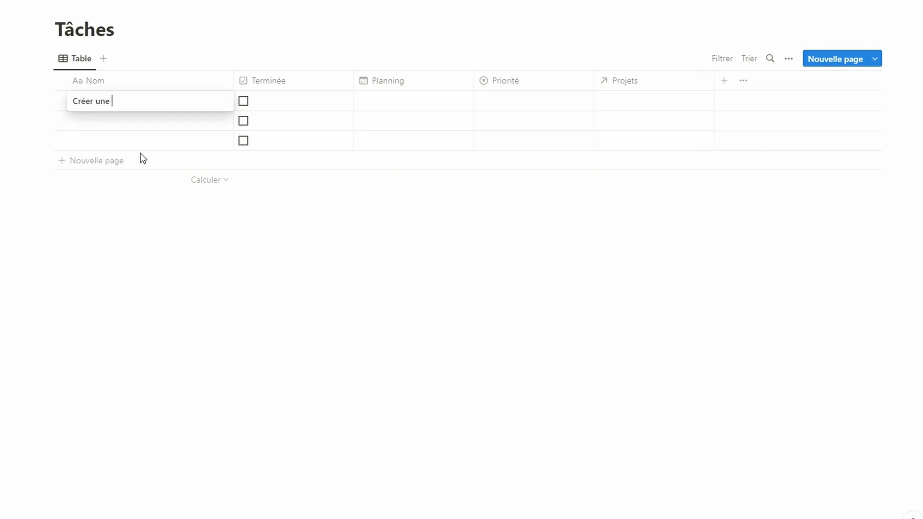
text(première vidéo)
key(Return)
click(533, 101)
click(500, 137)
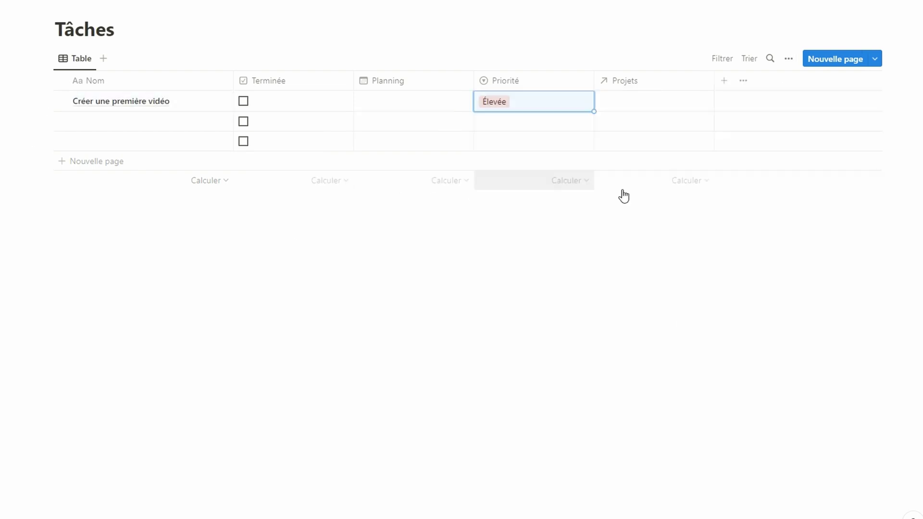
click(655, 103)
click(663, 142)
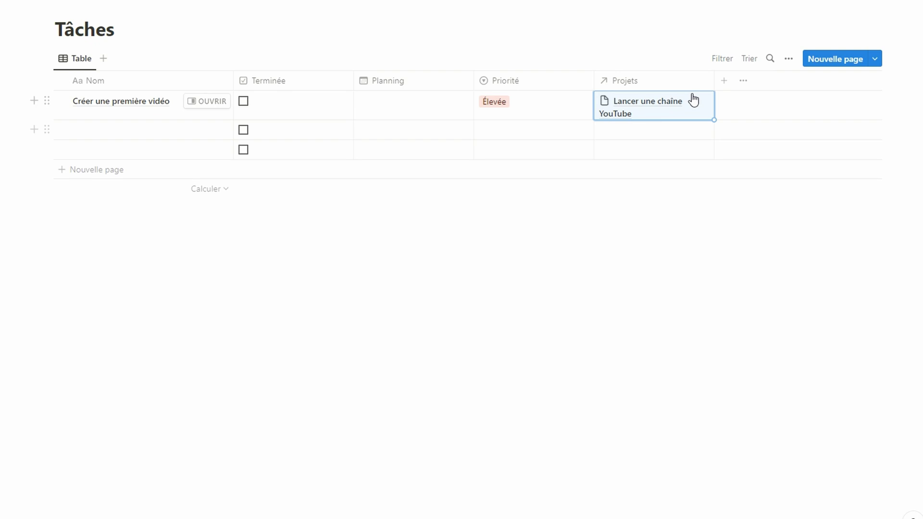
drag(714, 80, 780, 80)
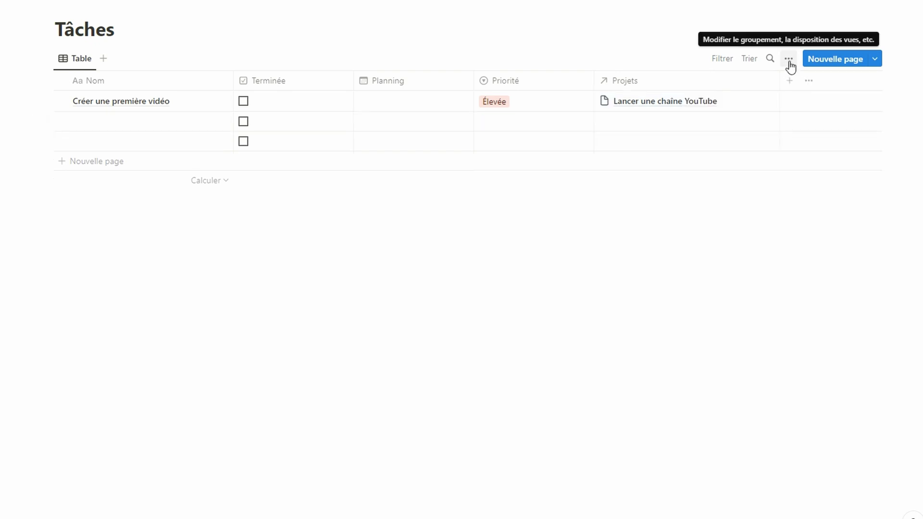
Step: Enable sub-items in Tâches, named "Sous-tâche" with parent "Tâche principale", and narrow the Terminée column
click(788, 59)
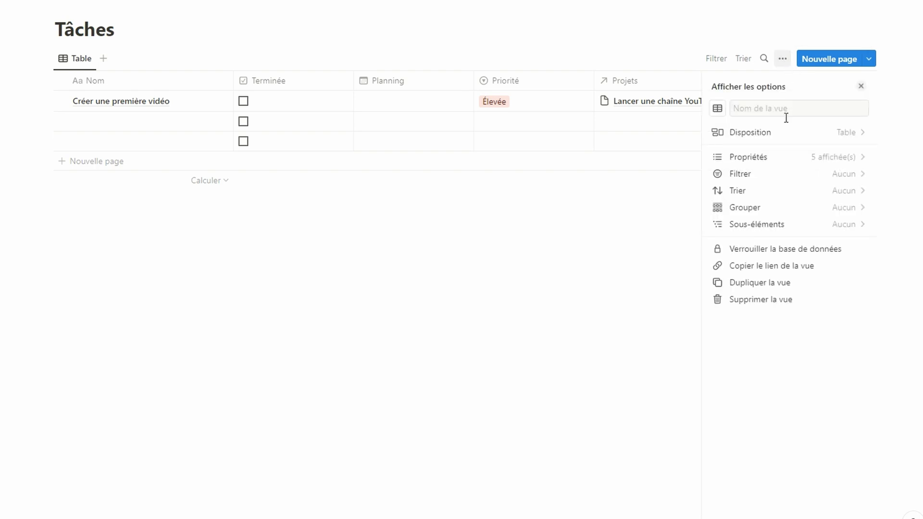
click(789, 224)
drag(773, 197, 734, 195)
text(t)
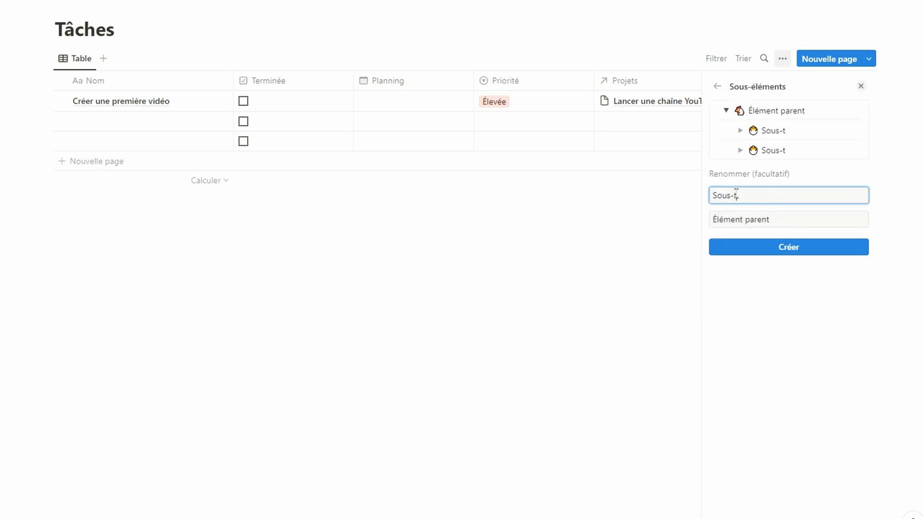
text(âche)
click(724, 219)
text(Tâ)
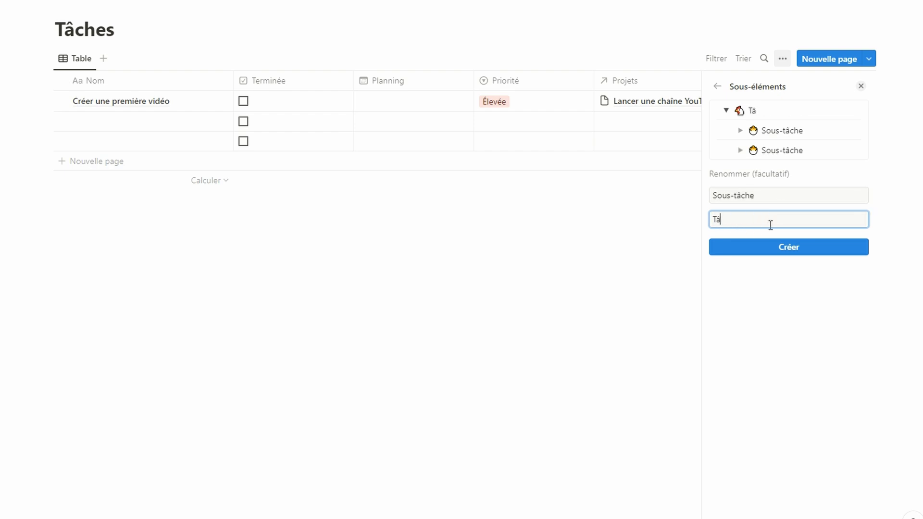
click(799, 248)
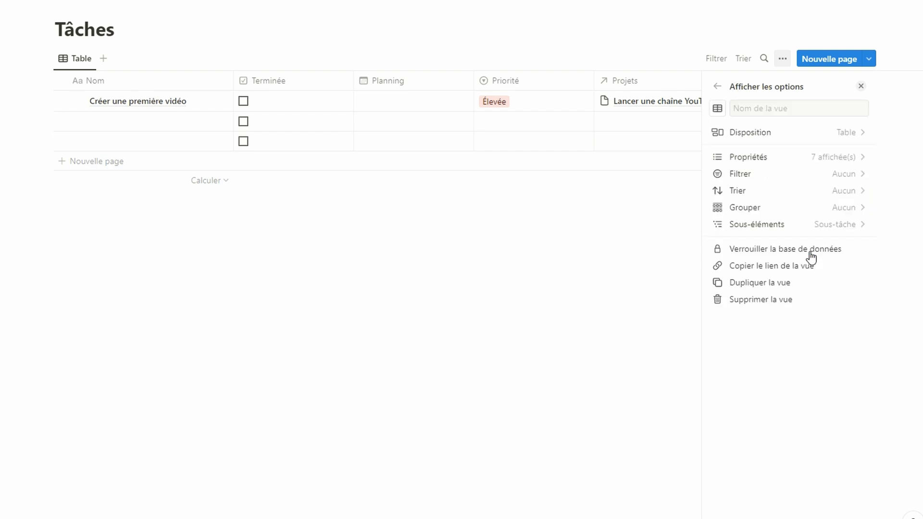
key(Escape)
drag(354, 81, 252, 80)
Step: Add the nested sub-tasks "Script", "Montage" and "Publication" under "Créer une première vidéo"
click(77, 101)
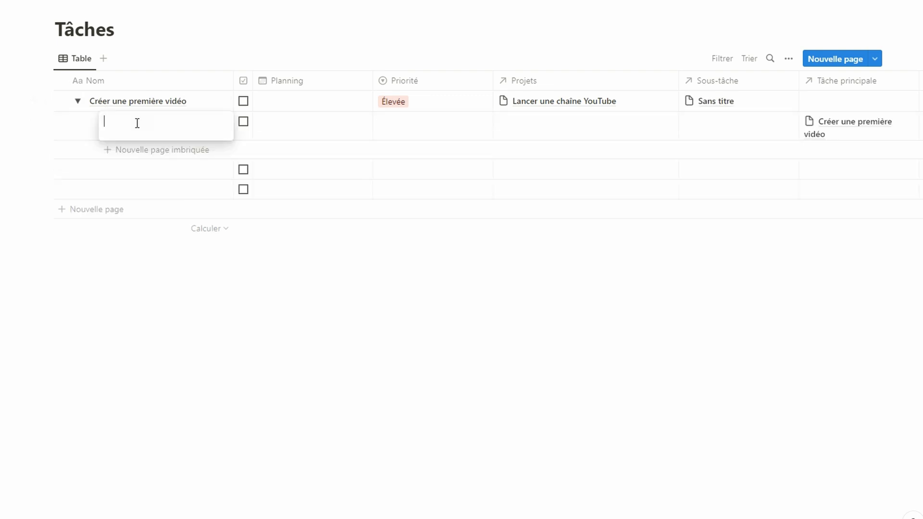
text(Script)
key(Return)
text(Montage)
key(Return)
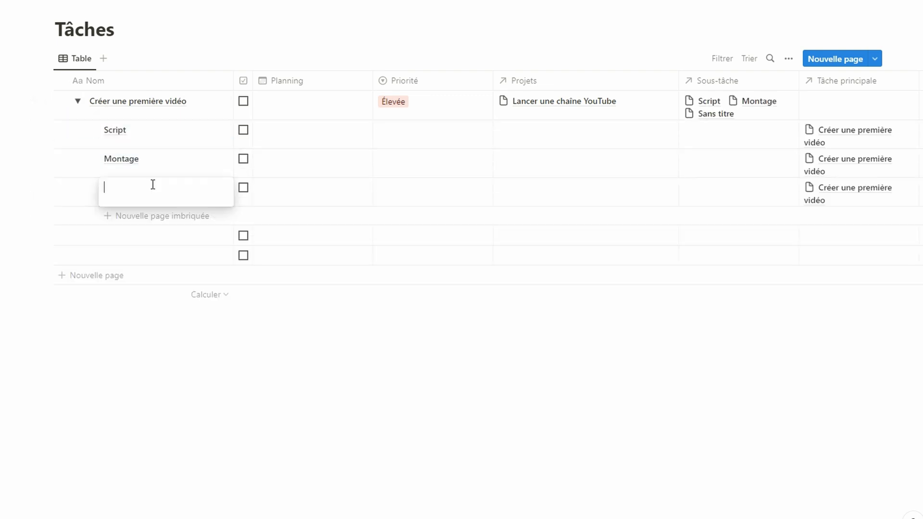
text(Publication)
key(Escape)
Step: Fill the Élevée priority of "Créer une première vidéo" down to its three sub-tasks
click(476, 110)
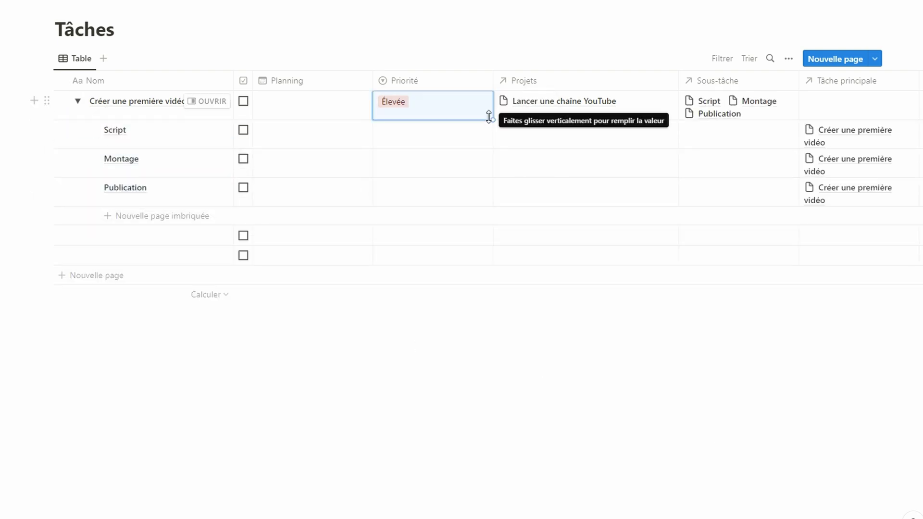
drag(487, 118, 488, 201)
click(675, 257)
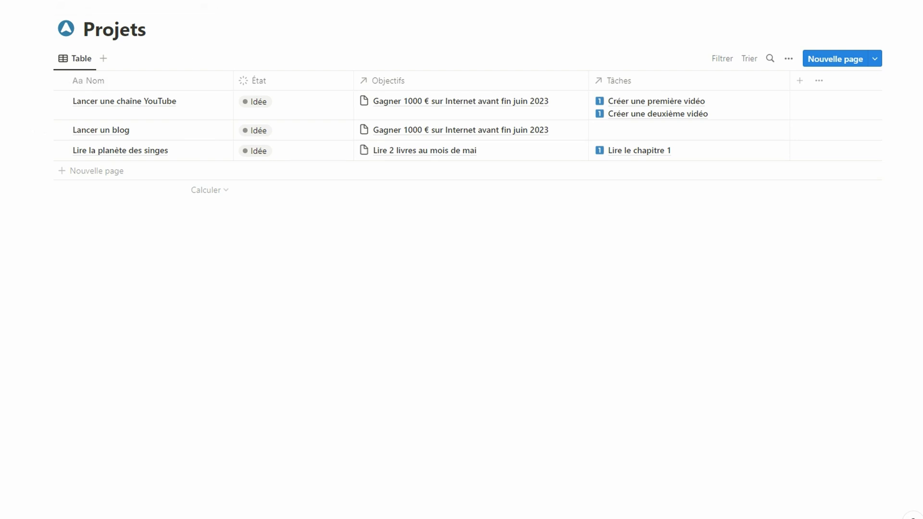
Step: Return to the main page, open the Tâches database and examine the sub-tasks of both video tasks, collapsing them again
click(171, 21)
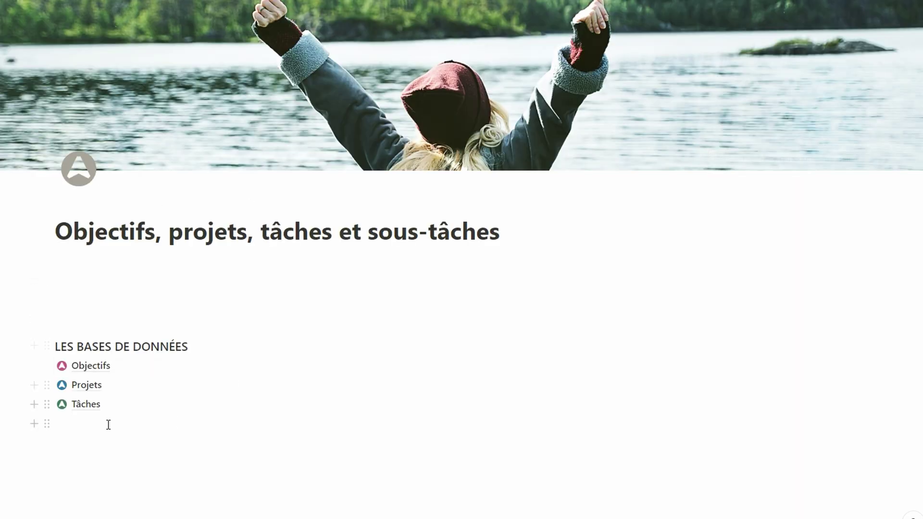
click(100, 407)
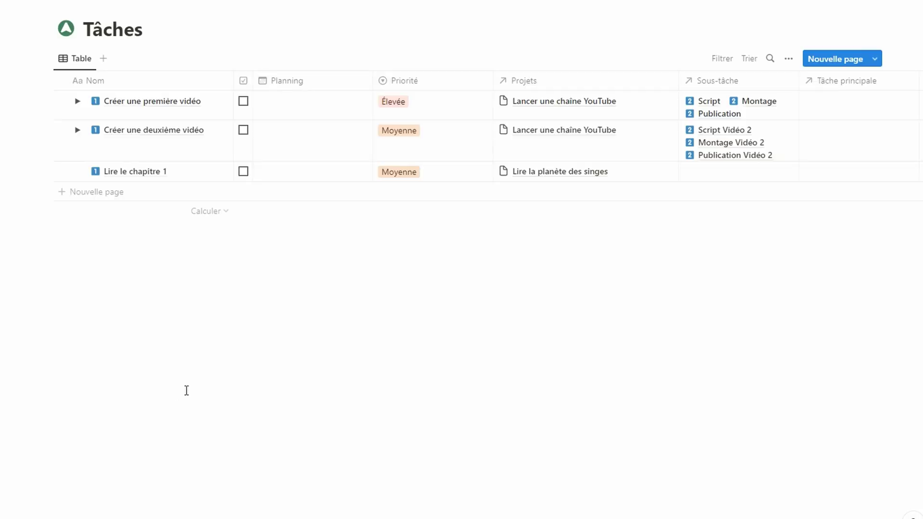
click(77, 101)
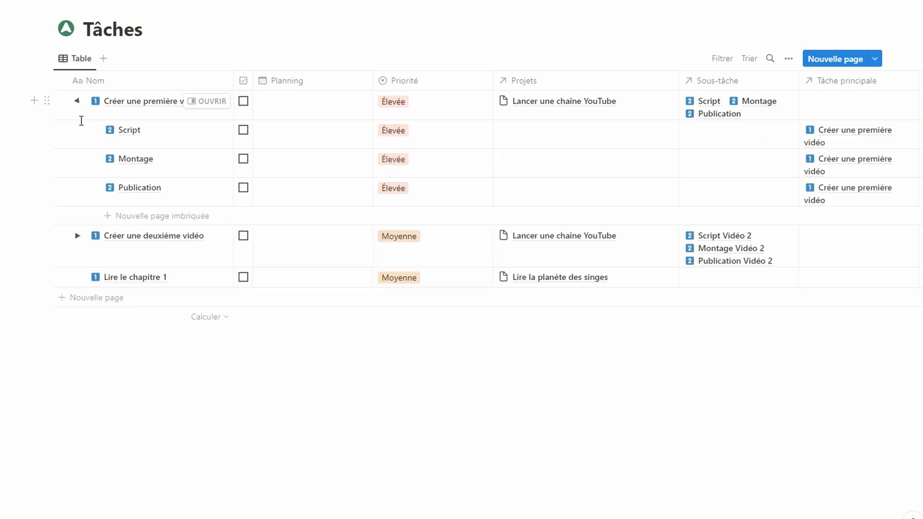
click(76, 236)
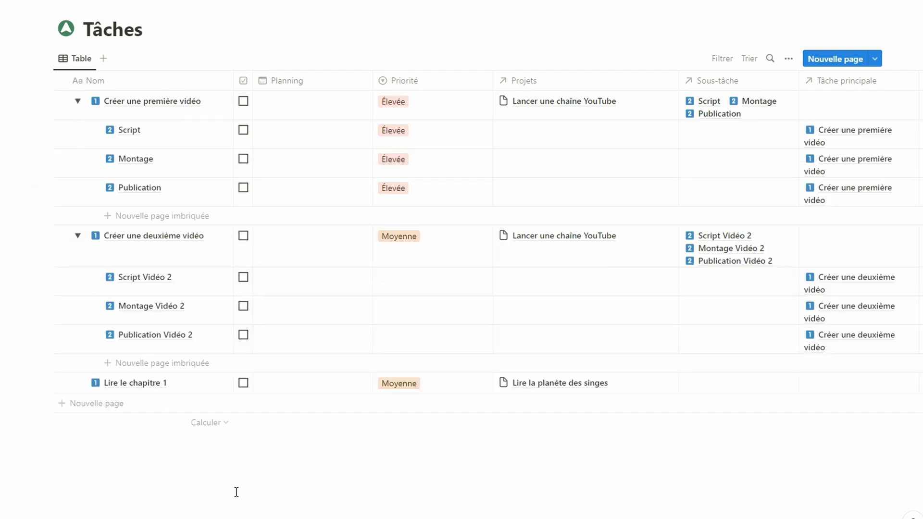
click(77, 236)
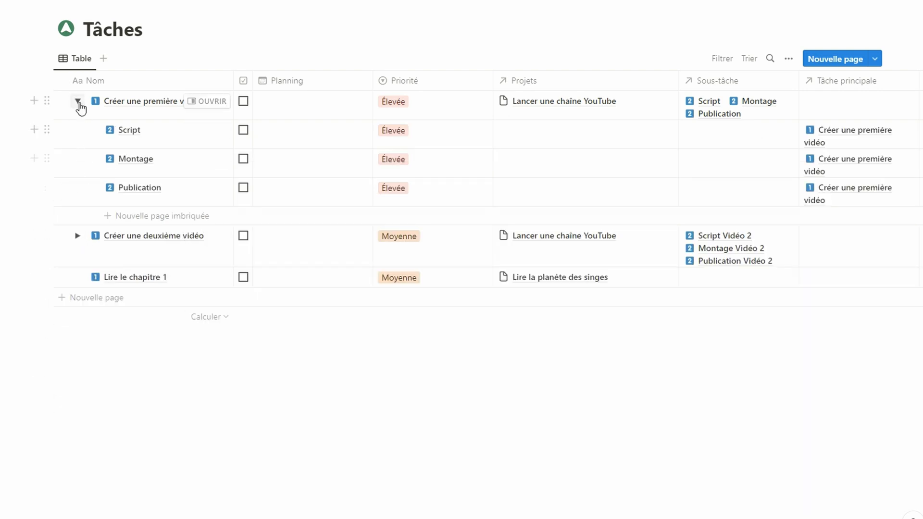
click(77, 100)
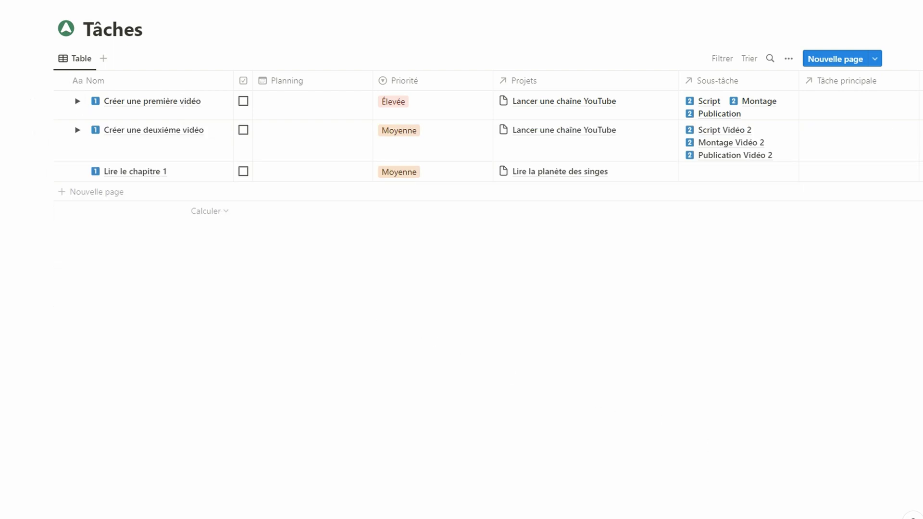
Step: Add a rollup (Agrégation) property named "Toutes les sous-tâches" to the Tâches database
click(787, 59)
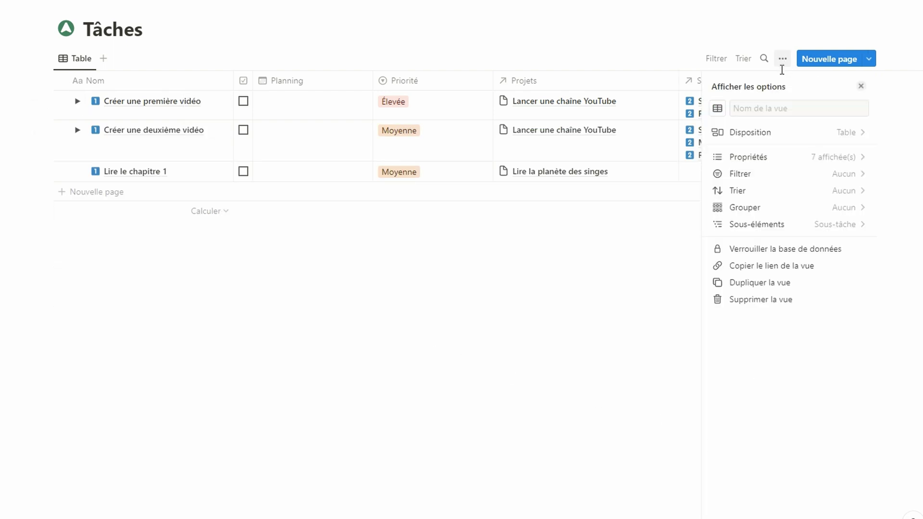
click(822, 166)
click(785, 302)
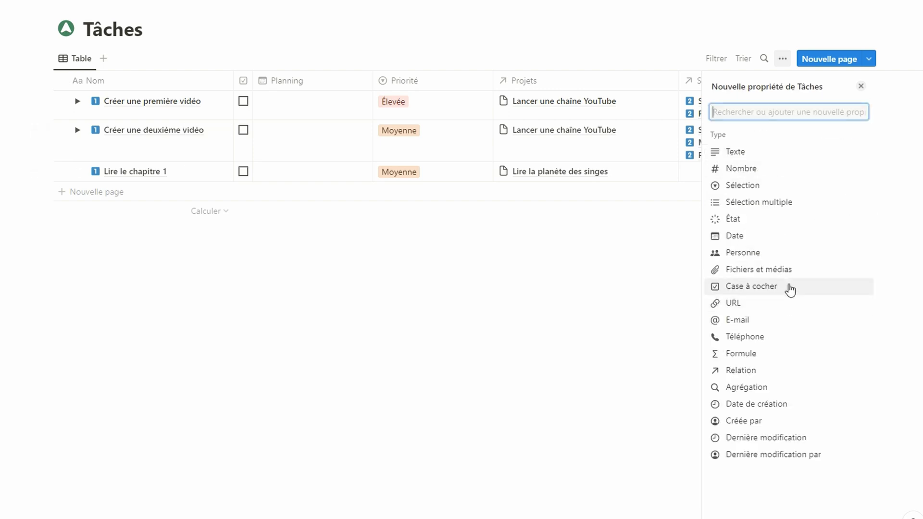
click(769, 387)
text(Tout)
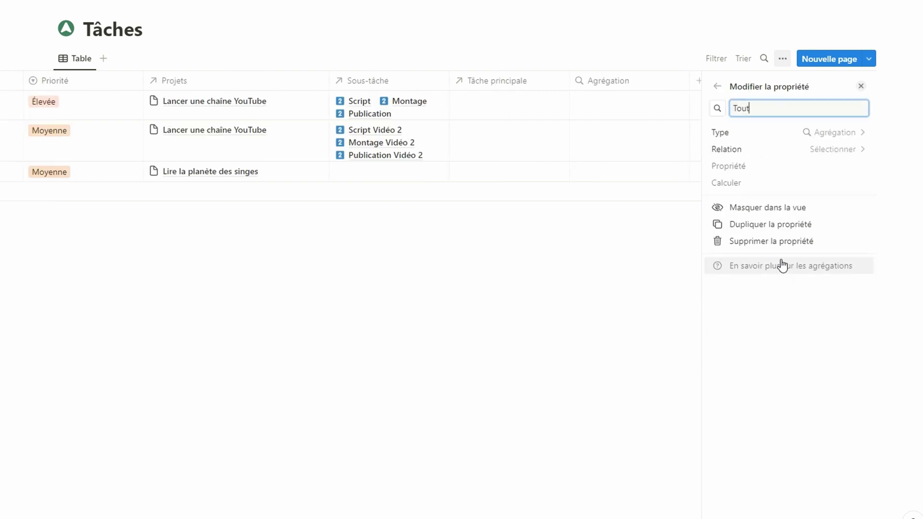
text(es les sous-tâches)
Step: Base "Toutes les sous-tâches" on the Nom property of the Sous-tâche relation, calculated with Tout compter
click(836, 150)
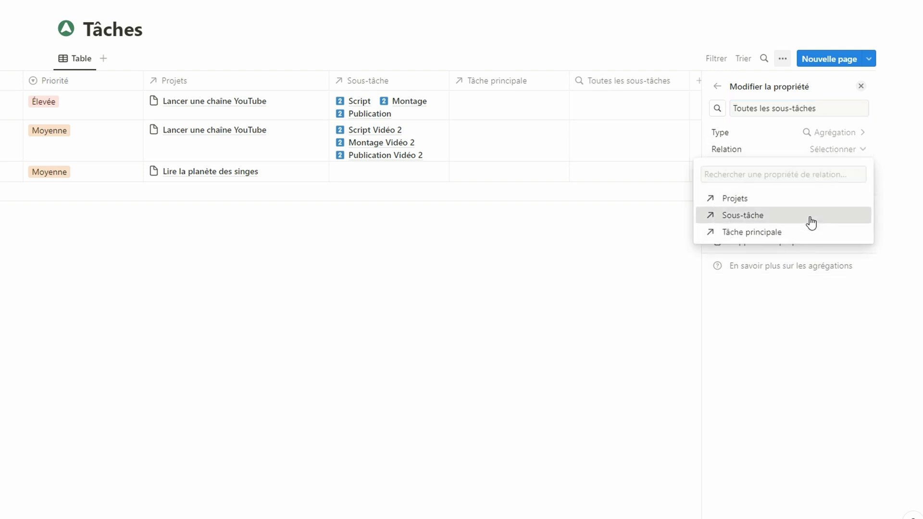
click(809, 222)
click(842, 166)
click(837, 215)
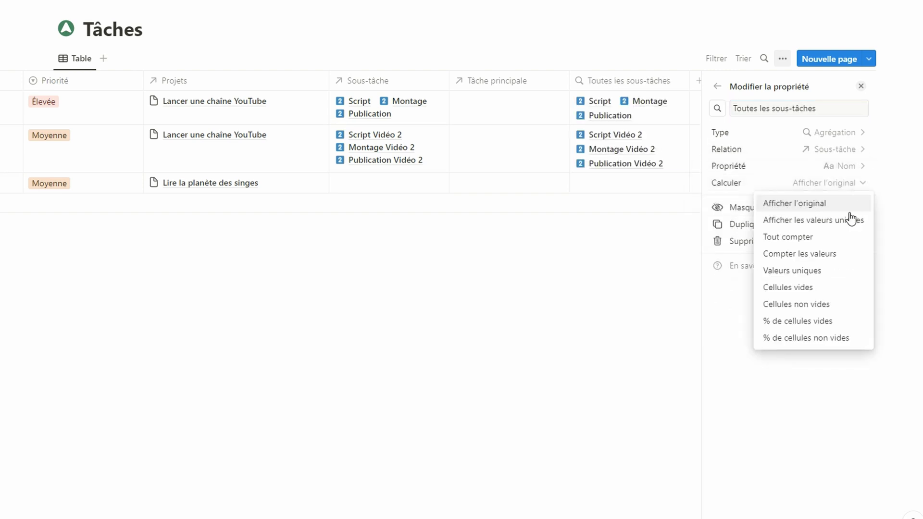
click(852, 236)
click(861, 86)
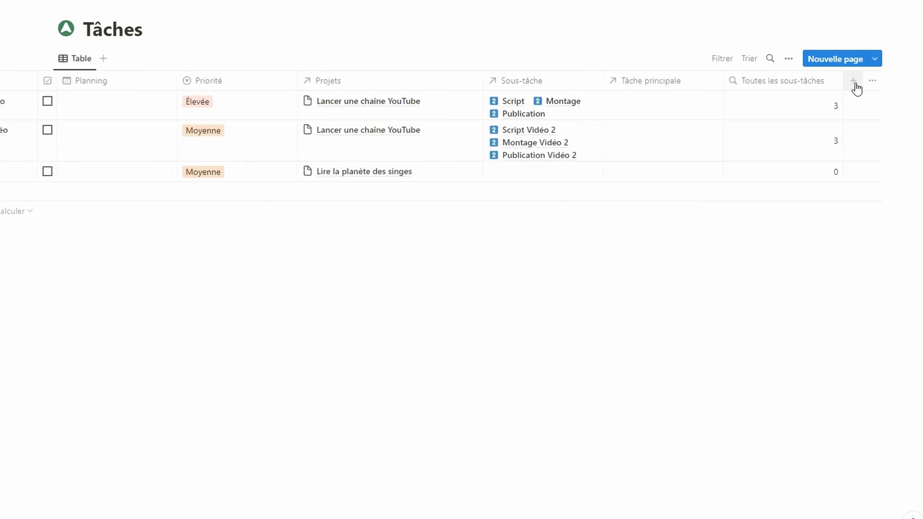
Step: Add a rollup property named "Sous-tâches terminées" that counts the completed sub-tasks through the Sous-tâche relation
click(855, 85)
click(786, 385)
text(Sous-t)
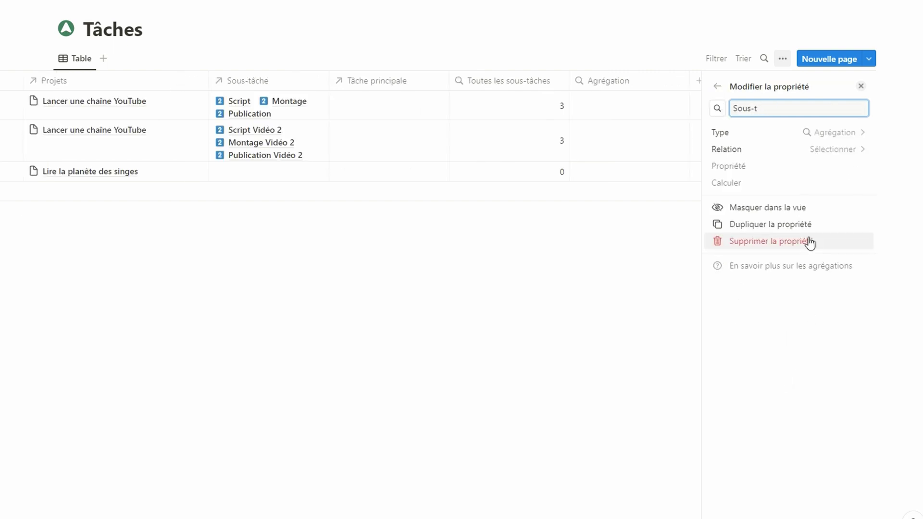
text(âches terminées)
click(820, 150)
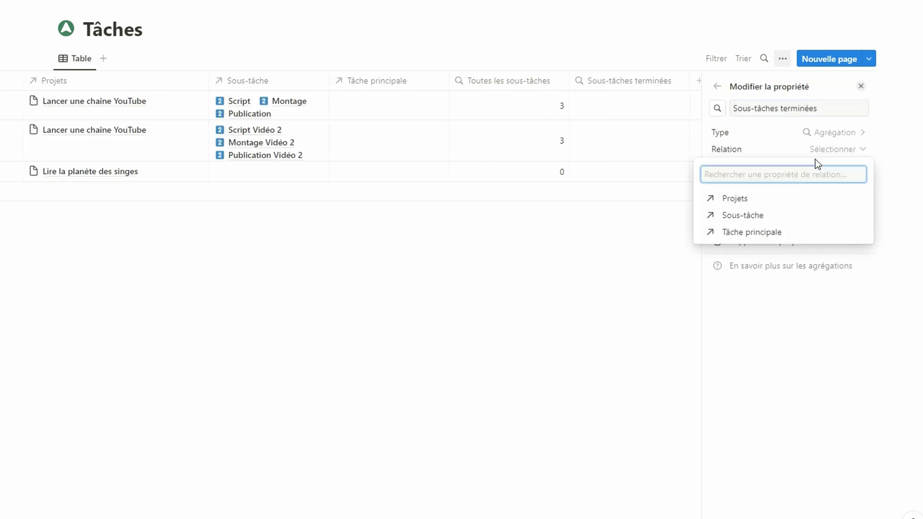
key(Down)
key(Return)
click(817, 298)
click(836, 237)
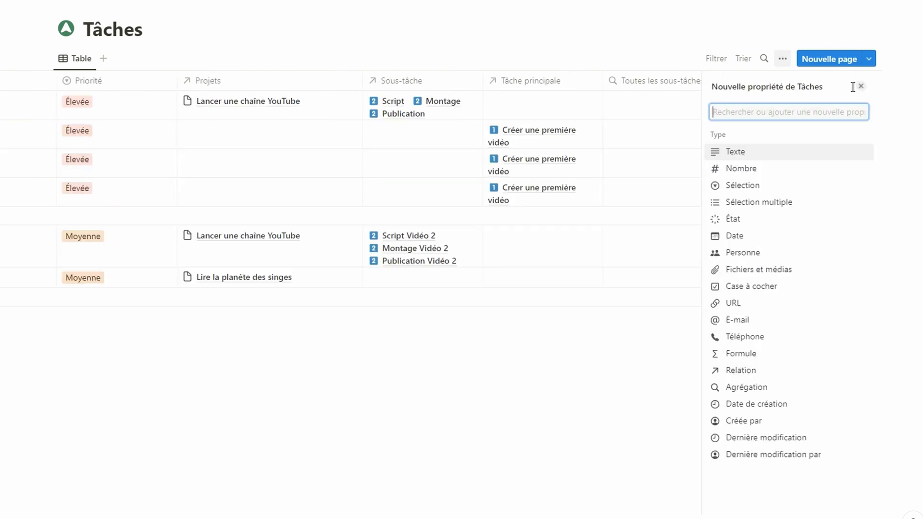
Step: Add two formula properties to Tâches, named "Nombre de tâches" and "Nombre de tâches terminées"
click(740, 353)
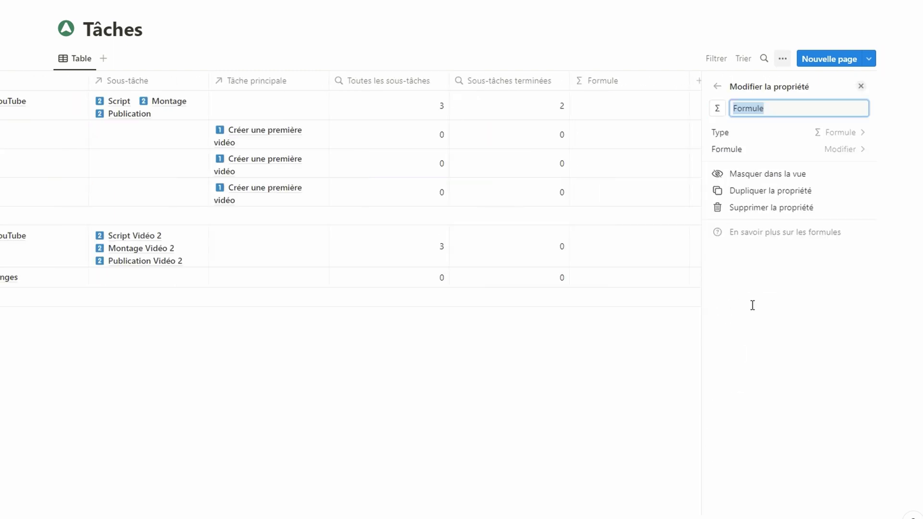
text(Nombre de tâches)
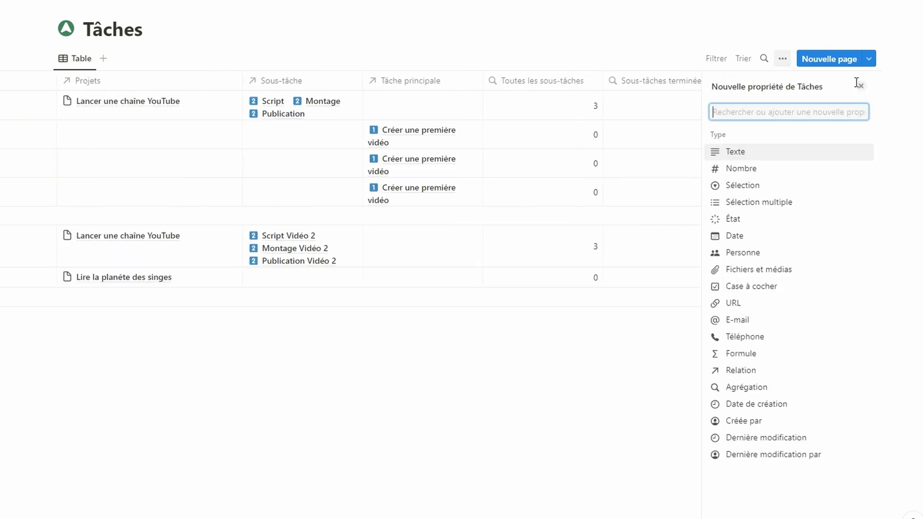
click(744, 352)
text(Nombre de tâches terminées)
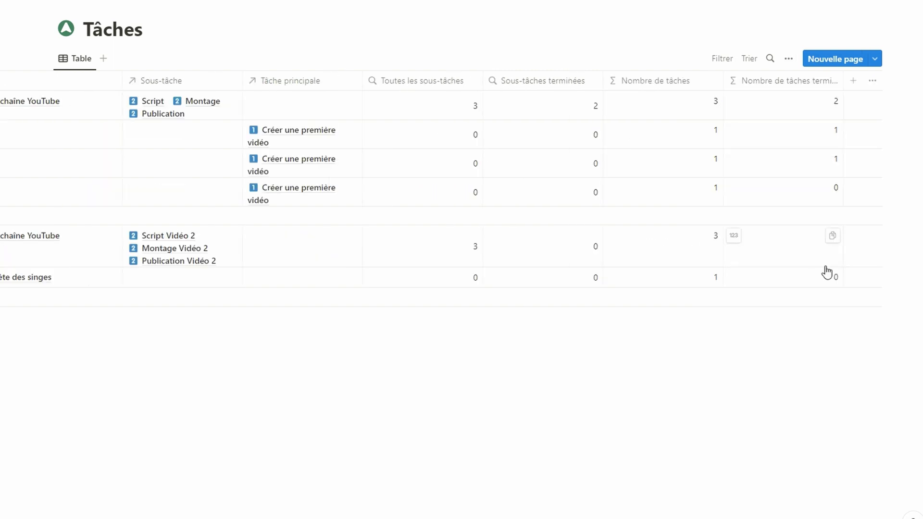
Step: Open the Projets database and add a rollup property named "Nombre de tâches [AG]"
click(149, 2)
click(91, 383)
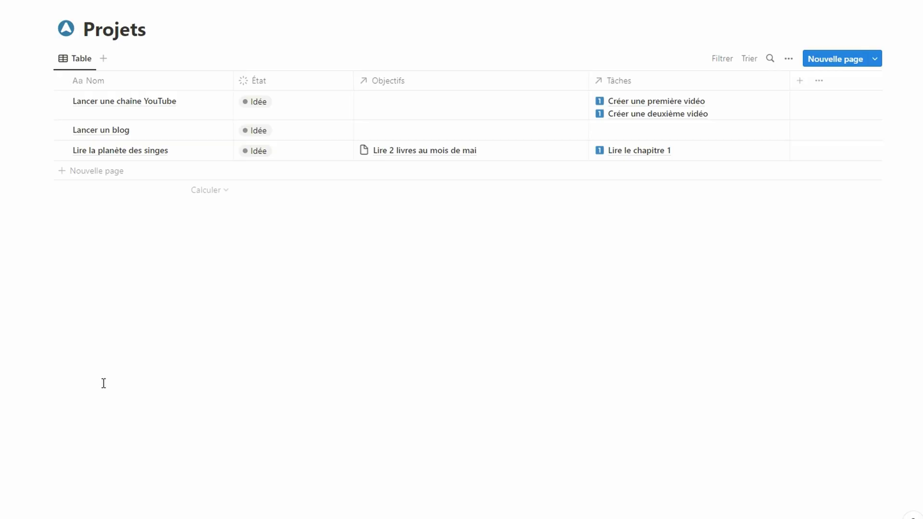
click(798, 81)
click(749, 387)
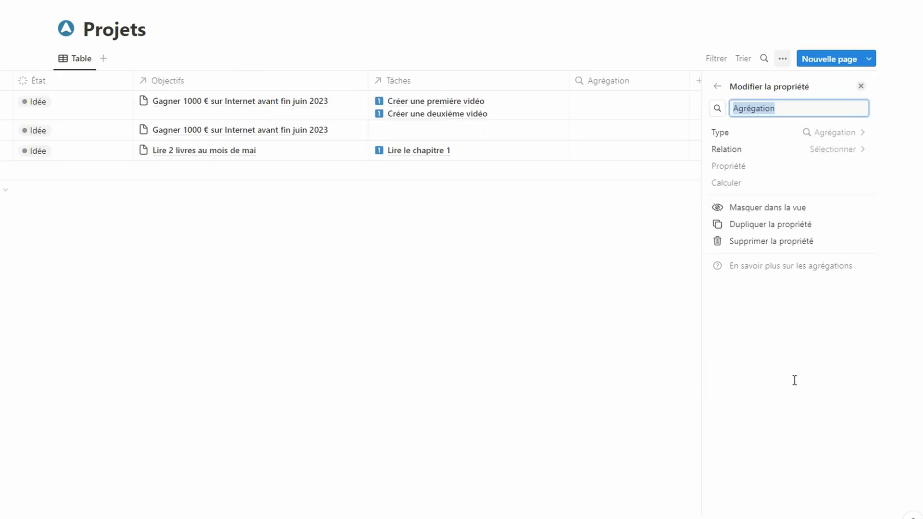
text(Nombre de tâches ()
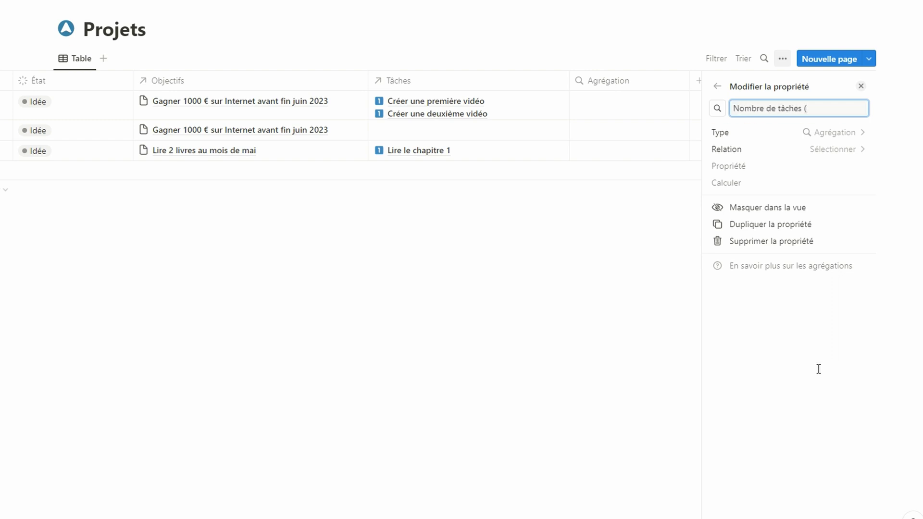
key(BackSpace)
text( [AG])
Step: Set "Nombre de tâches [AG]" to sum the Nombre de tâches property through the Tâches relation
click(833, 149)
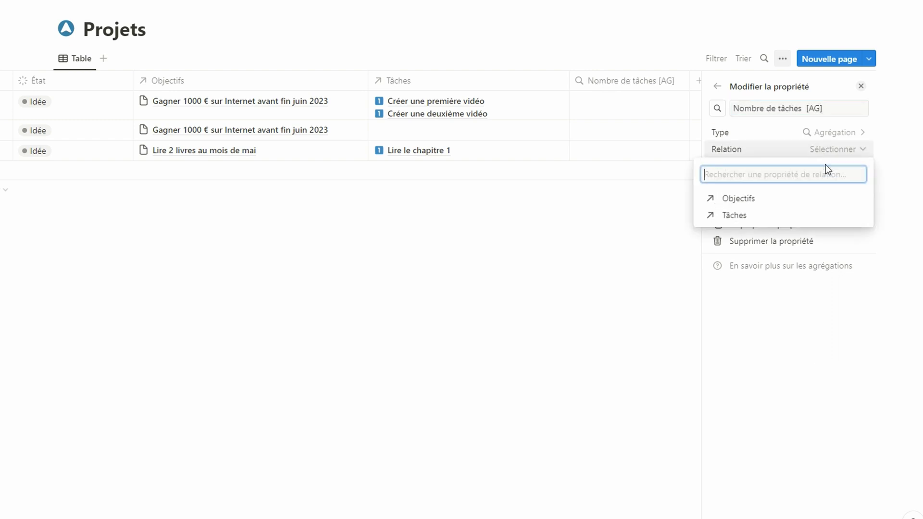
key(Down)
key(Return)
click(833, 168)
click(775, 231)
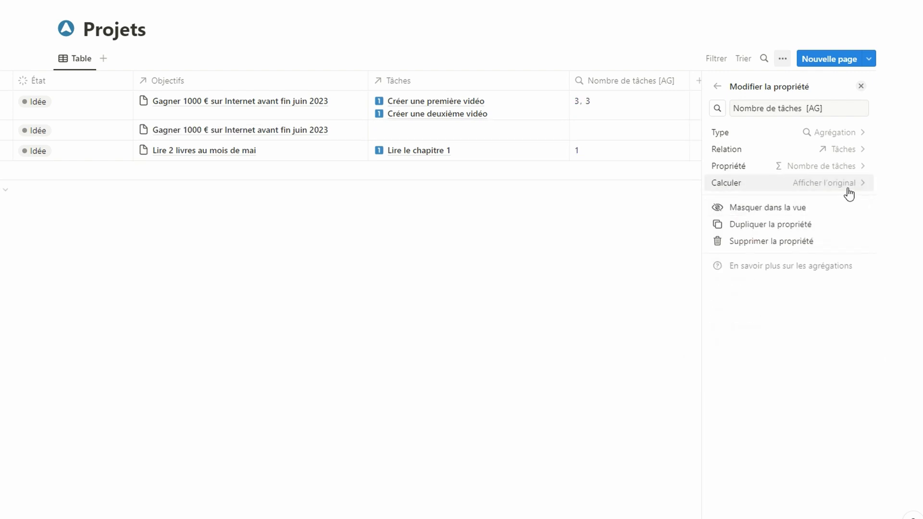
click(846, 184)
click(776, 354)
Step: Add a rollup property "Nb tâches terminées" to Projets that sums Nombre de tâches terminées through the Tâches relation
click(699, 80)
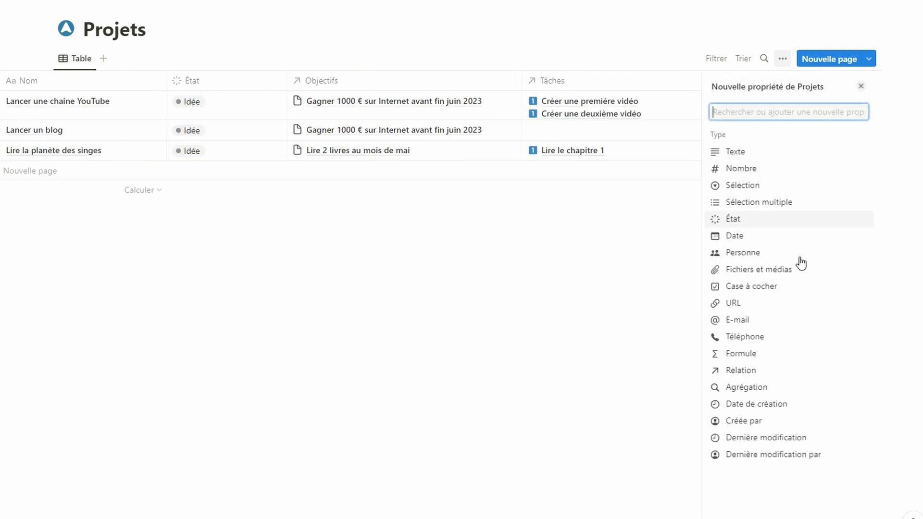
click(783, 387)
text(Nb tâches terminées)
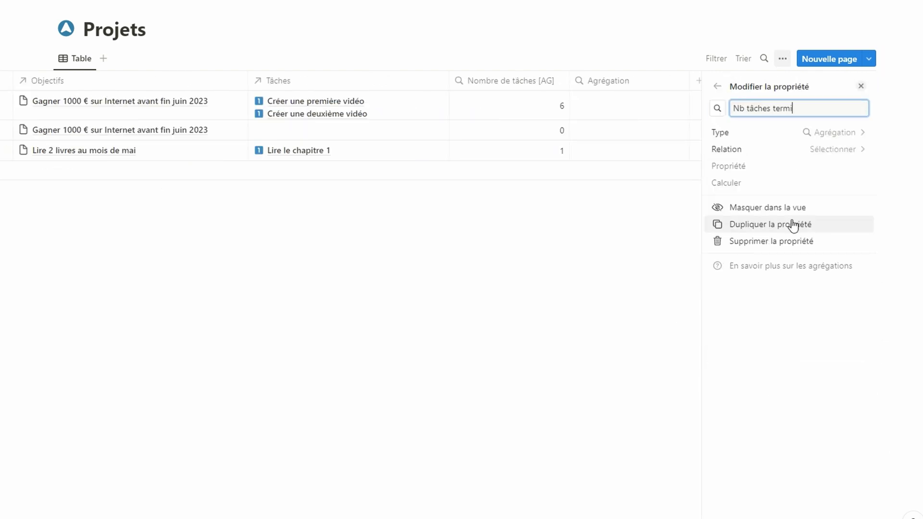
click(834, 149)
click(776, 214)
click(834, 166)
click(814, 250)
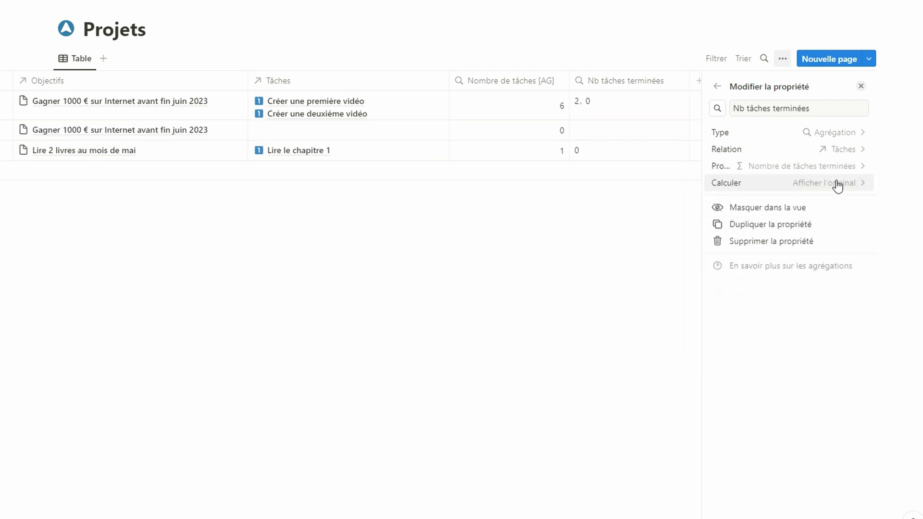
click(838, 183)
click(777, 354)
key(Escape)
Step: Add a formula property "Avancement" to Projets that divides Nb tâches terminées by Nombre de tâches [AG]
click(851, 80)
click(740, 353)
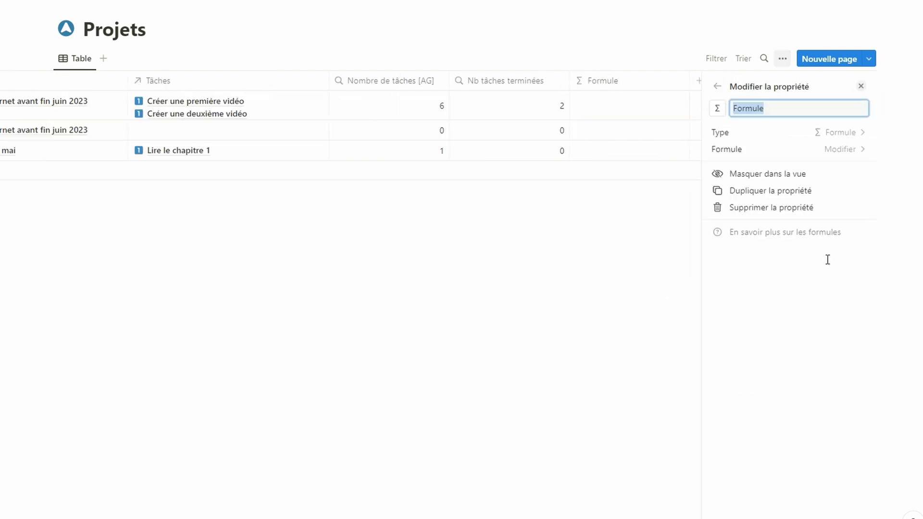
text(Avancement)
click(835, 149)
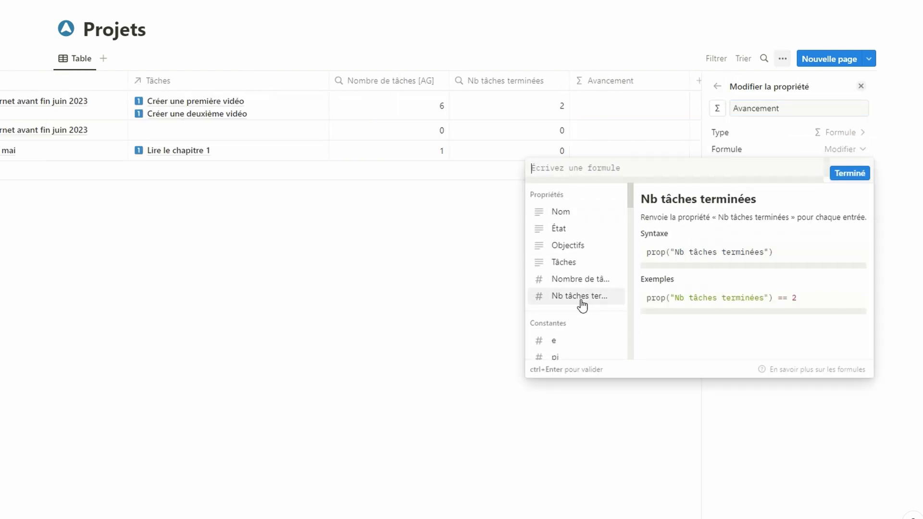
click(582, 296)
text(/)
click(580, 279)
click(850, 173)
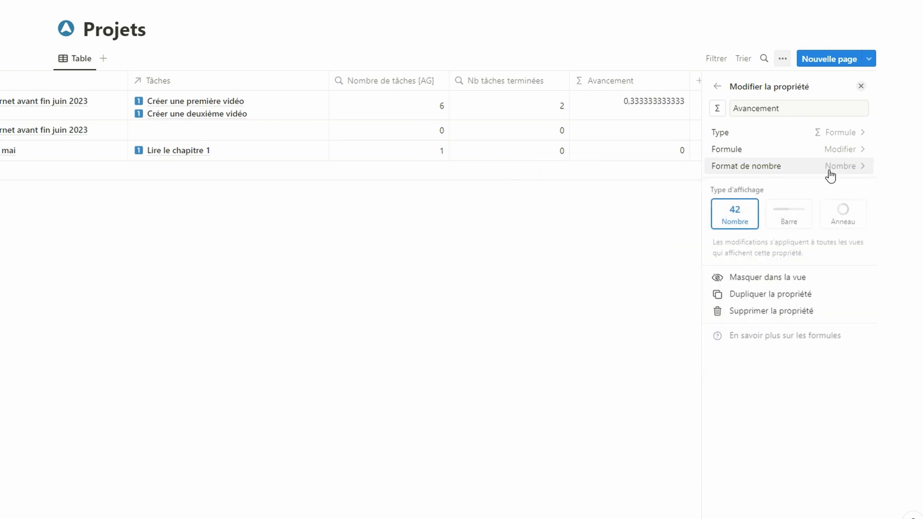
Step: Change the number format of Avancement and set its display type to Barre
click(834, 166)
click(788, 257)
click(790, 219)
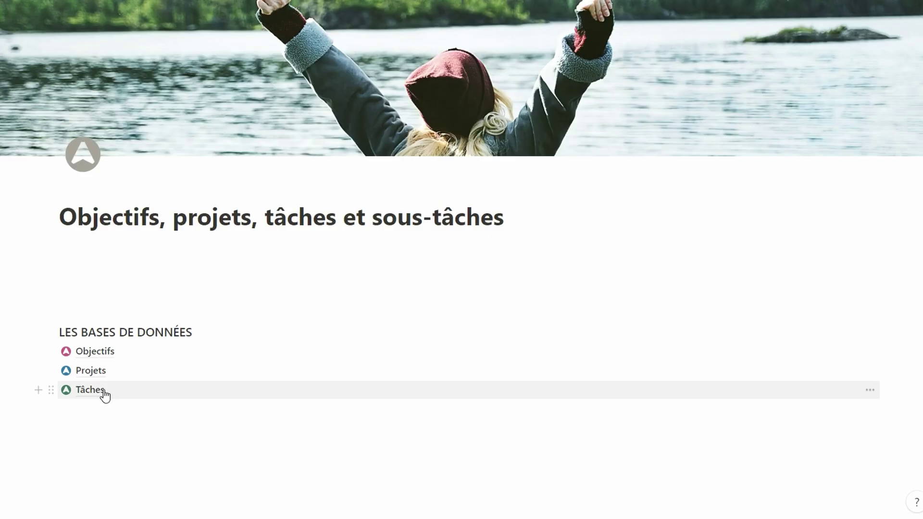
Step: Open the Tâches database and add a Chronologie view by Planning with the table shown
click(103, 395)
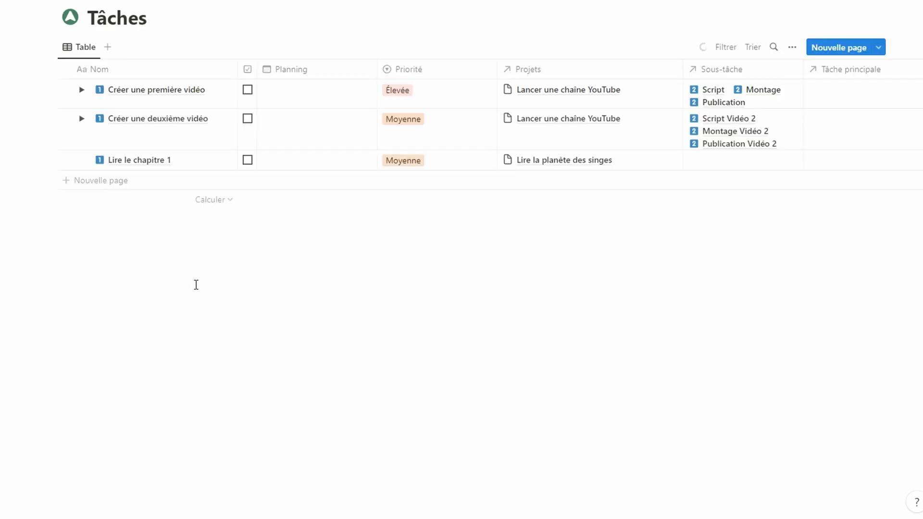
click(107, 47)
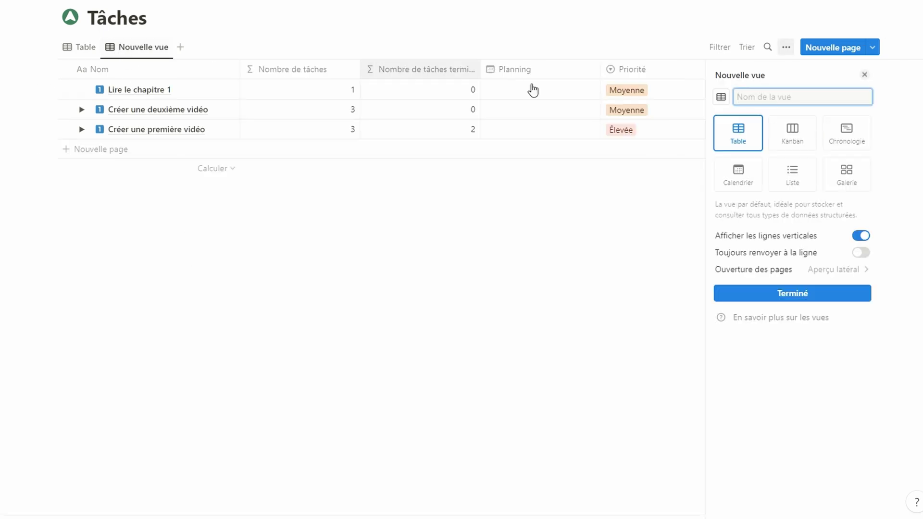
click(850, 142)
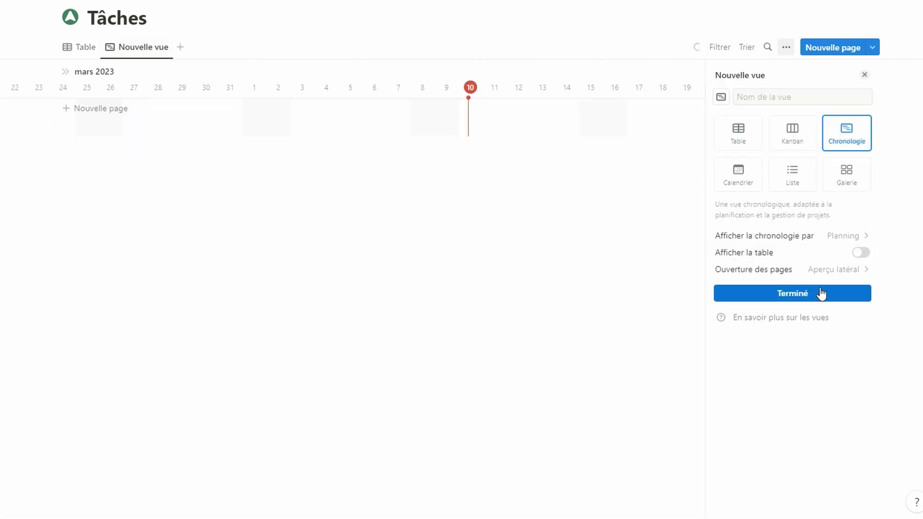
click(861, 254)
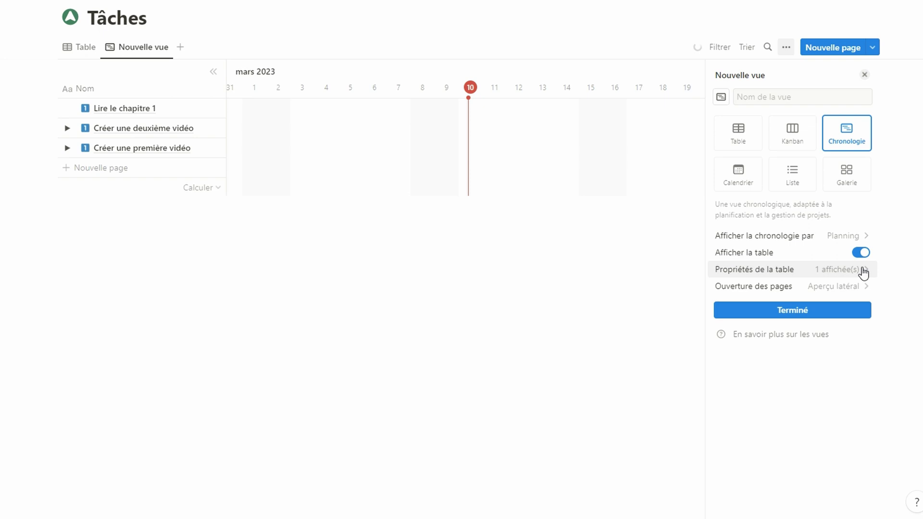
click(839, 317)
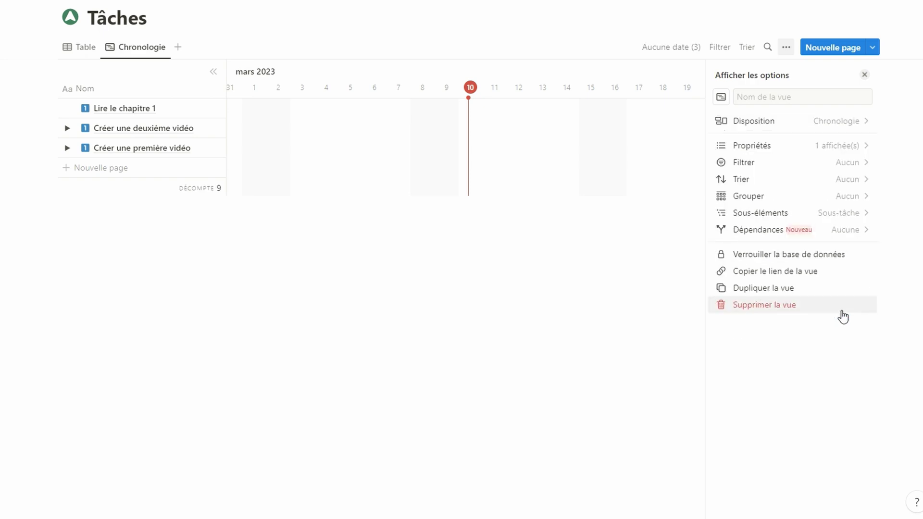
Step: Hide the Nom property in the chronology of the new view and close its options
click(842, 150)
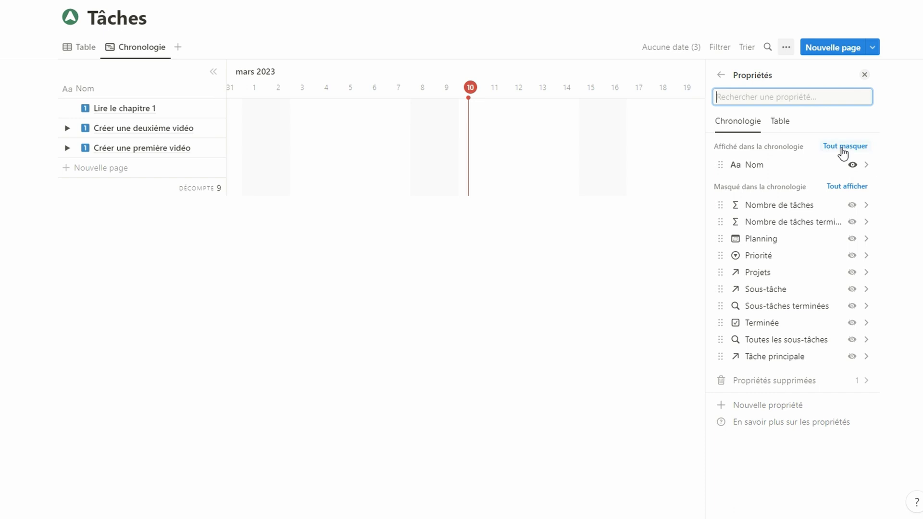
click(852, 164)
click(632, 308)
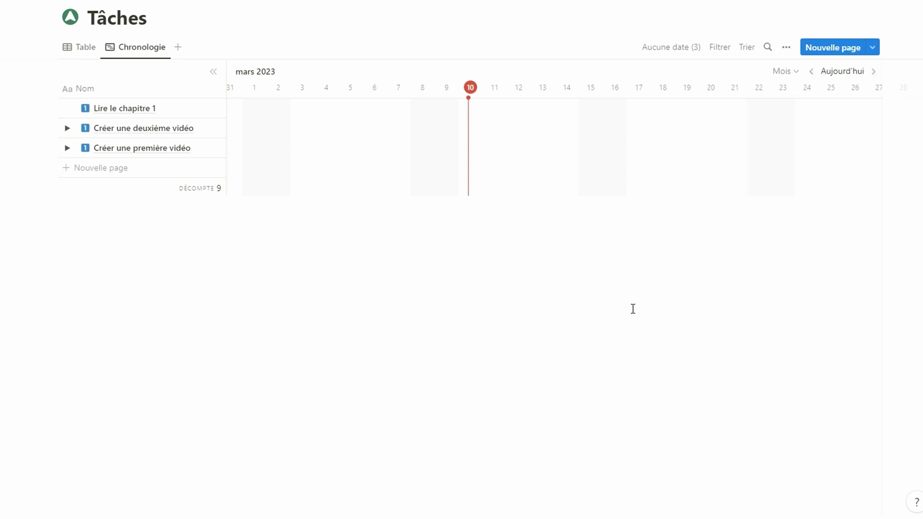
Step: Expand "Créer une première vidéo" and schedule Script on the 11th, Montage on the 12th, Publication on the 13th and "Lire le chapitre 1" over the 11th-12th
click(67, 148)
drag(494, 182, 507, 169)
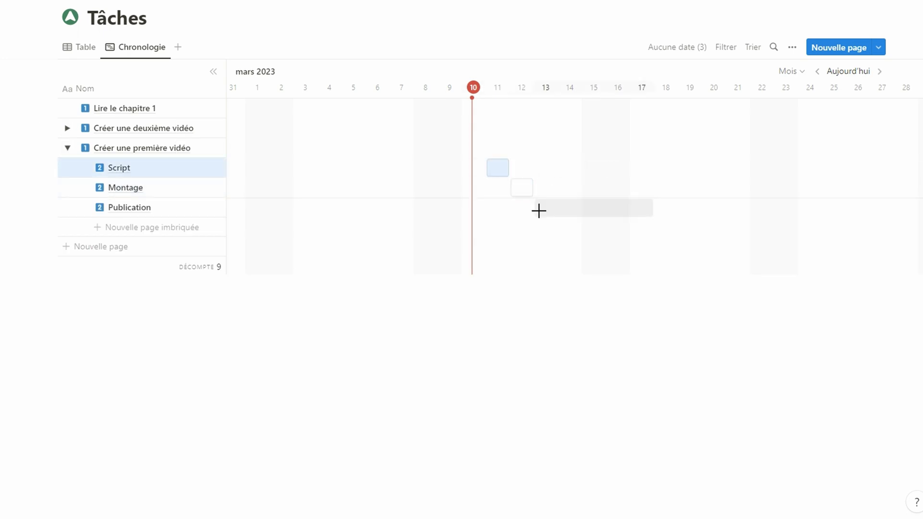
mouse_move(538, 210)
mouse_down()
mouse_move(601, 215)
mouse_move(546, 206)
mouse_up()
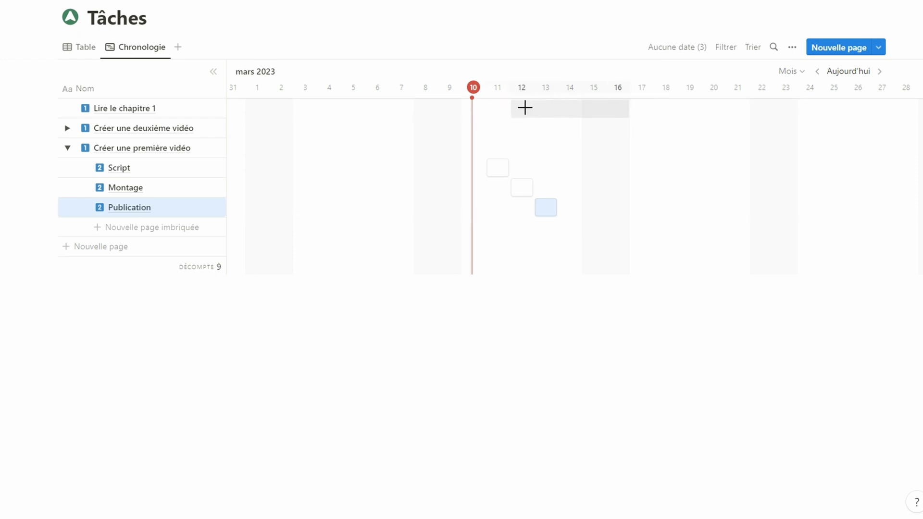
click(507, 109)
drag(511, 115, 533, 127)
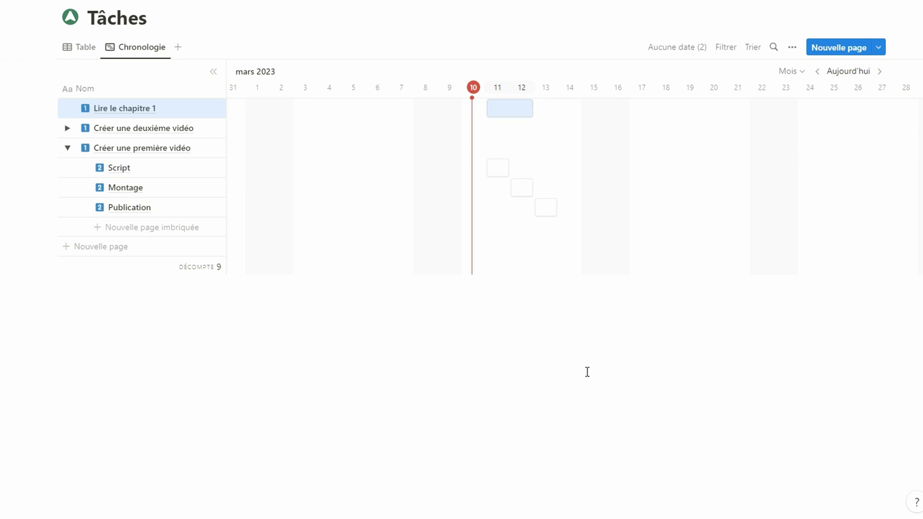
Step: Create a new dependency relation for the timeline view with the properties Blocage and Bloqué par, and close the view options
click(792, 47)
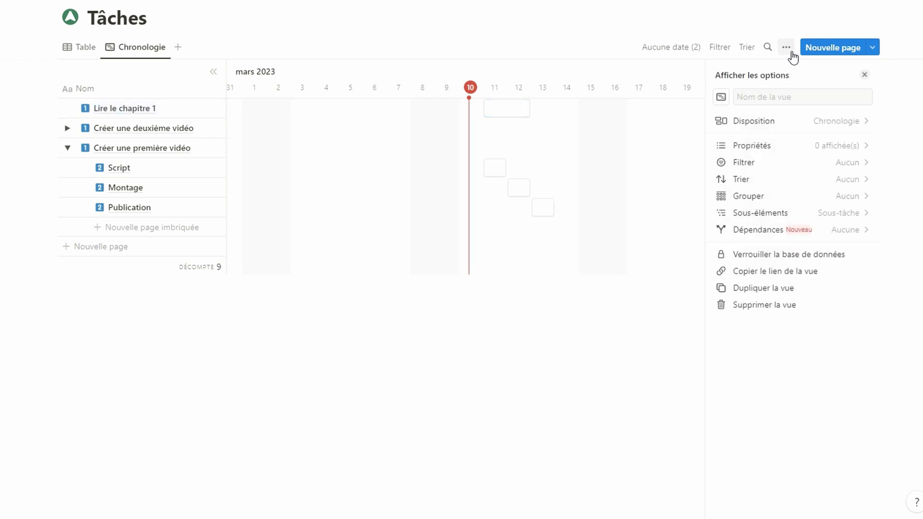
click(811, 229)
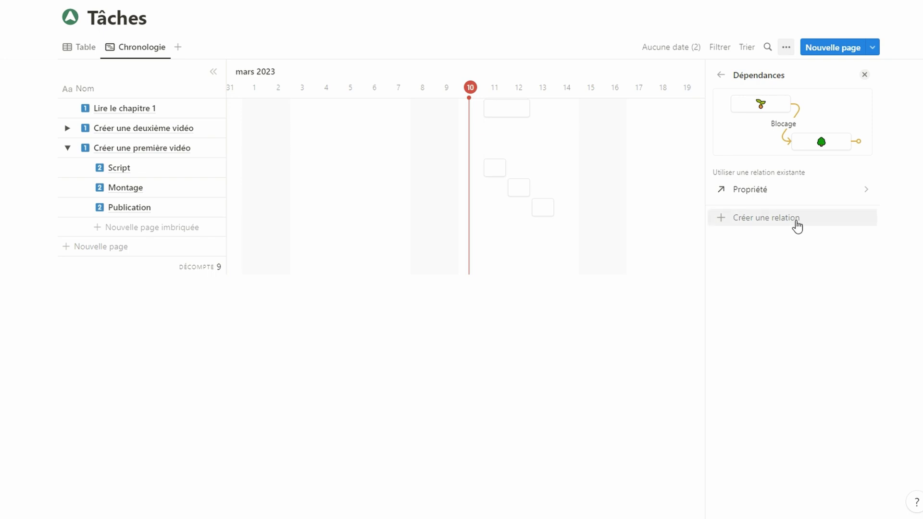
click(797, 220)
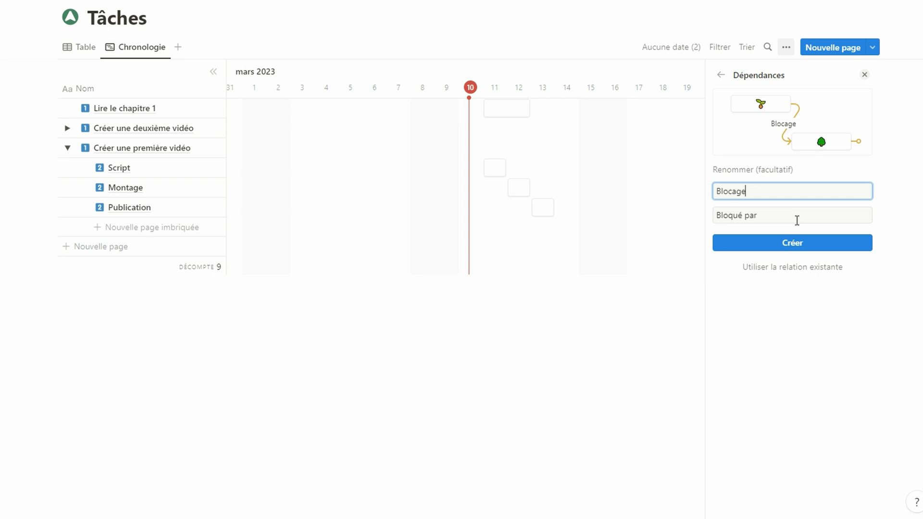
click(824, 249)
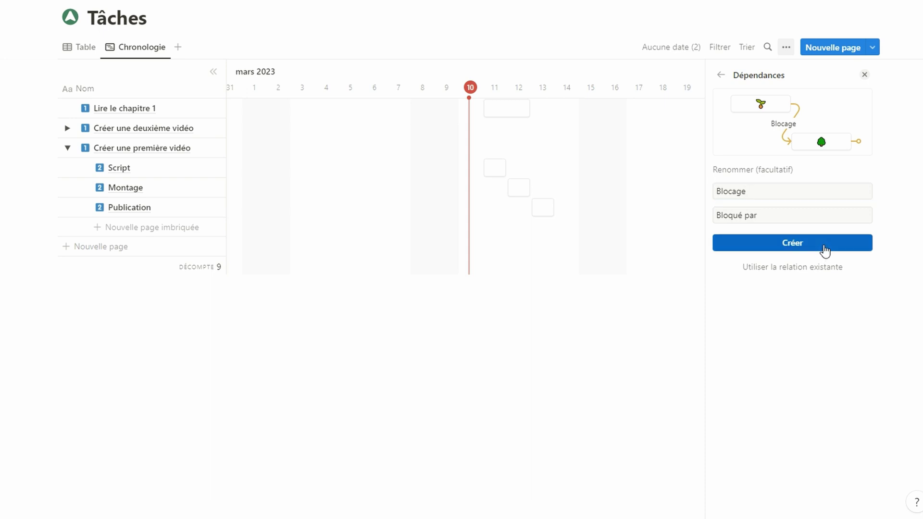
click(604, 361)
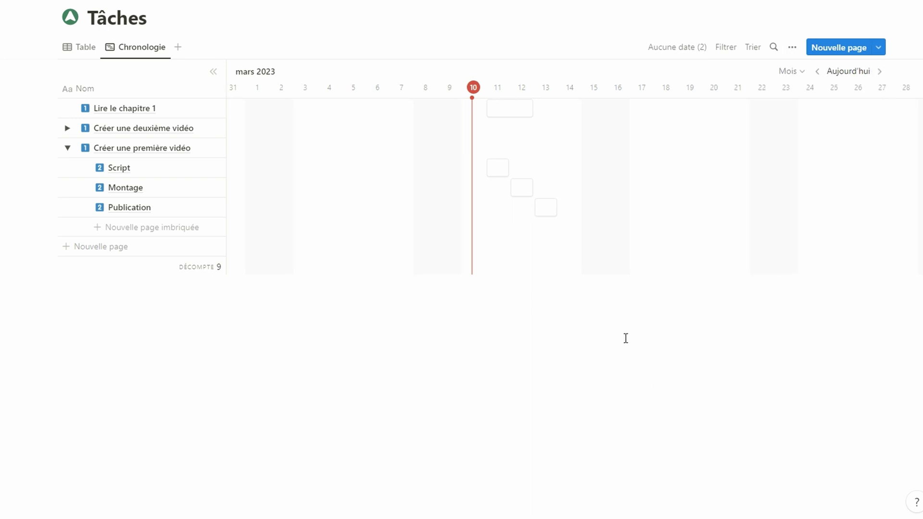
Step: Link Script as blocking Montage and Montage as blocking Publication, undoing a trial move of Publication to the 10th
mouse_move(519, 169)
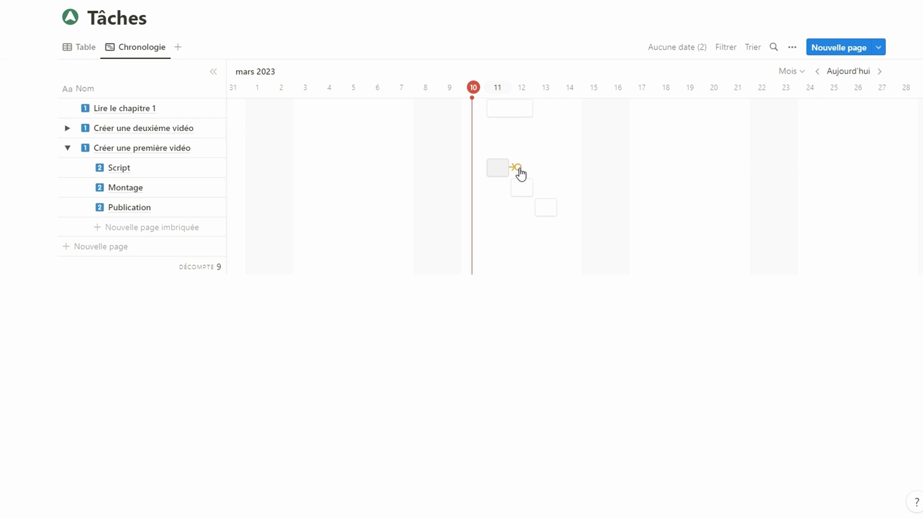
mouse_move(519, 169)
mouse_down()
mouse_move(509, 192)
mouse_move(540, 192)
mouse_move(541, 204)
mouse_move(473, 215)
mouse_move(475, 203)
mouse_up()
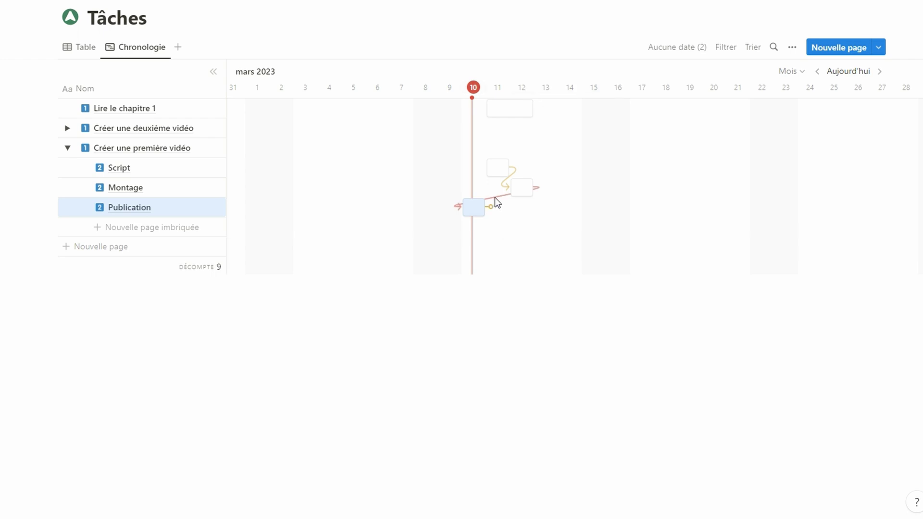
key(ctrl+z)
click(555, 209)
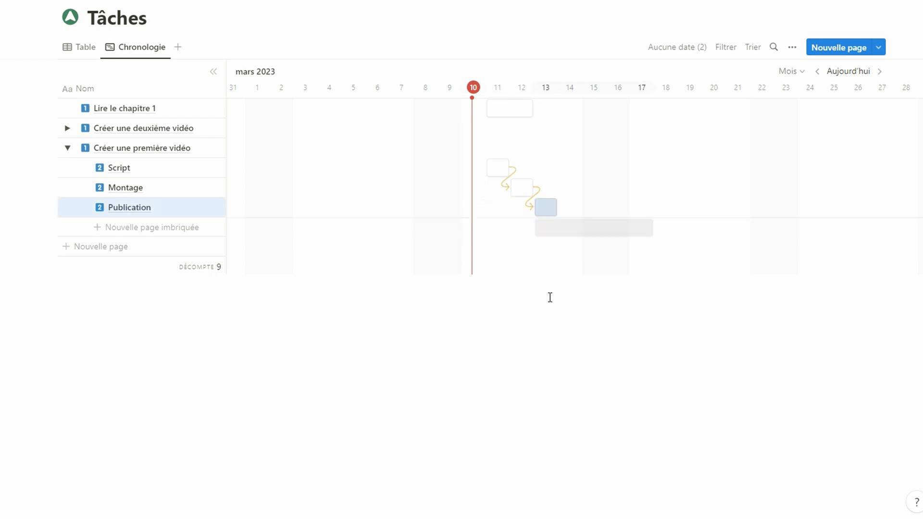
Step: Show the tasks in the Table view, expand "Créer une première vidéo" and hide the Blocage and Bloqué par columns
click(91, 48)
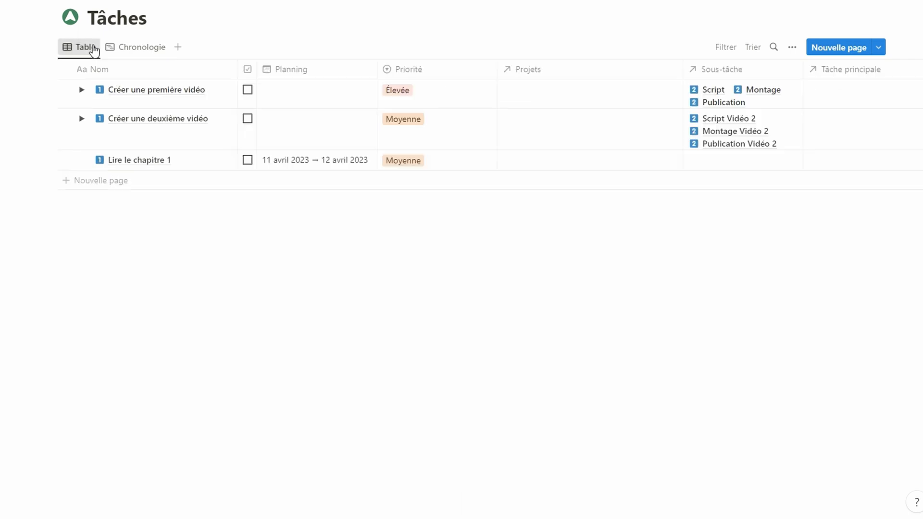
click(82, 90)
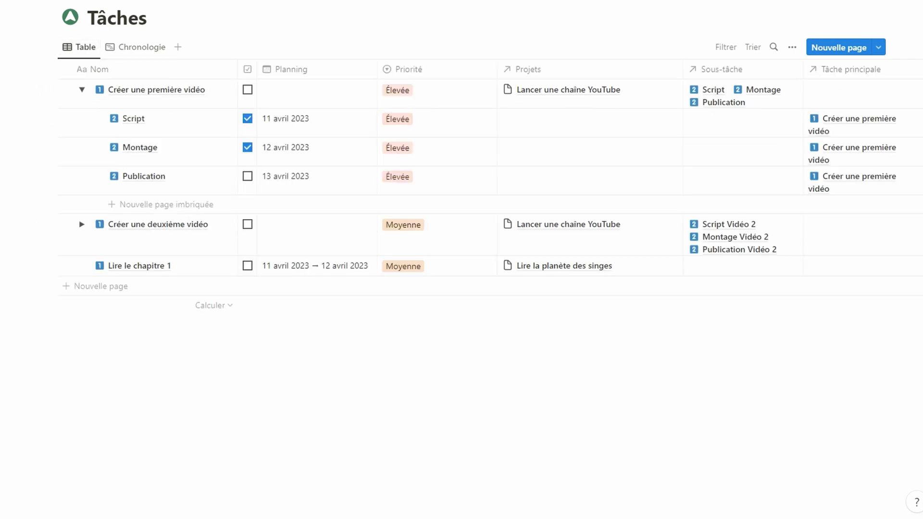
scroll(461, 173, right, 10)
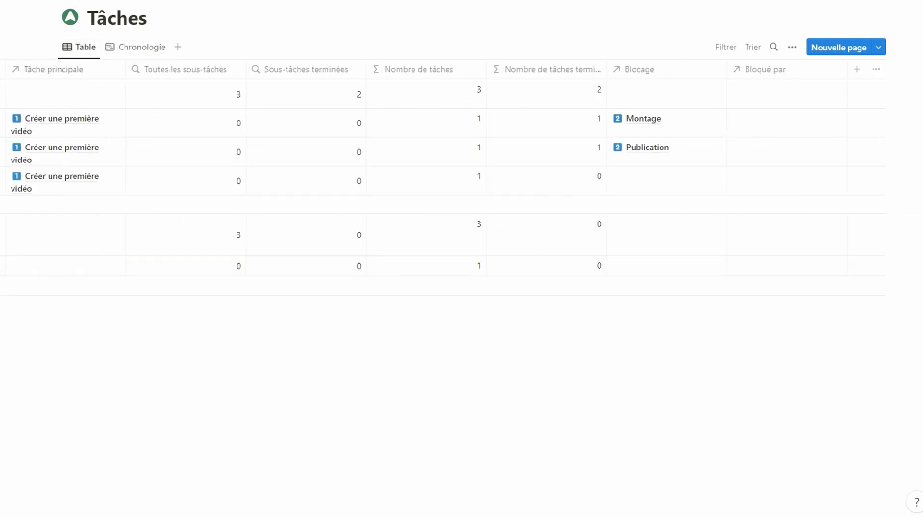
click(680, 71)
click(653, 197)
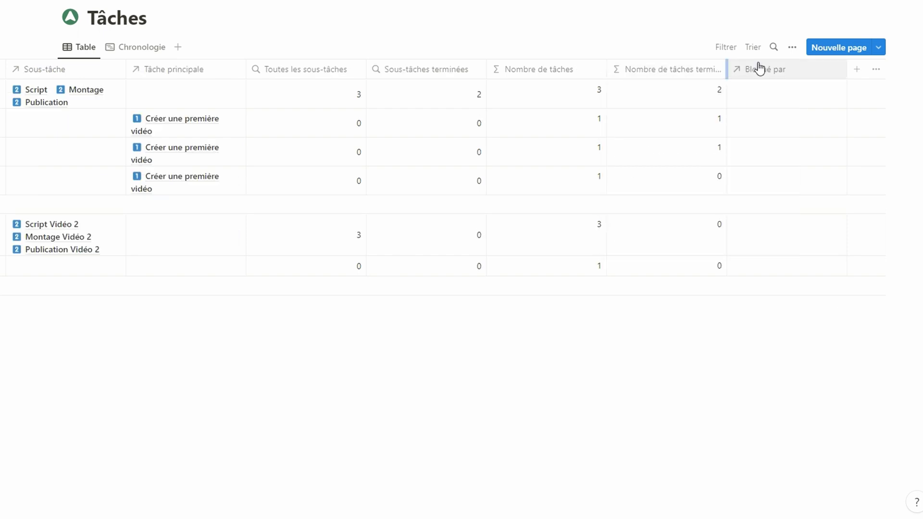
click(759, 69)
click(774, 197)
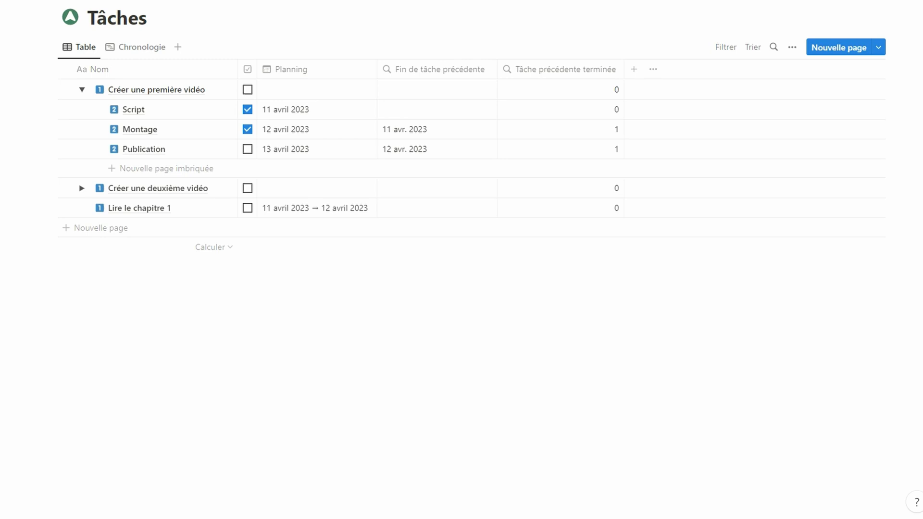
Step: Add a Formule property named Alerte to the Tâches database
click(633, 69)
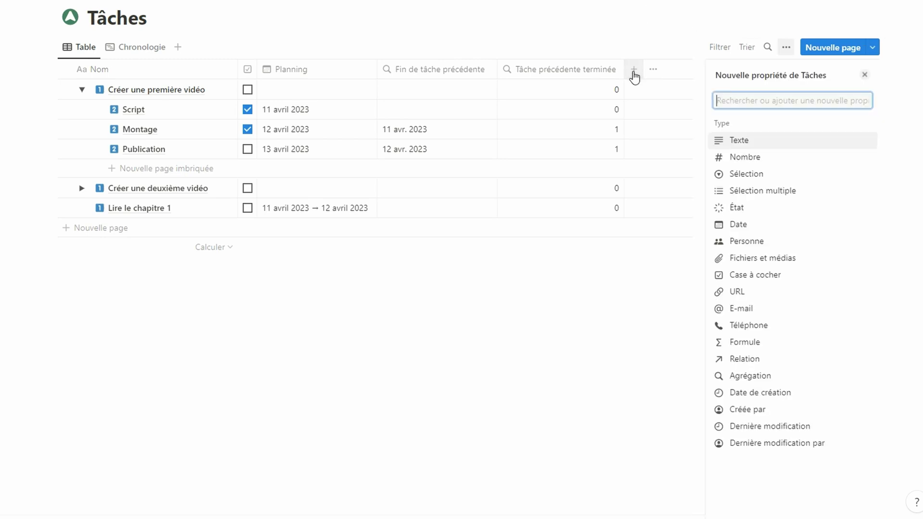
click(782, 342)
text(Aler)
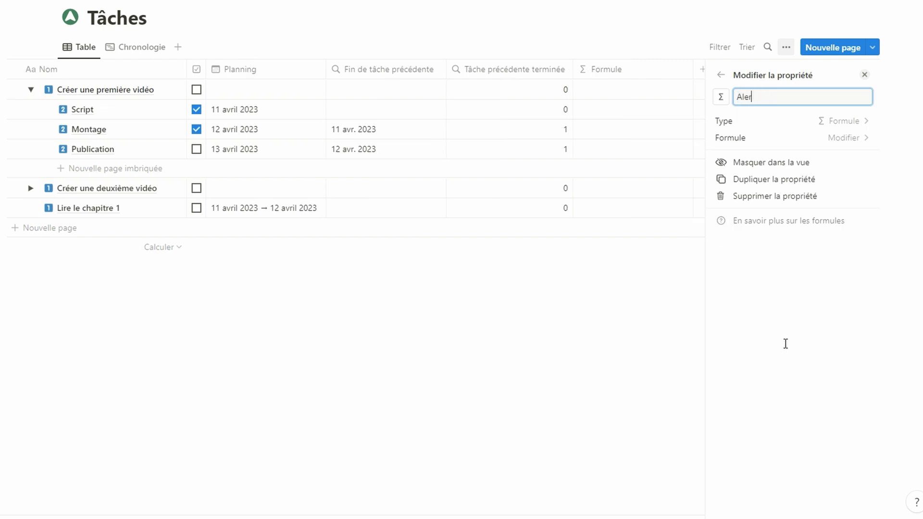
text(te)
Step: Set Alerte's formula to if(dateBetween(start(prop("Planning")),prop("Fin de tâche précédente"),"days")<=0,"X La tâche précédente se termine après le début de cette tâche","")
click(838, 143)
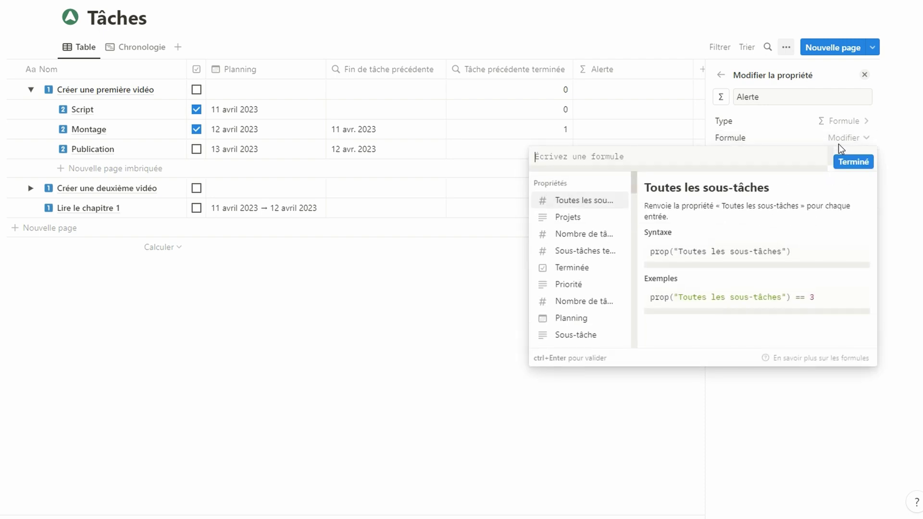
text(if(date)
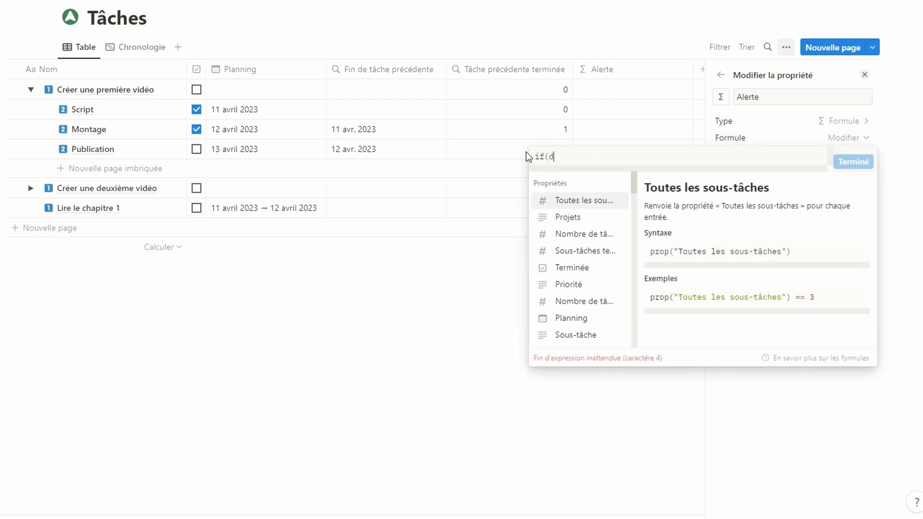
click(579, 233)
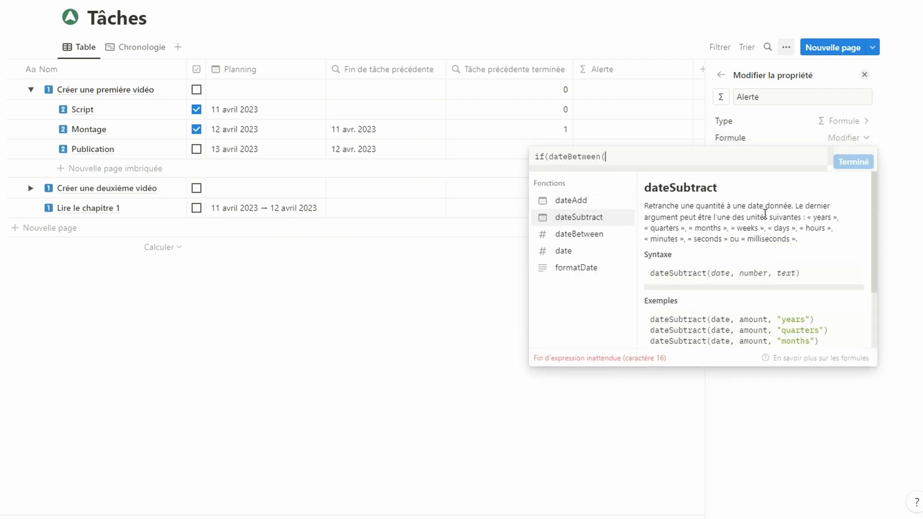
text(start()
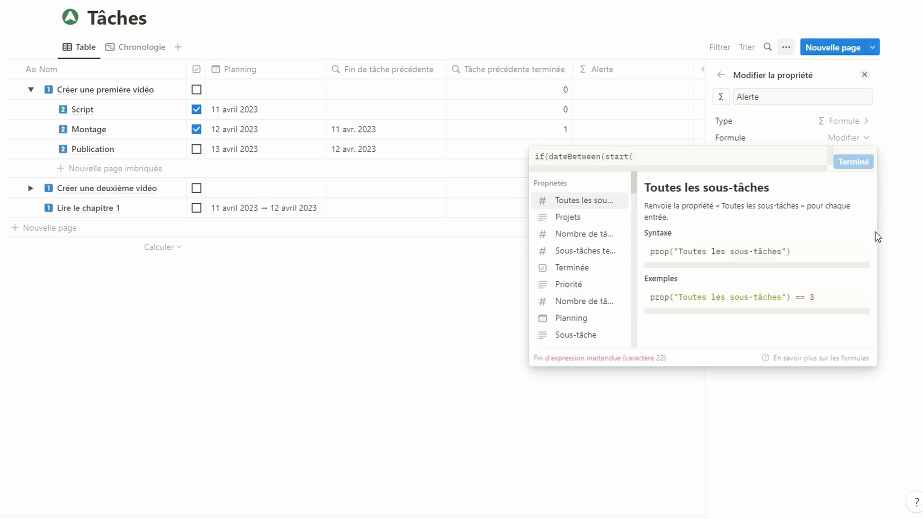
click(576, 321)
text(),)
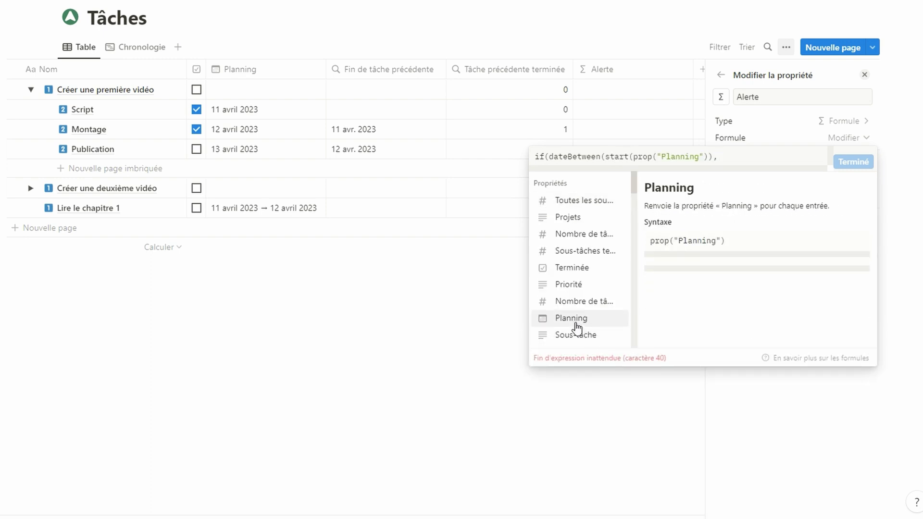
scroll(577, 329, down, 3)
click(585, 308)
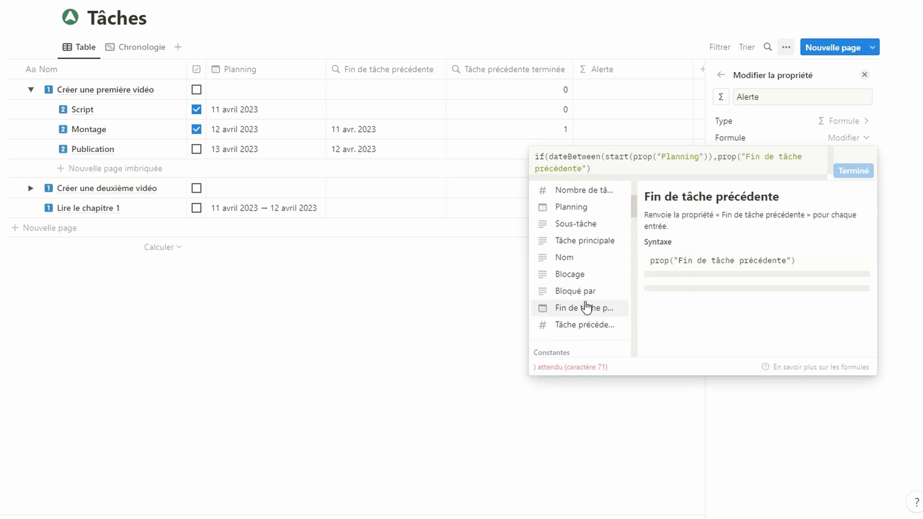
text(,"days")<=0,"X La tâche précédent)
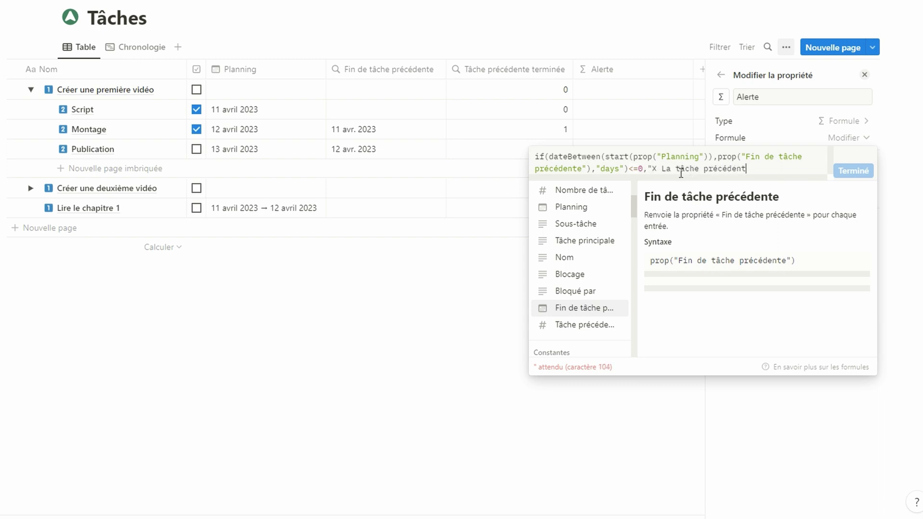
text(e se termine après le débu)
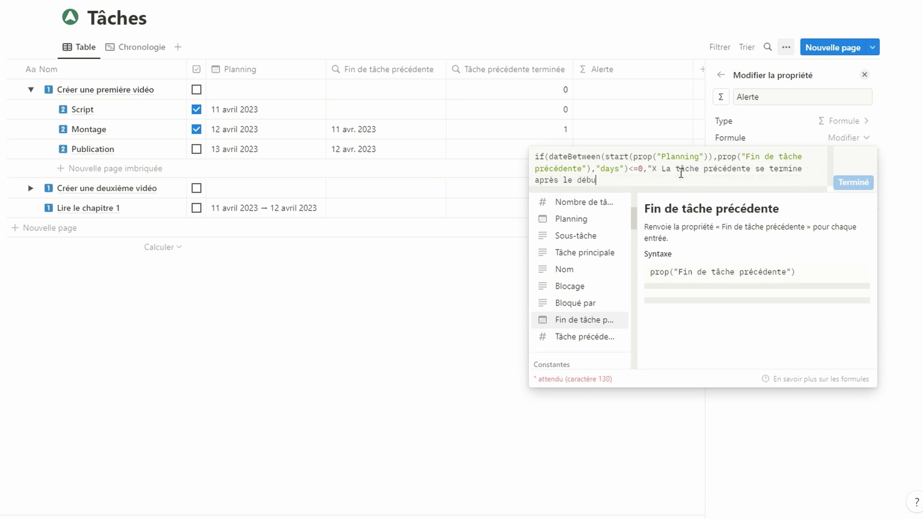
text(t de cette tâche",""))
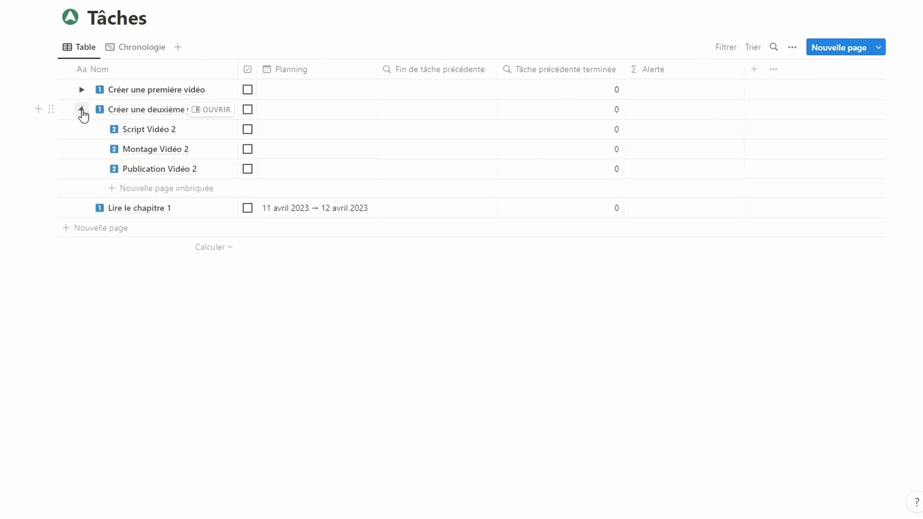
Step: Expand "Créer une première vidéo" and append +if(and(prop("Tâche précédente terminée")==0, to the Alerte formula
click(81, 89)
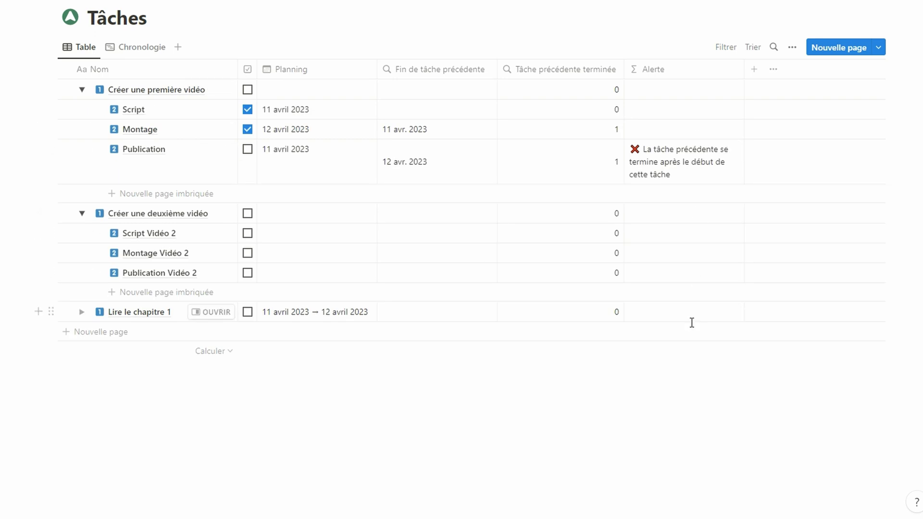
click(697, 173)
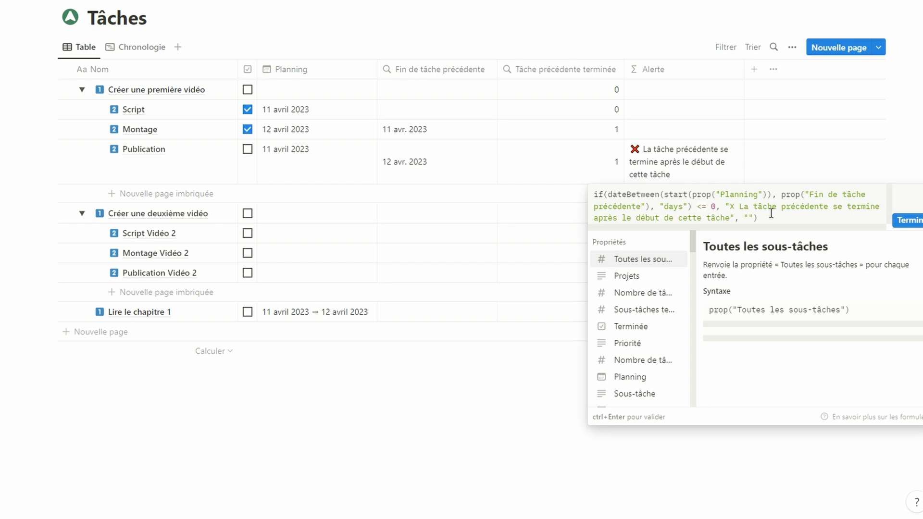
text(+)
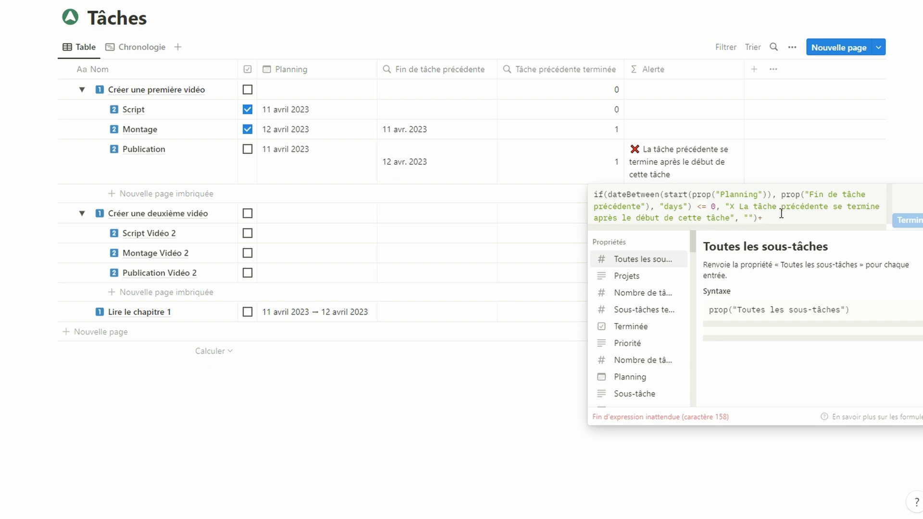
text(if(and)
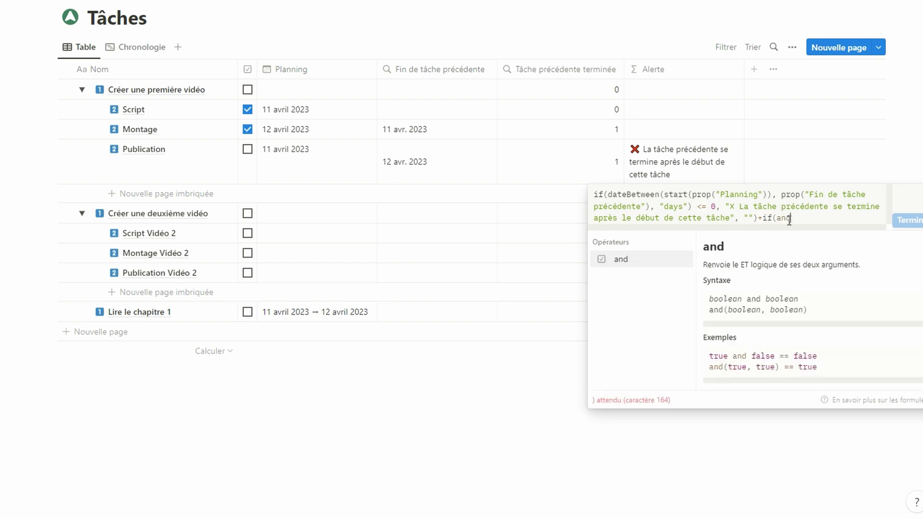
text(()
scroll(644, 381, down, 4)
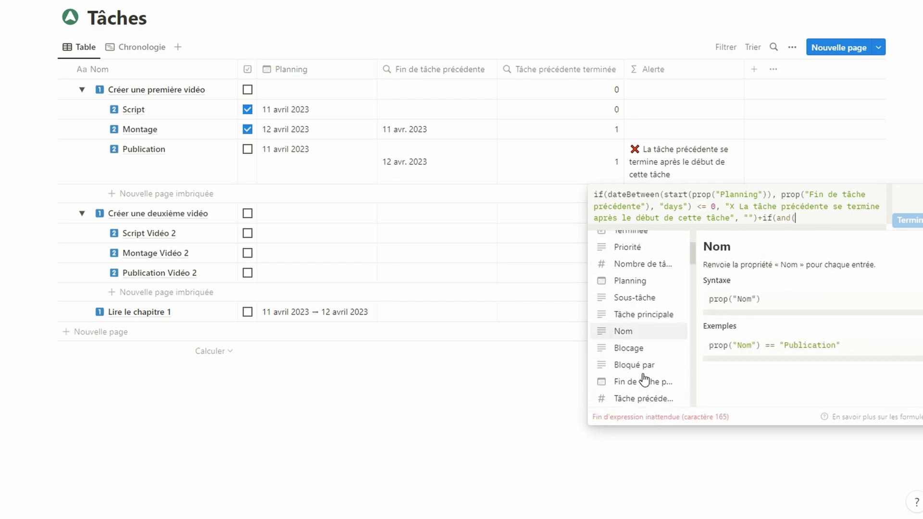
click(643, 385)
text(0,)
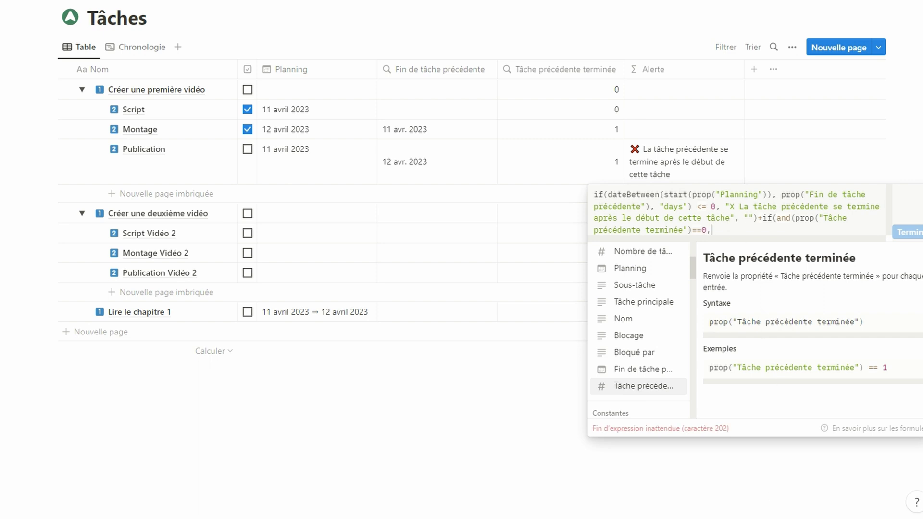
Step: Complete the Alerte formula with dateBetween(start(prop("Planning")),now(),"days")<0),"⭕ Tâche précédente non terminée","") and save it
text(dateBetween()
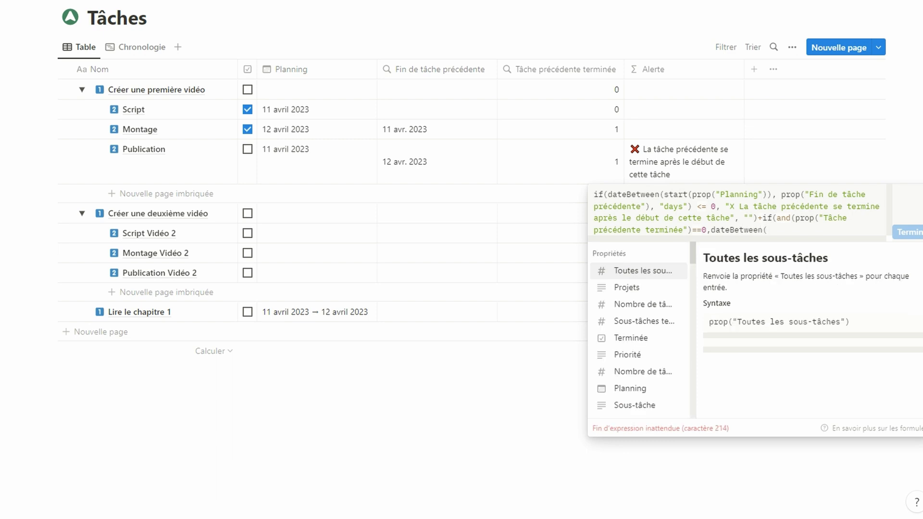
text(start(prop("Planning")),)
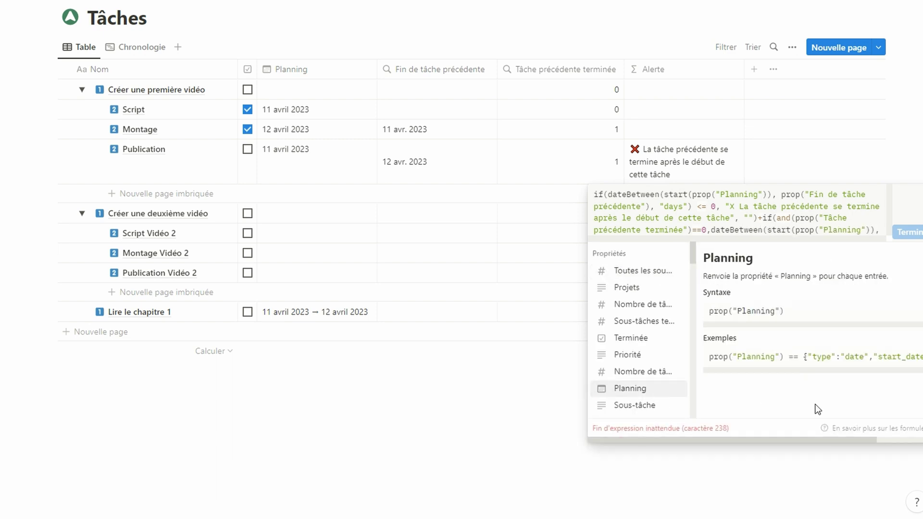
text(now(),')
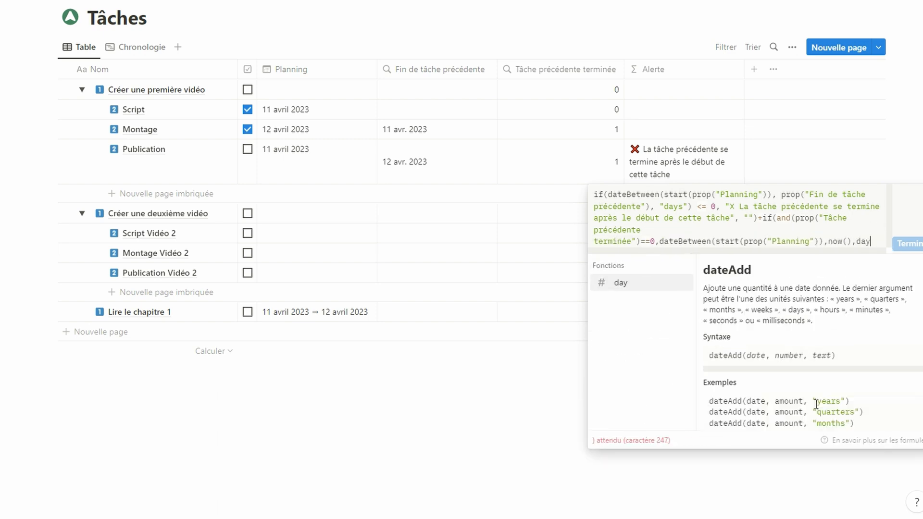
text(days")
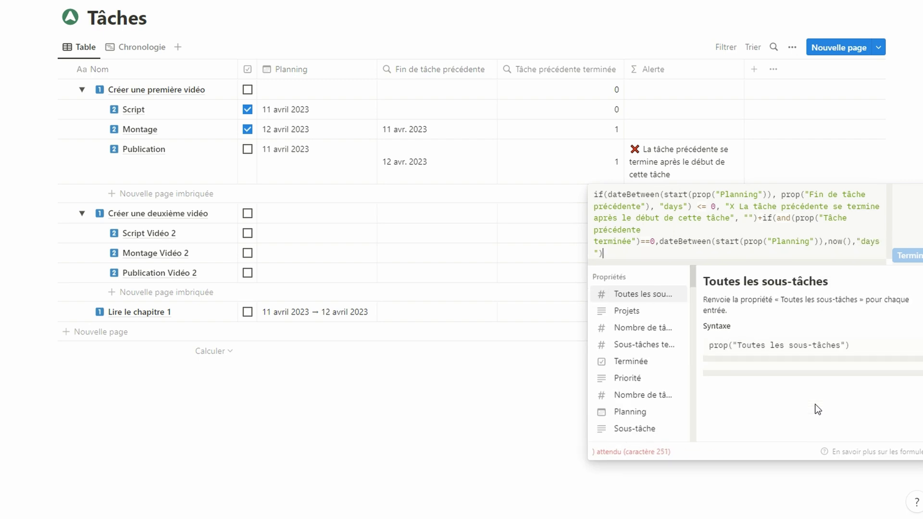
text()<0),"⭕ Tâche précéden)
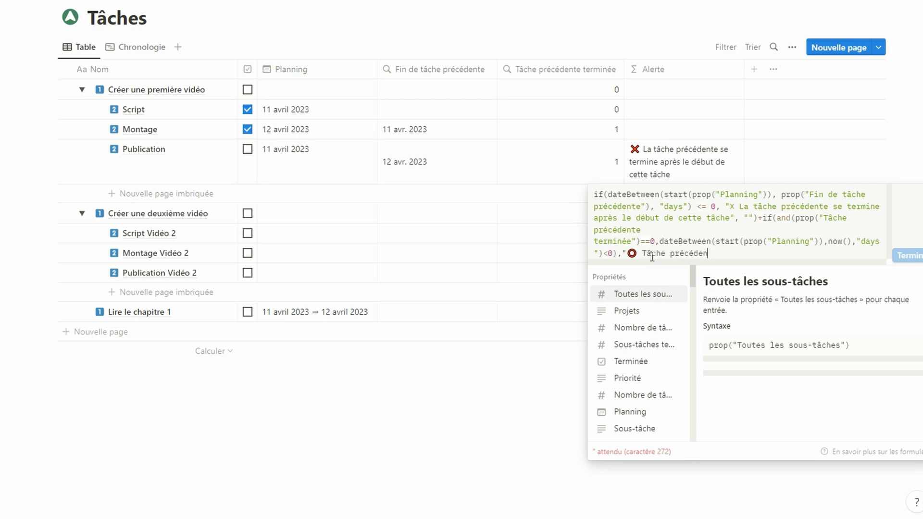
text(te non terminée"))
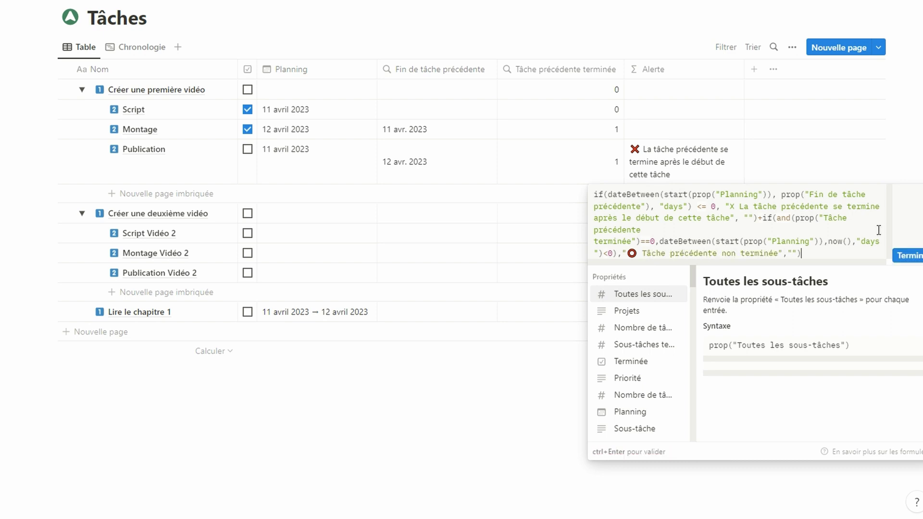
key(Return)
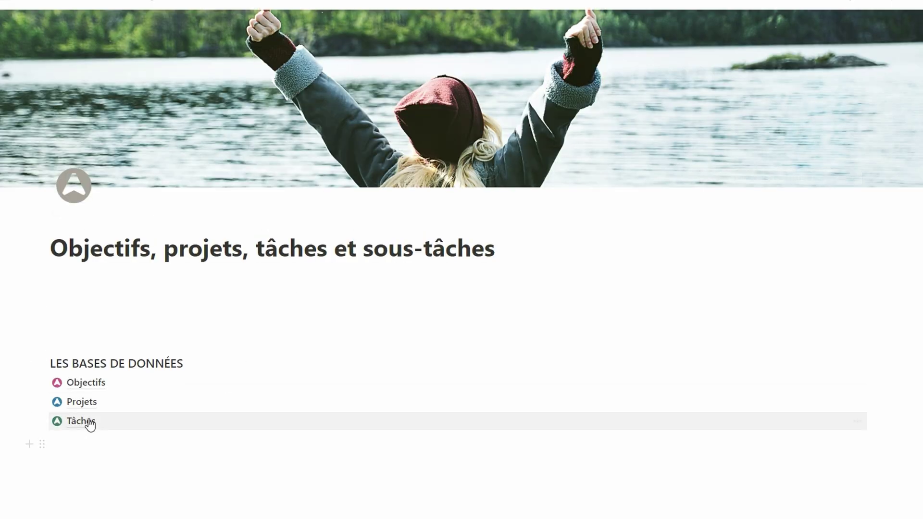
Step: Open the Tâches database and add a rollup (Agrégation) property named Date la plus ancienne
click(87, 422)
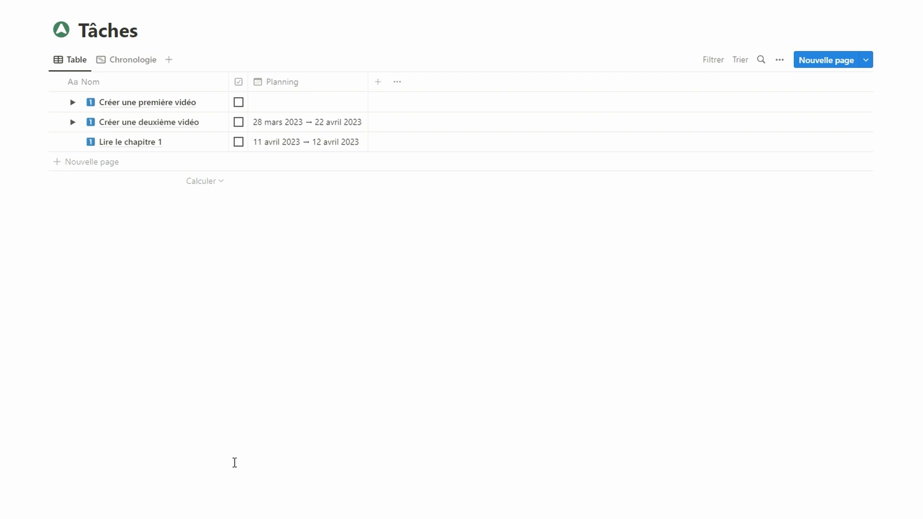
click(378, 82)
click(741, 387)
text(Date la plus ancienne)
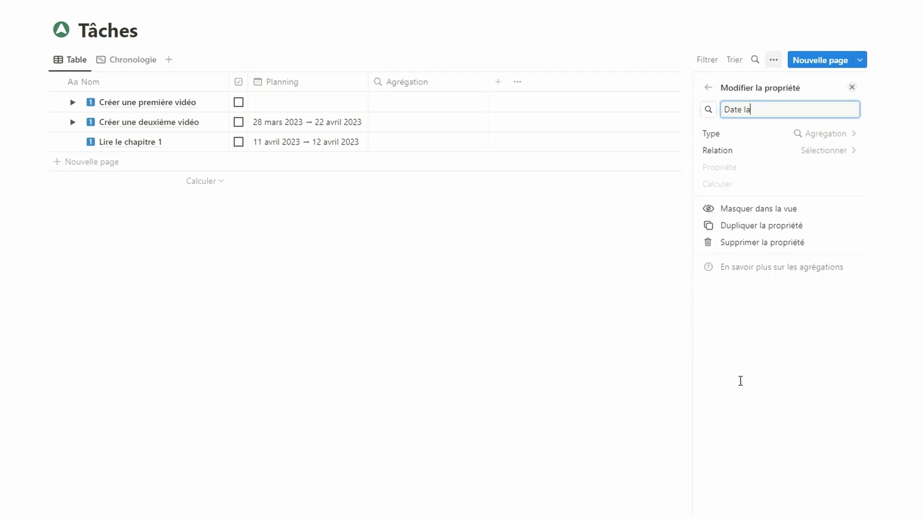
Step: Configure Date la plus ancienne to return the earliest Planning date from the Sous-tâche relation, and expand both video tasks
click(797, 151)
click(725, 249)
click(817, 167)
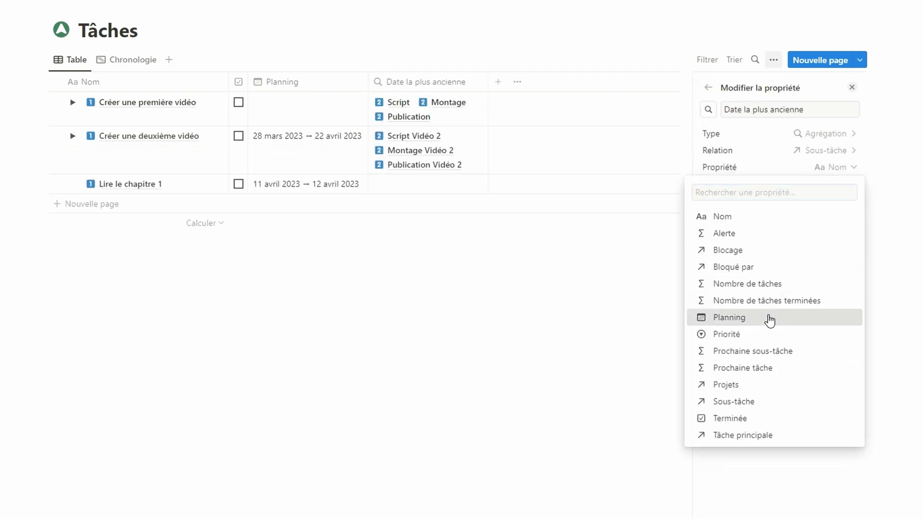
click(769, 377)
click(817, 184)
click(806, 354)
click(81, 200)
click(72, 102)
click(73, 200)
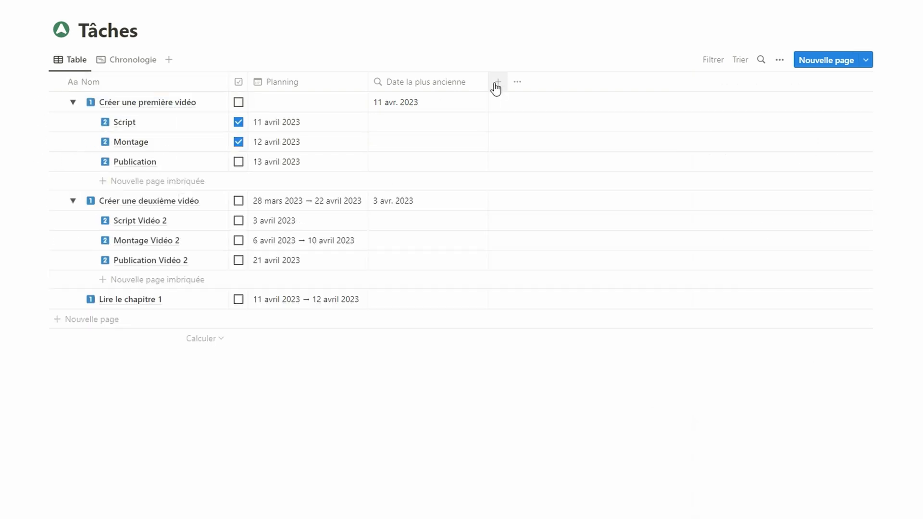
Step: Add a rollup (Agrégation) property named Date la plus récente that returns the latest Planning date from the Sous-tâche relation
click(498, 81)
click(742, 388)
text(Date la plus récente)
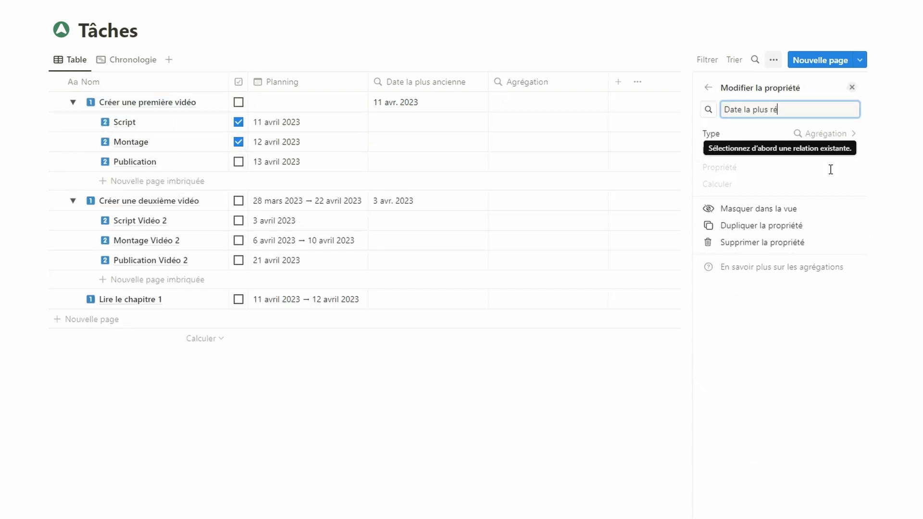
click(830, 149)
click(838, 212)
click(834, 168)
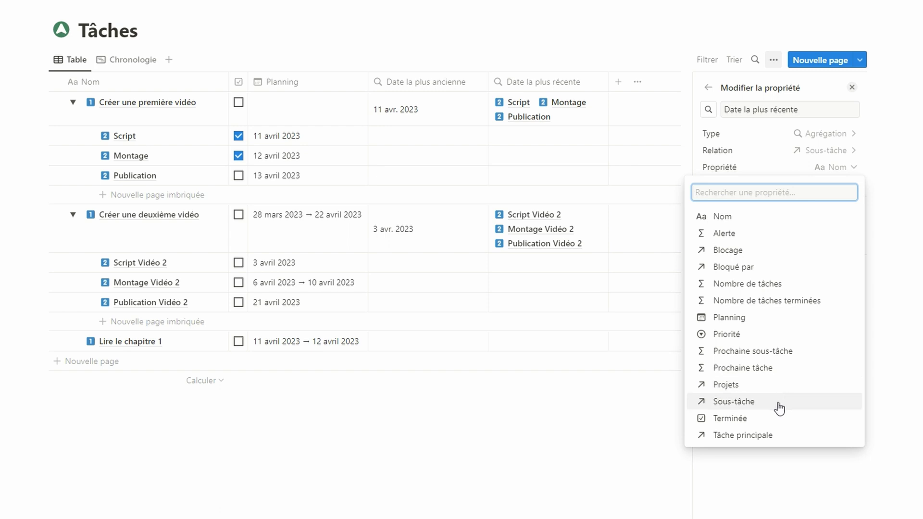
click(729, 317)
click(817, 184)
click(809, 371)
click(647, 413)
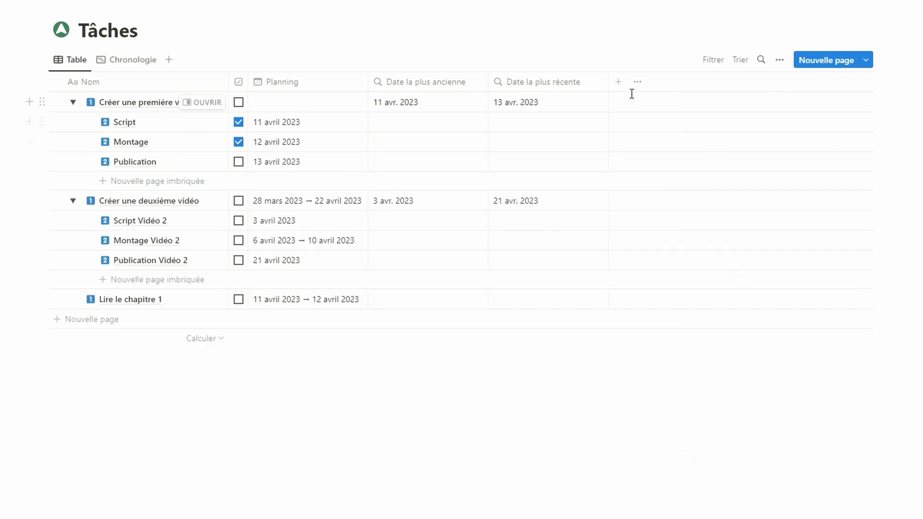
Step: Add a Formula property named Début de tâche to the Tâches database
click(618, 82)
click(721, 358)
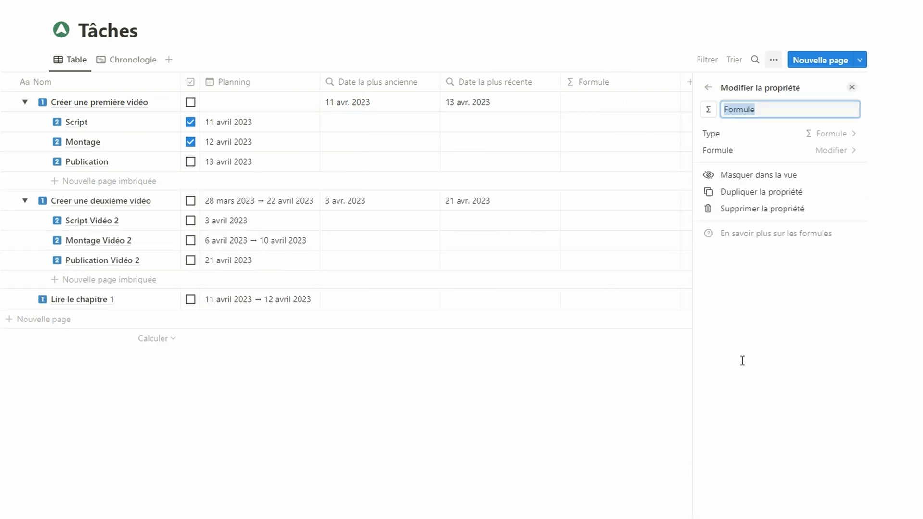
text(Début de tâche)
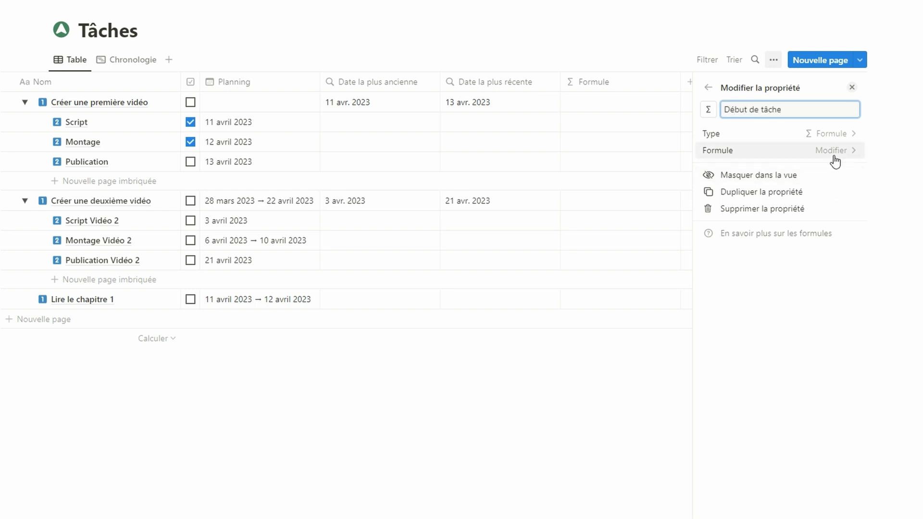
Step: Begin Début de tâche's formula with if(dateBetween(prop("Date la plus ancienne"),start(prop("Planning")),"days")
click(836, 151)
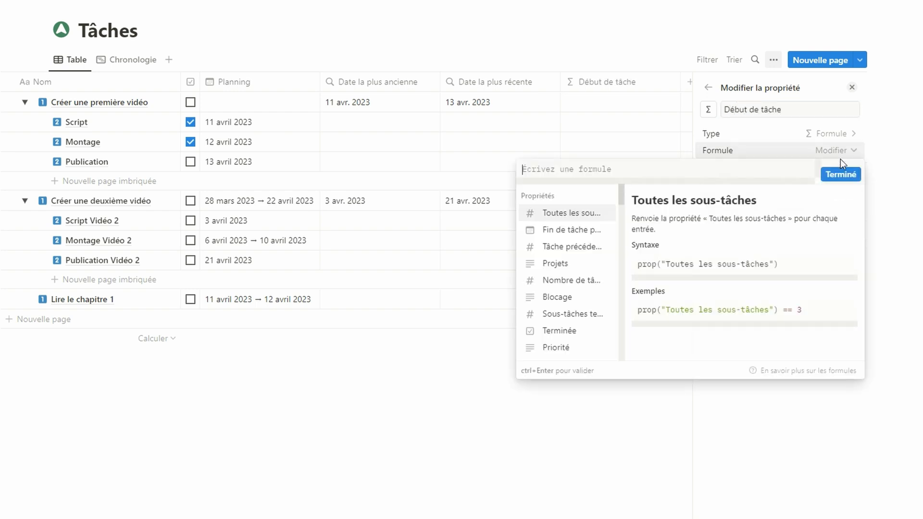
key(Down)
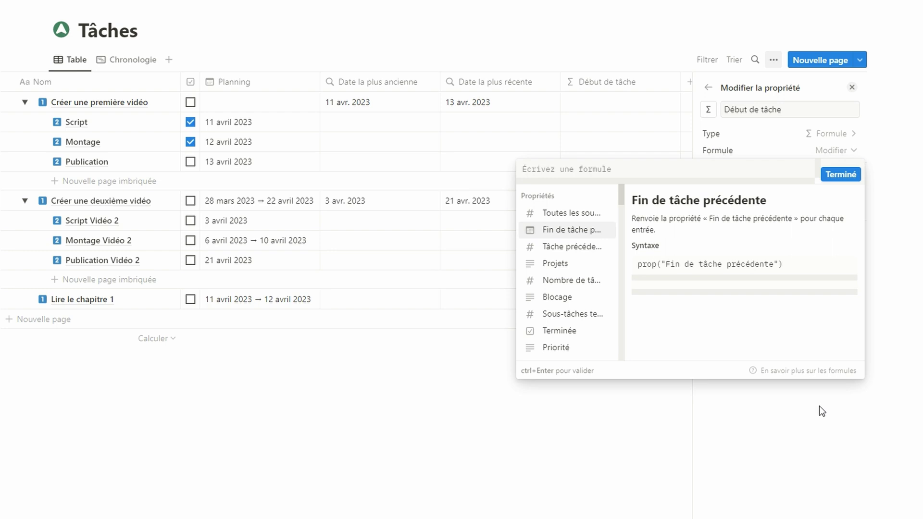
text(if(dat)
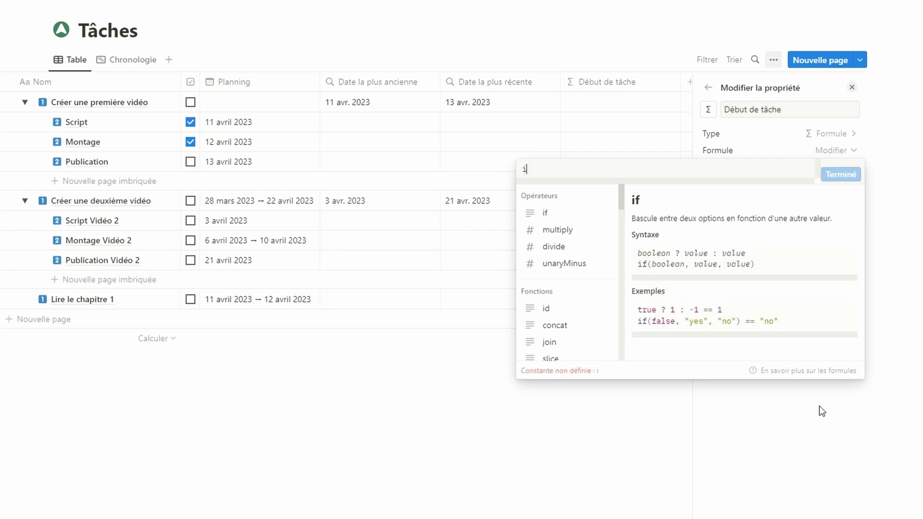
click(592, 310)
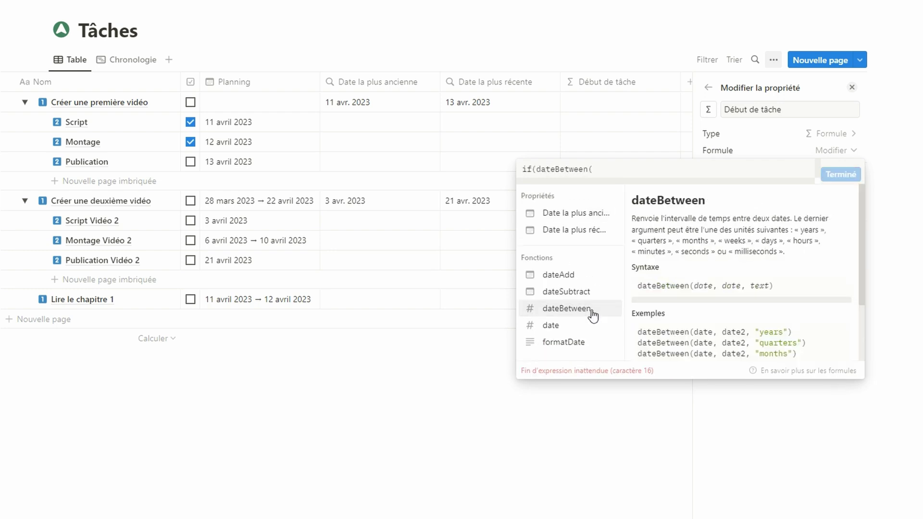
click(580, 216)
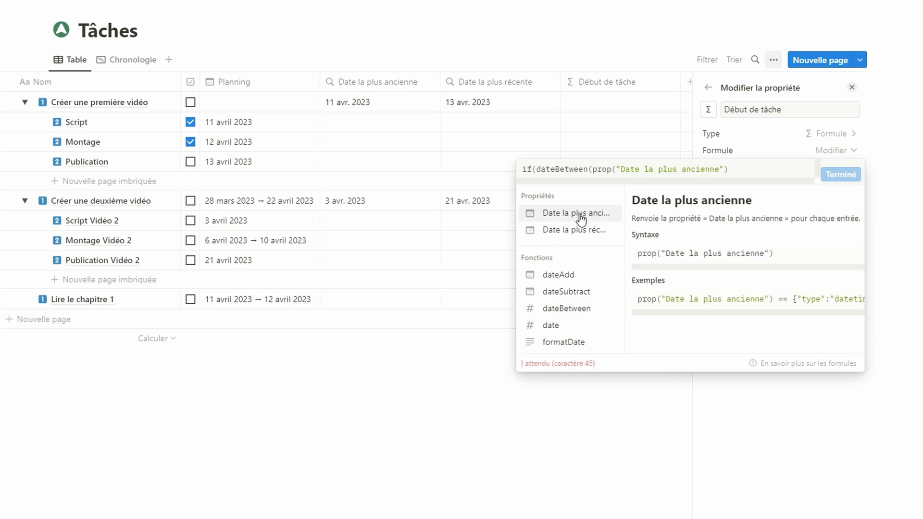
text(,start()
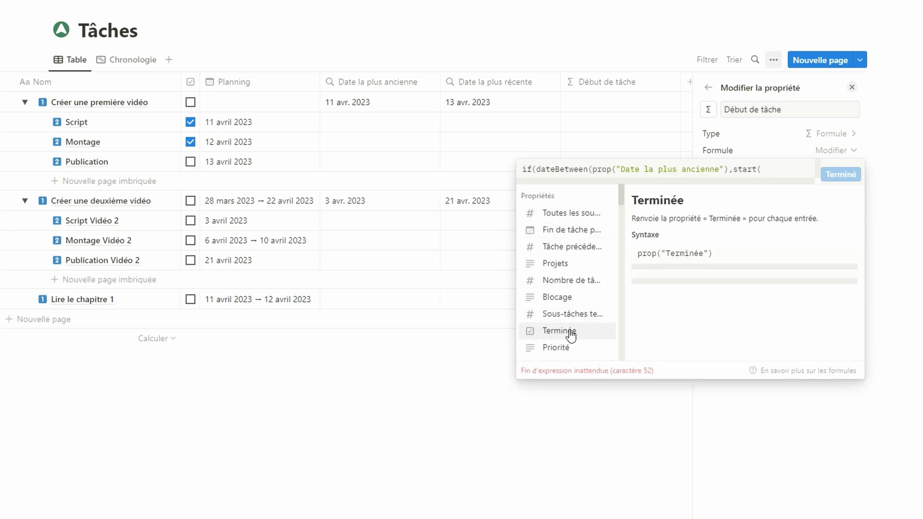
scroll(570, 335, down, 1)
click(565, 347)
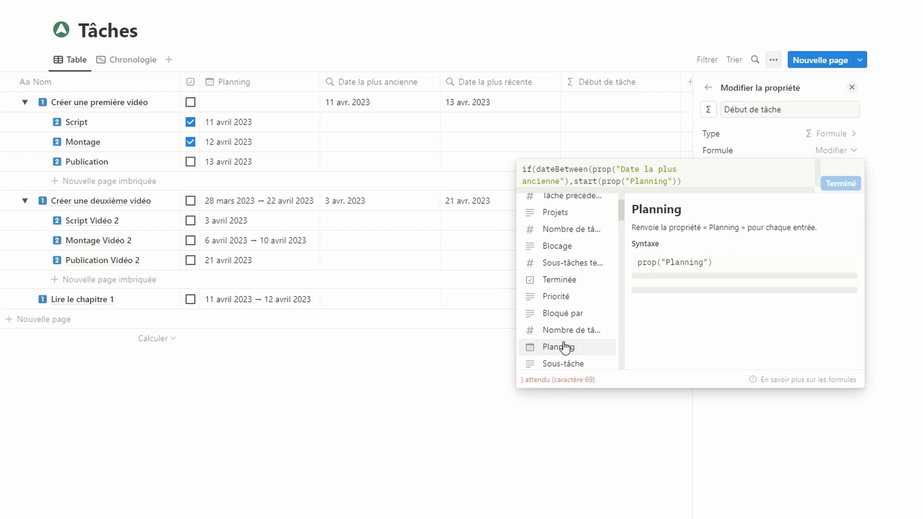
key(BackSpace)
text(,"days"))
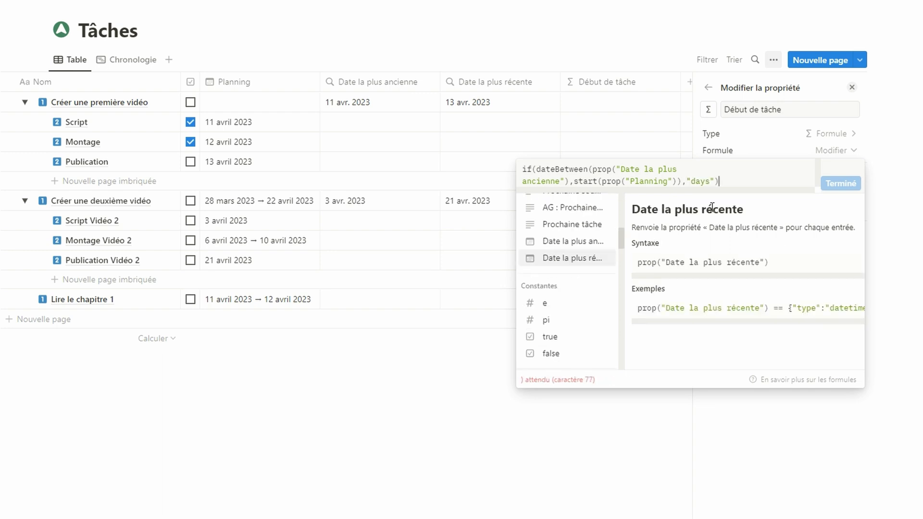
Step: Complete Début de tâche's formula with >0,start(prop("Planning")),prop("Date la plus ancienne")) and close the property settings
text(>0,start()
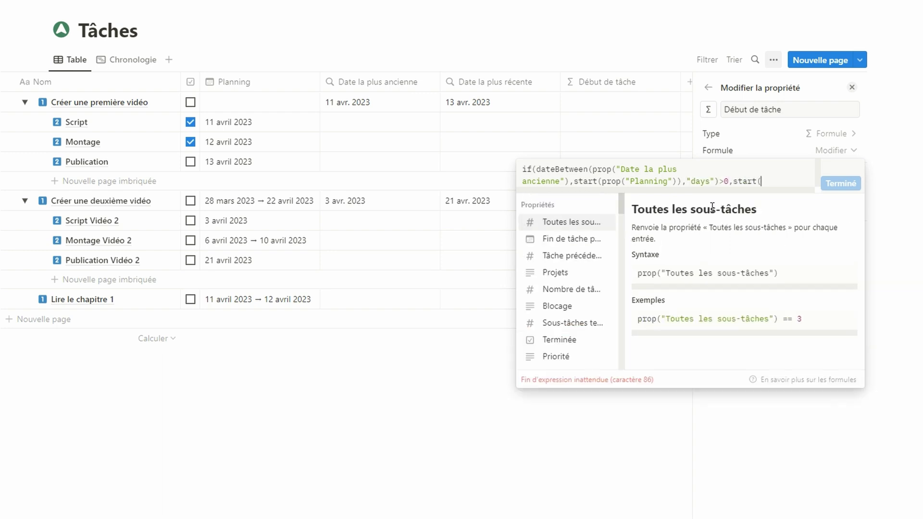
scroll(583, 340, down, 1)
click(579, 349)
text(),)
scroll(576, 299, down, 2)
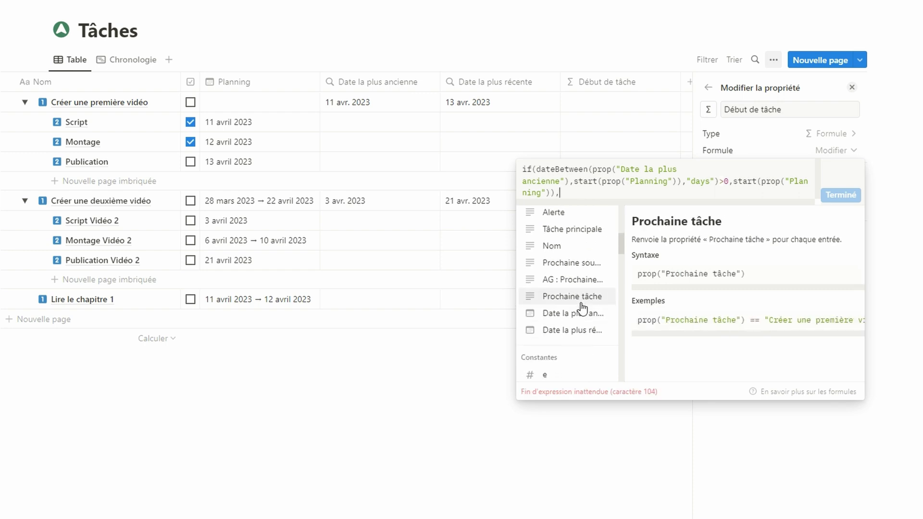
click(582, 315)
text())
key(Return)
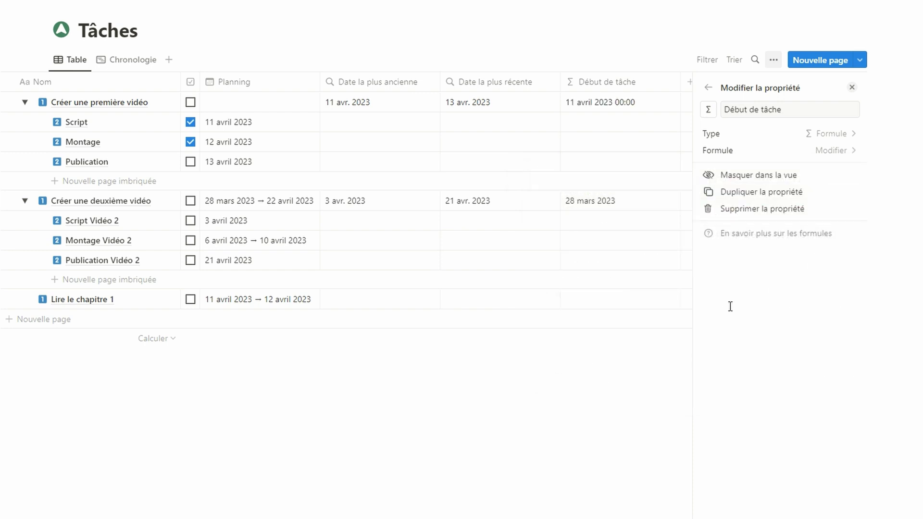
click(851, 87)
Step: Add a Formula property named Fin de tâche and begin its formula with if
click(737, 82)
click(749, 354)
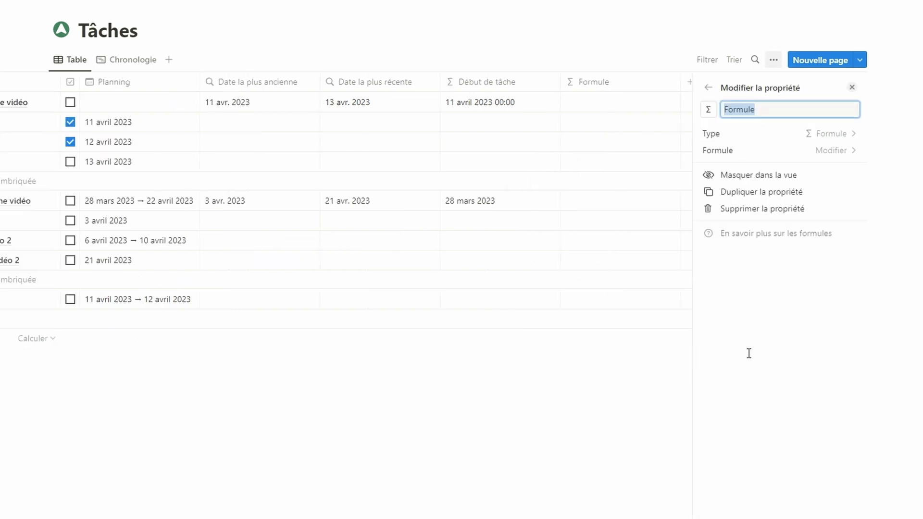
text(Fin de tâche)
click(829, 151)
text(if)
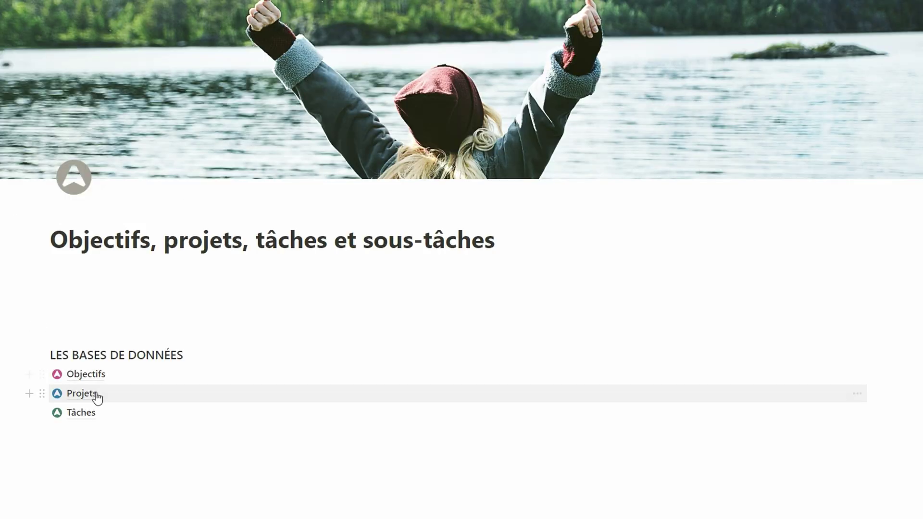
Step: Open the Projets database and add a rollup (Agrégation) property named Début de projet
click(92, 395)
click(765, 82)
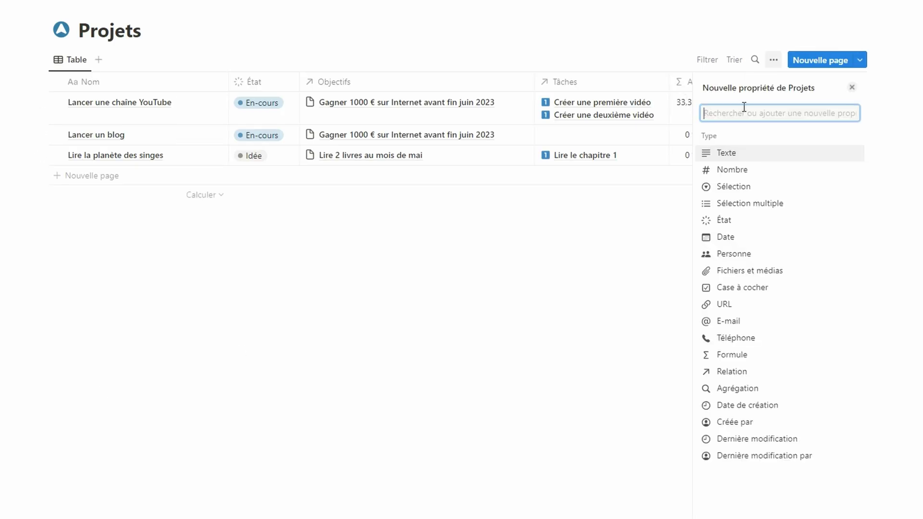
click(731, 388)
text(Début de projet)
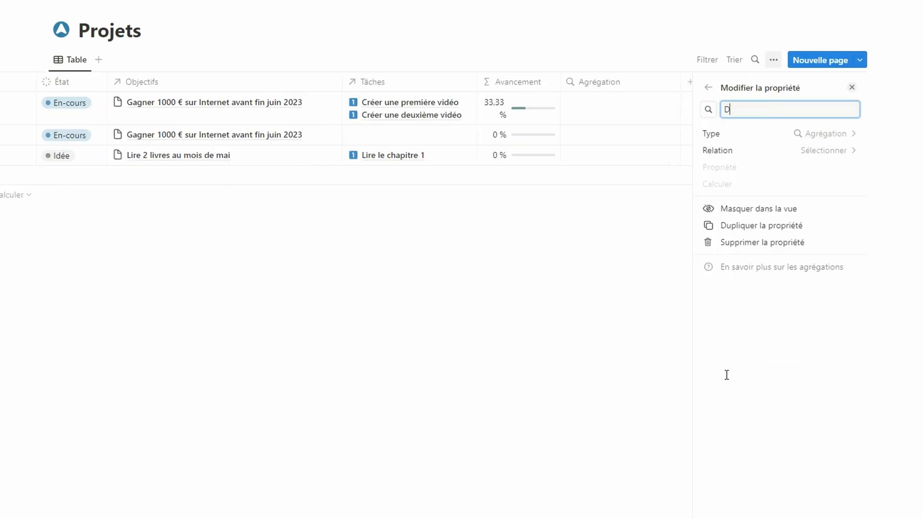
Step: Configure Début de projet to use the Tâches relation, the Début de tâche property and the Date la plus ancienne calculation
click(828, 150)
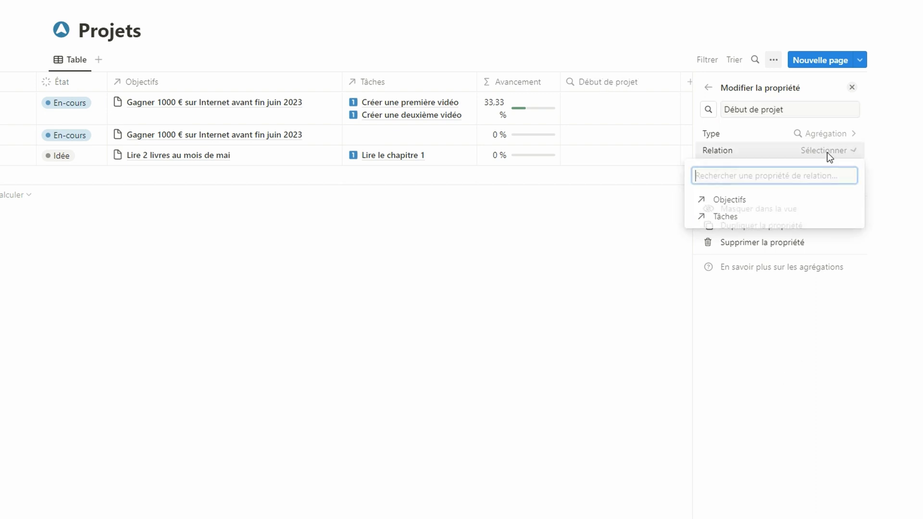
click(769, 216)
click(829, 166)
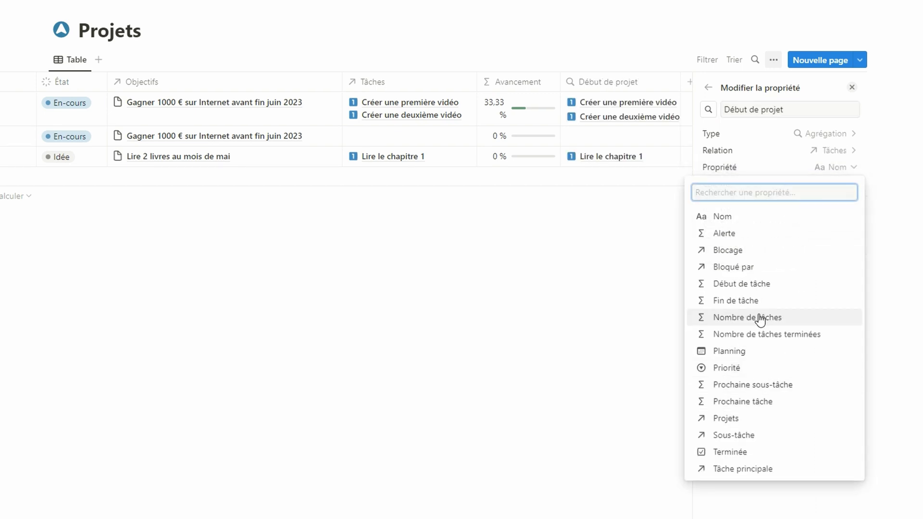
click(762, 284)
click(836, 184)
click(799, 356)
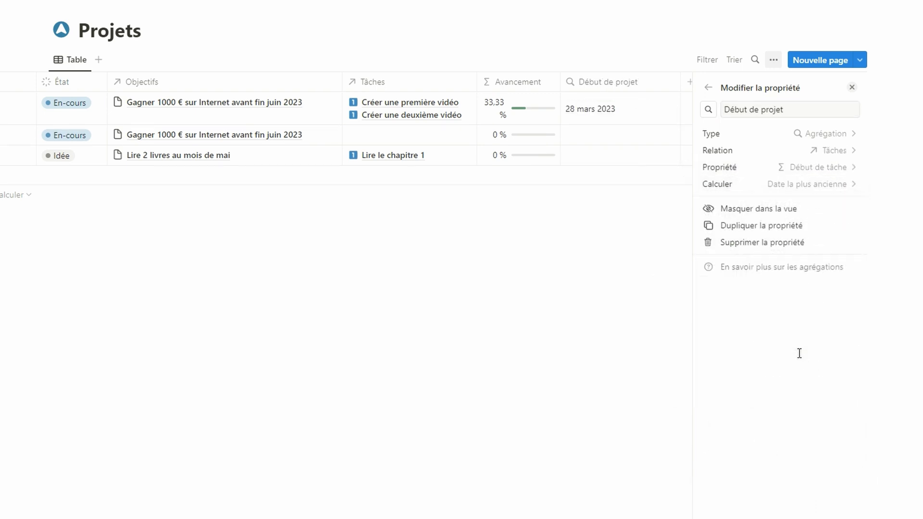
click(690, 132)
Step: Add a rollup (Agrégation) property named Fin de projet to the Projets table
click(842, 83)
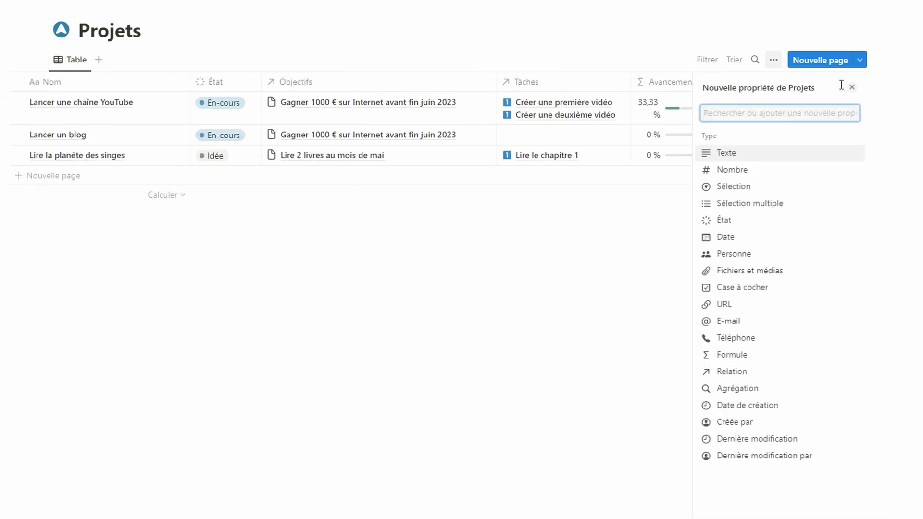
click(740, 388)
text(Fin de projet)
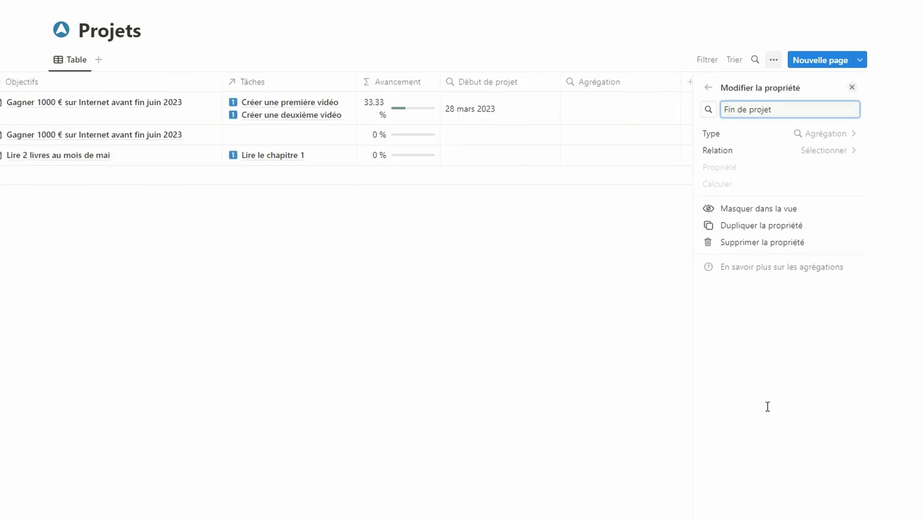
click(820, 138)
click(708, 88)
Step: Configure Fin de projet with the Tâches relation, Fin de tâche property and Date la plus récente calculation, and close its settings
click(827, 150)
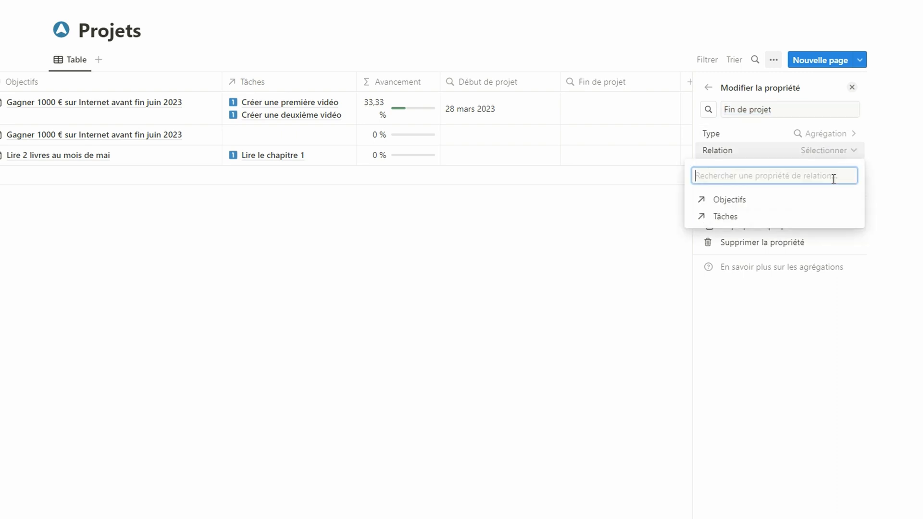
click(726, 214)
click(832, 167)
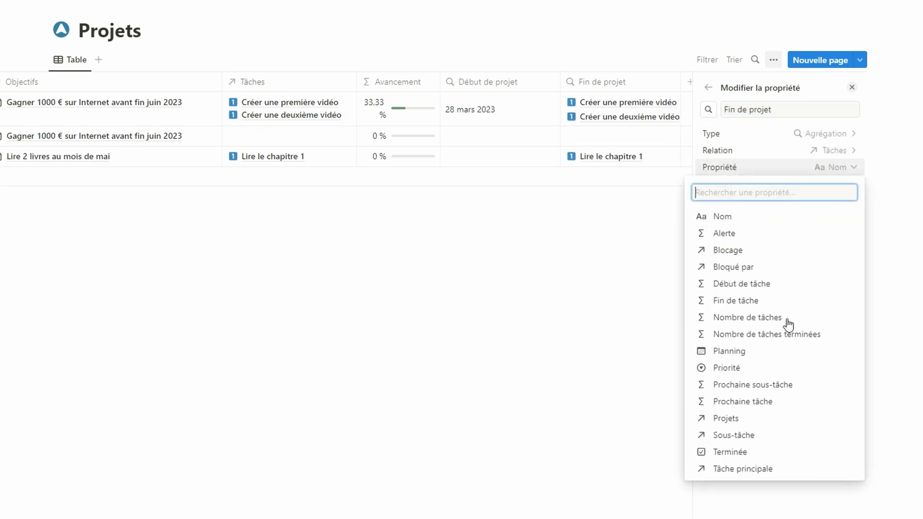
click(768, 300)
click(838, 185)
click(811, 380)
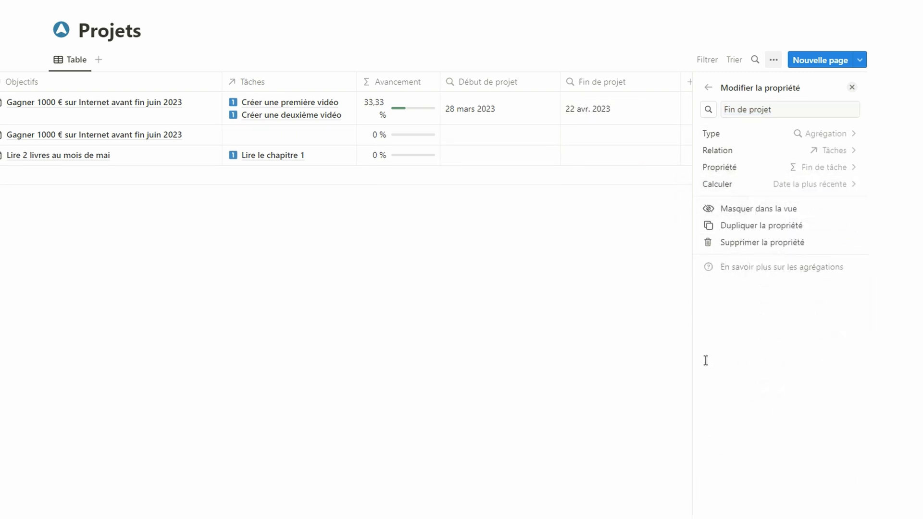
click(656, 346)
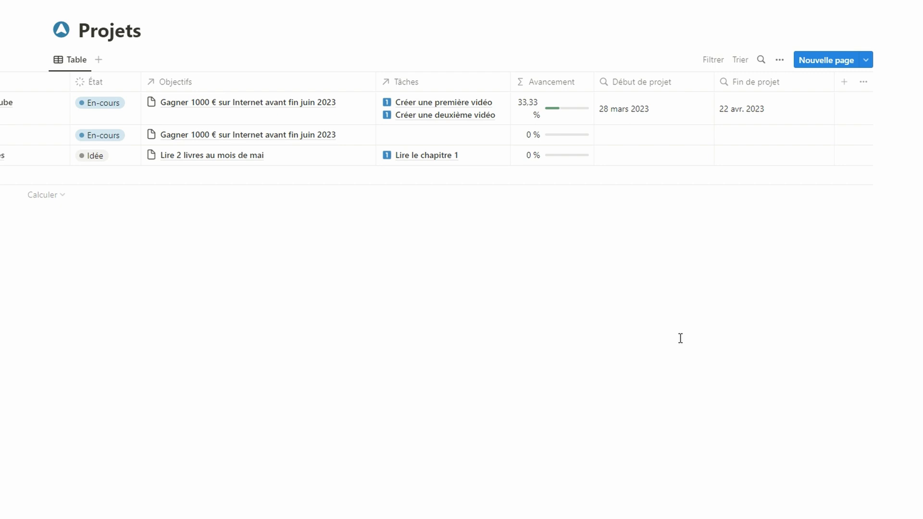
Step: Create a Chronologie view of Projets with separate start and end dates, using Début de projet and Fin de projet
click(99, 60)
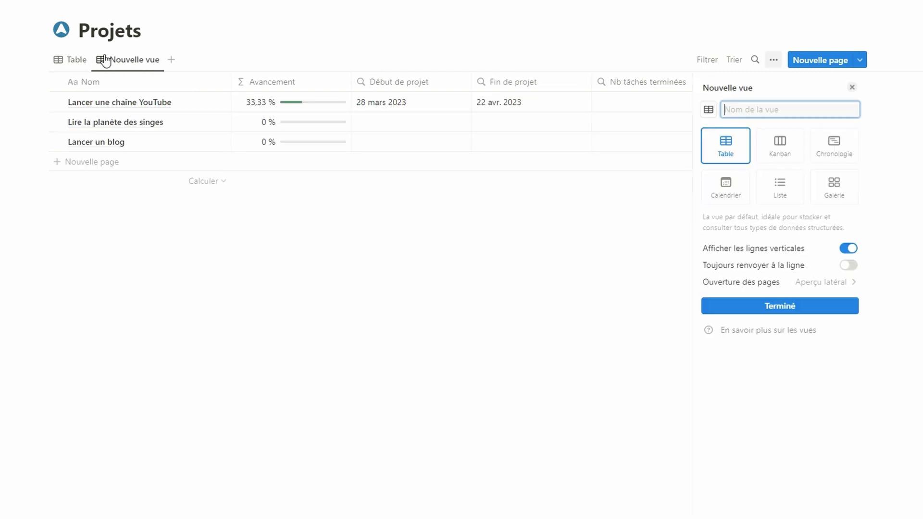
click(834, 149)
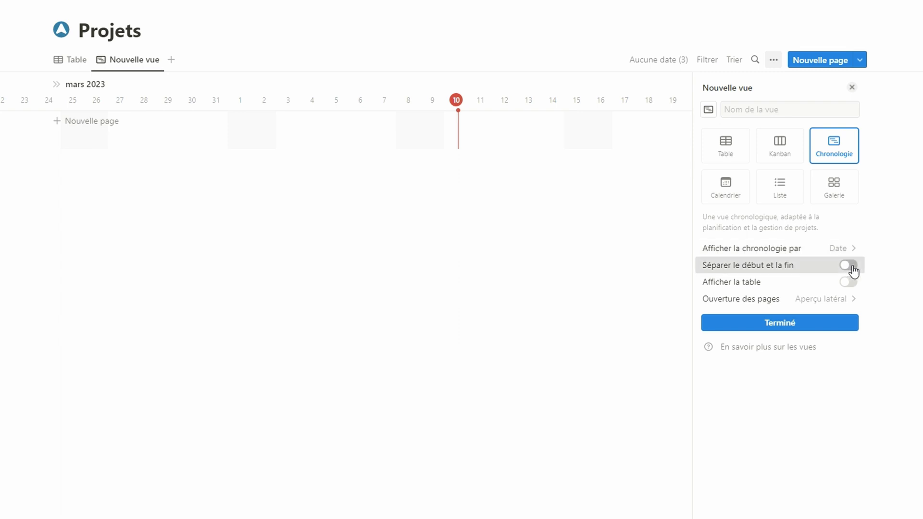
click(850, 265)
click(850, 249)
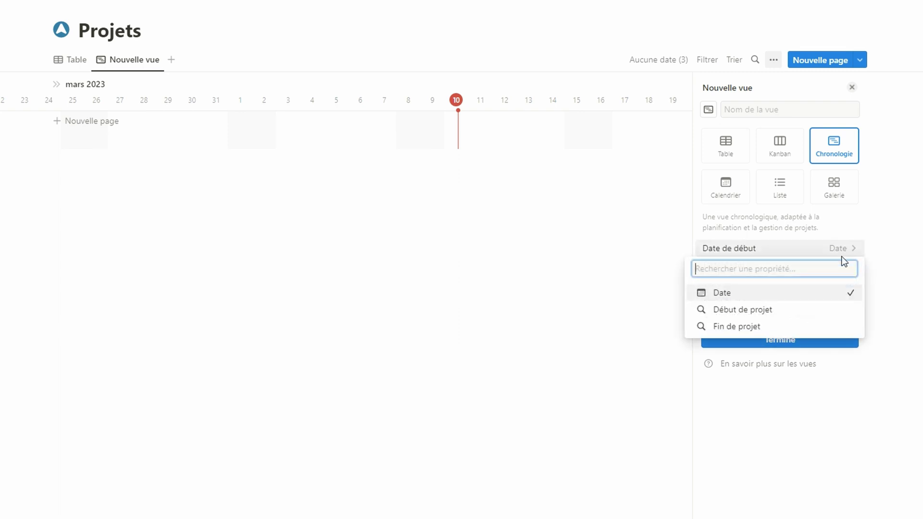
click(818, 310)
click(842, 267)
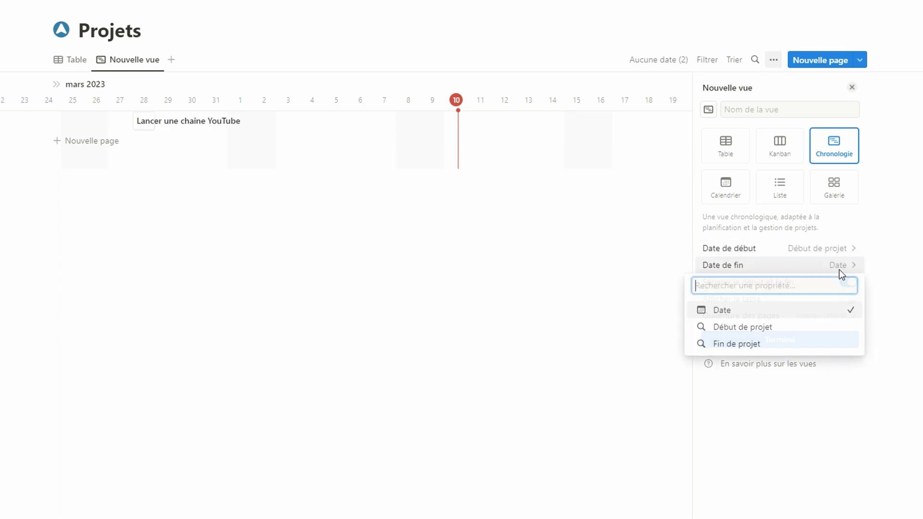
click(801, 342)
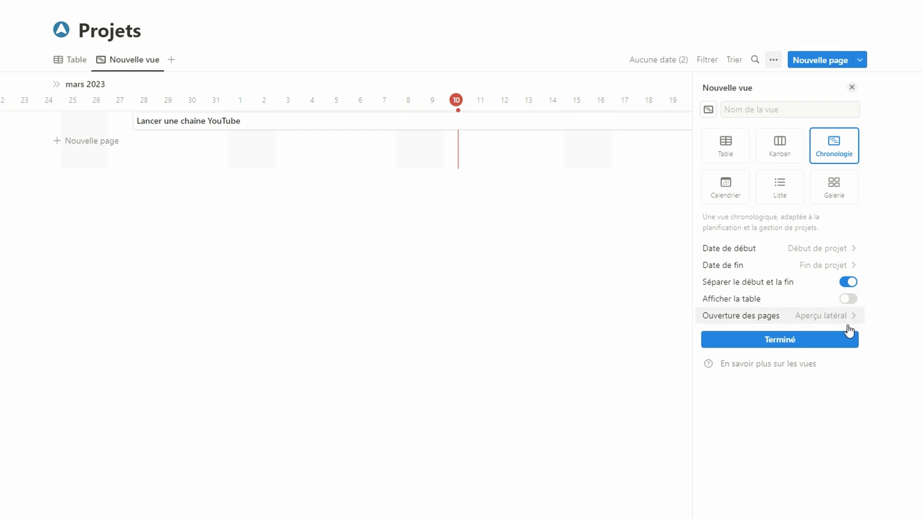
click(838, 339)
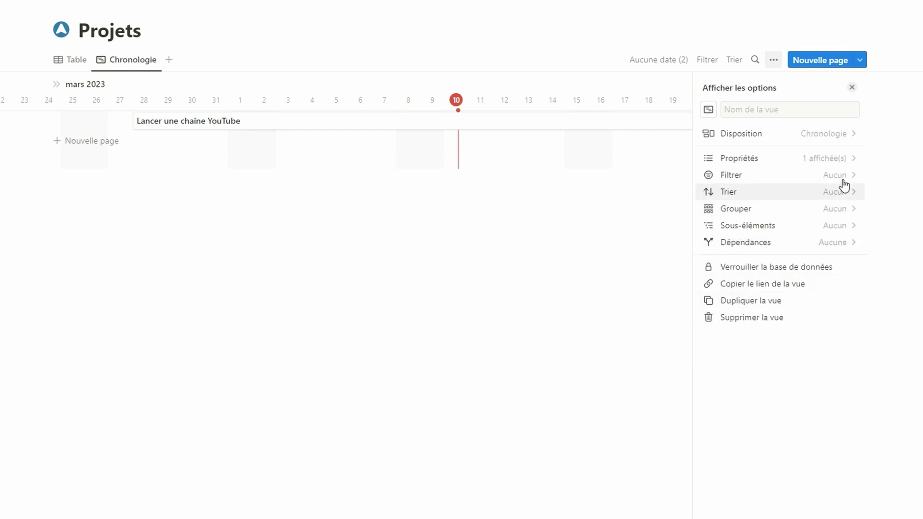
Step: Delete the Date property from the Projets database
click(836, 161)
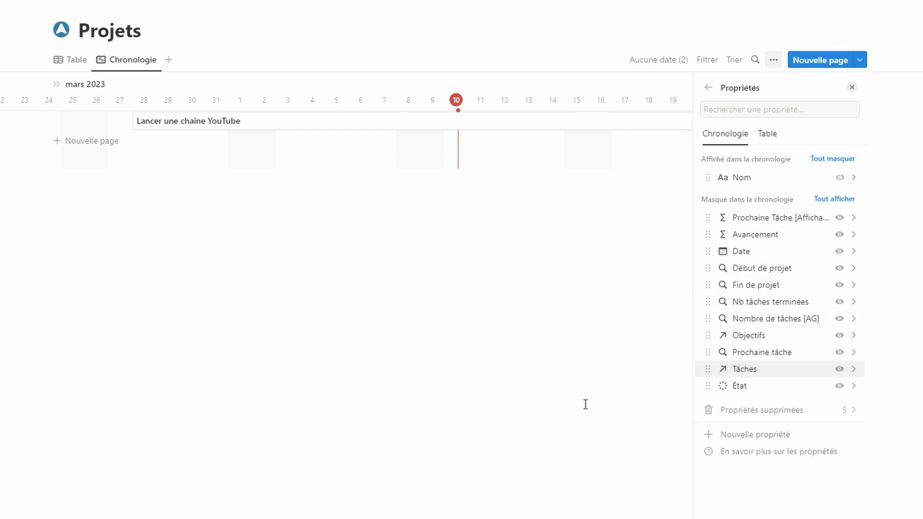
click(715, 250)
click(714, 226)
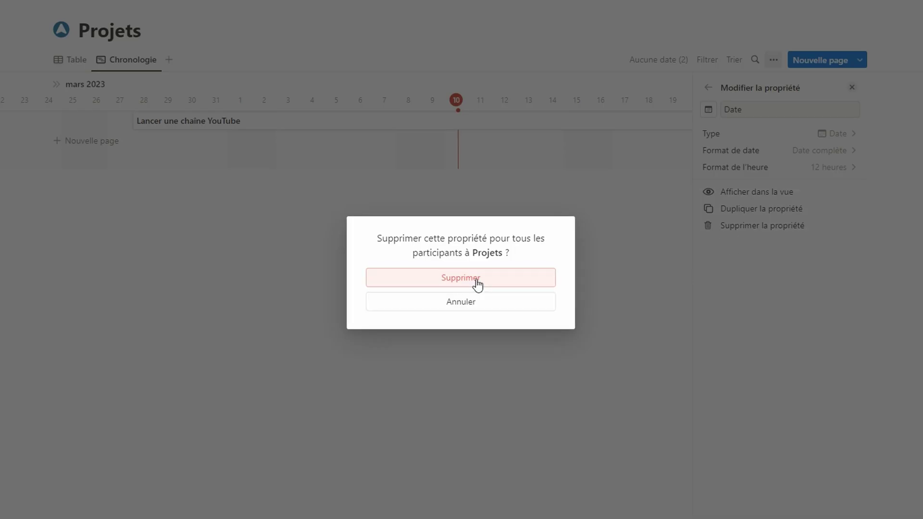
click(524, 287)
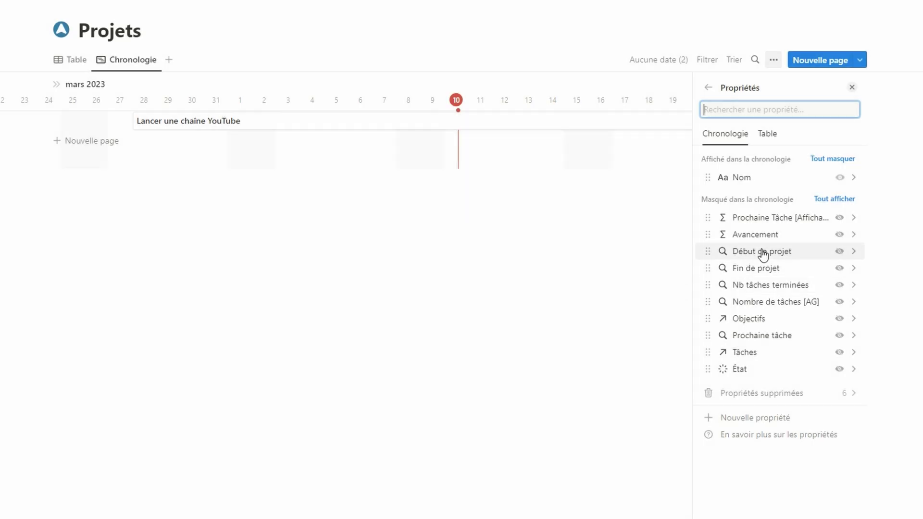
Step: Show Avancement and the Prochaine Tâche display formula on the timeline items, and close the view settings
click(839, 234)
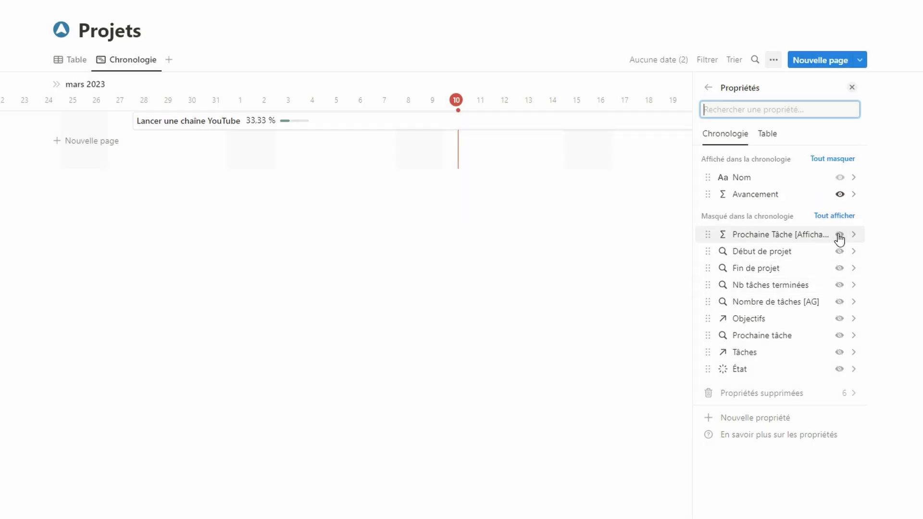
click(839, 235)
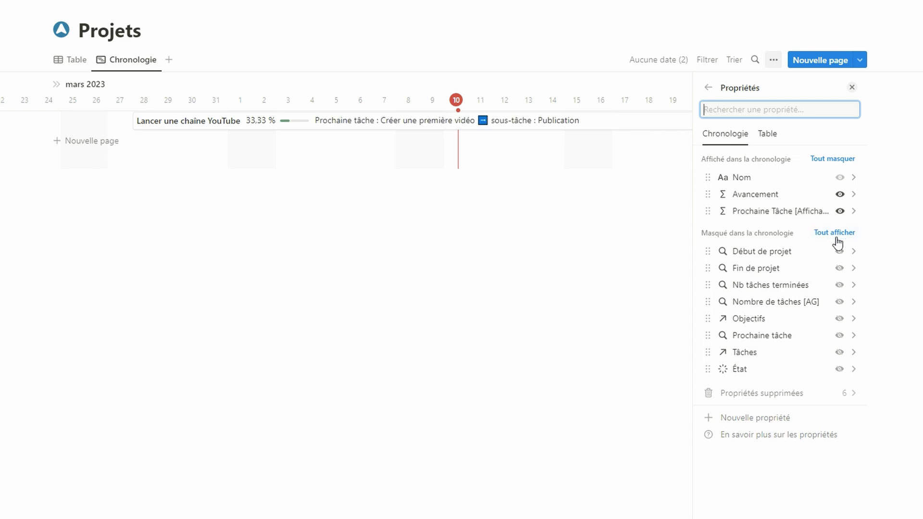
click(613, 339)
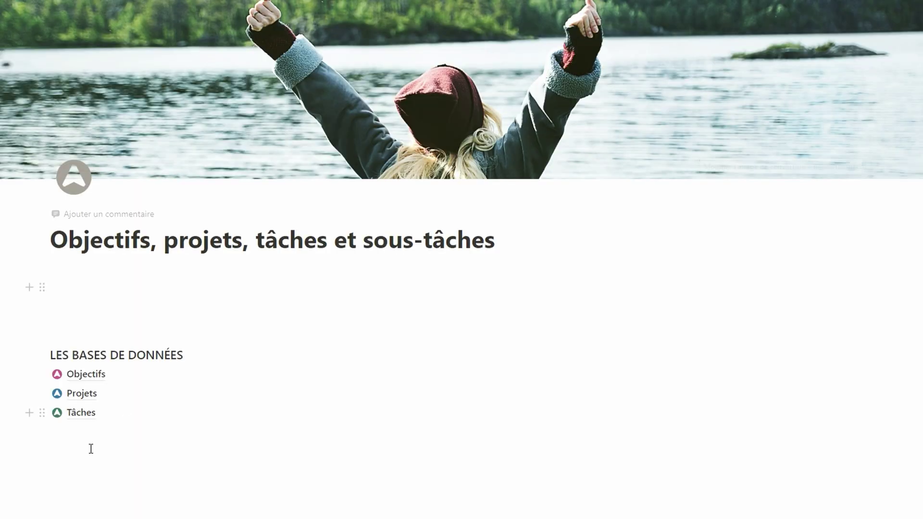
Step: Open the Projets database from the main page and add a Formula property named Avancement du projet
click(78, 395)
scroll(851, 93, right, 3)
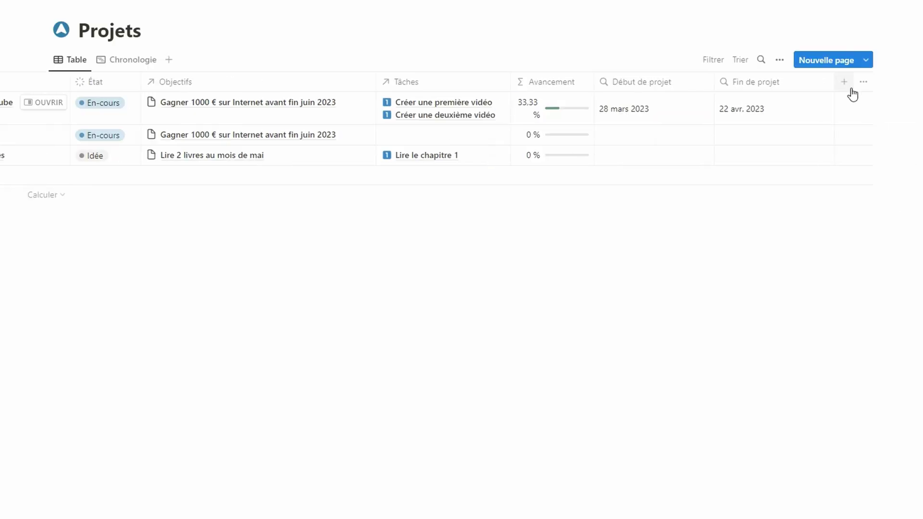
click(846, 83)
click(757, 347)
text(Avancement du projet)
Step: Set Avancement du projet's formula to if(prop("Avancement")<1,prop("Nom")+" : "+format(prop("Avancement")*100)+" %","") and close the property settings
click(831, 150)
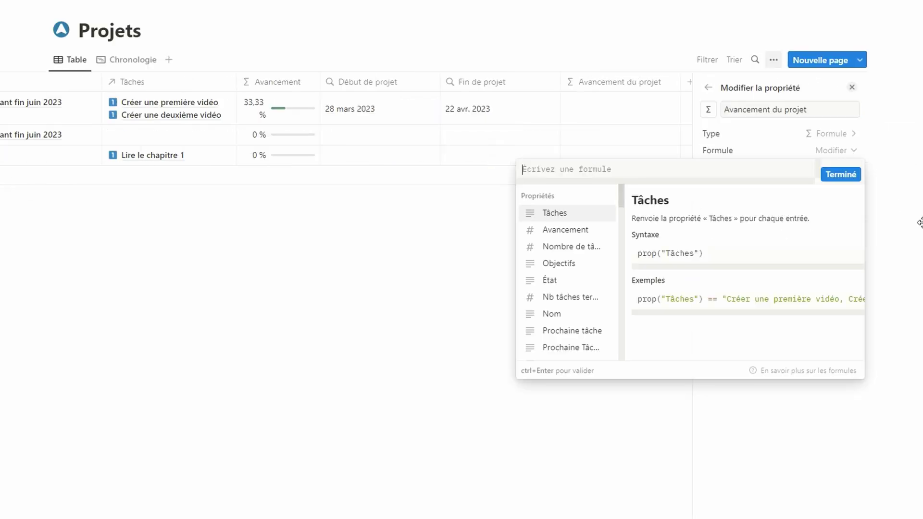
text(if(prop("Avancement")<1,)
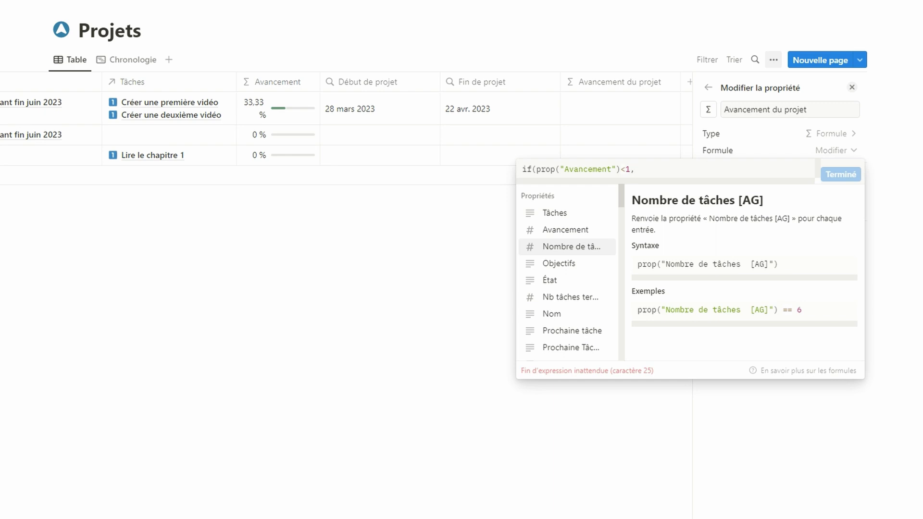
click(578, 320)
text(+")
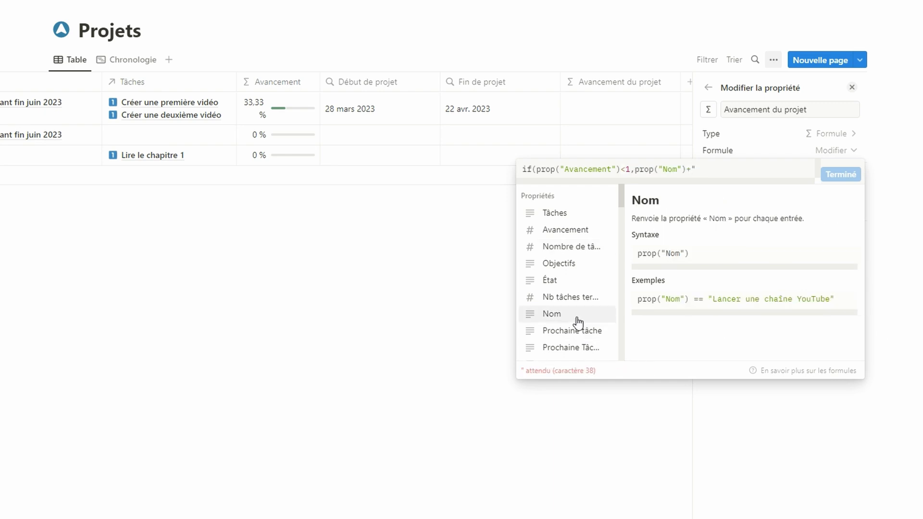
text( : "+format()
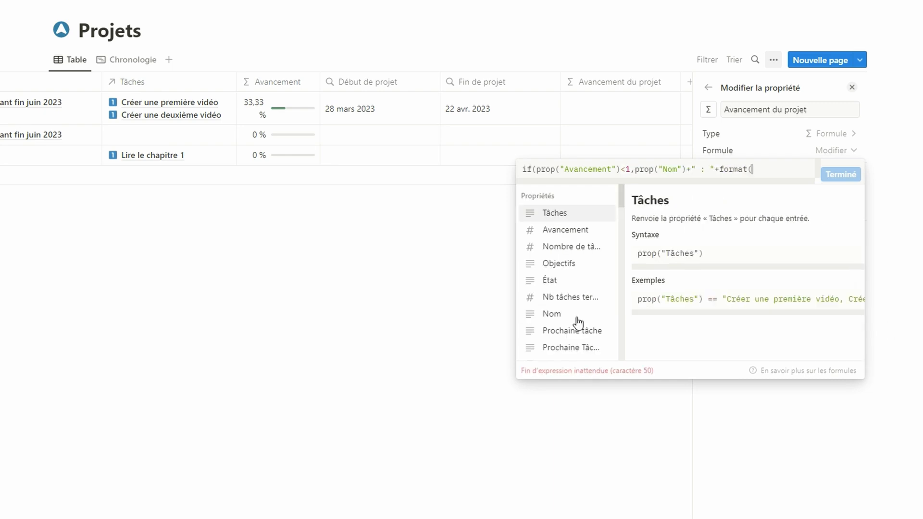
click(568, 235)
text(*100)+)
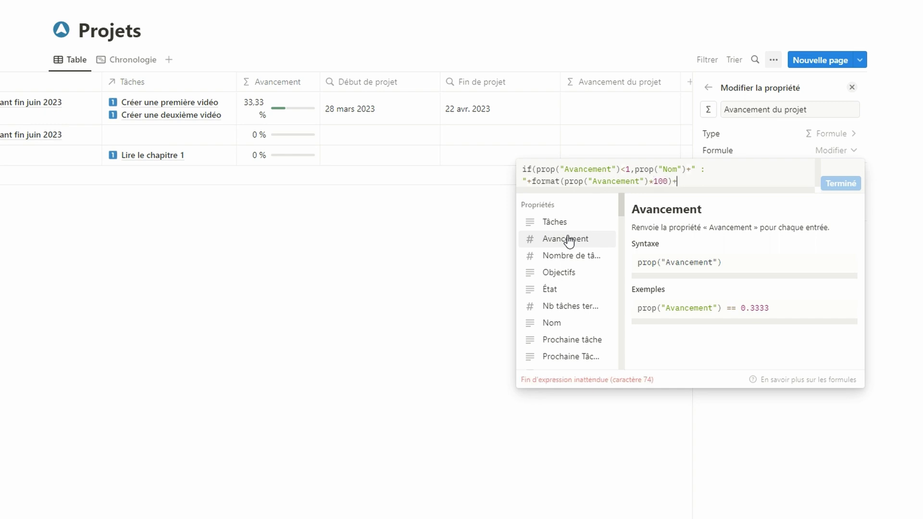
text(" %")
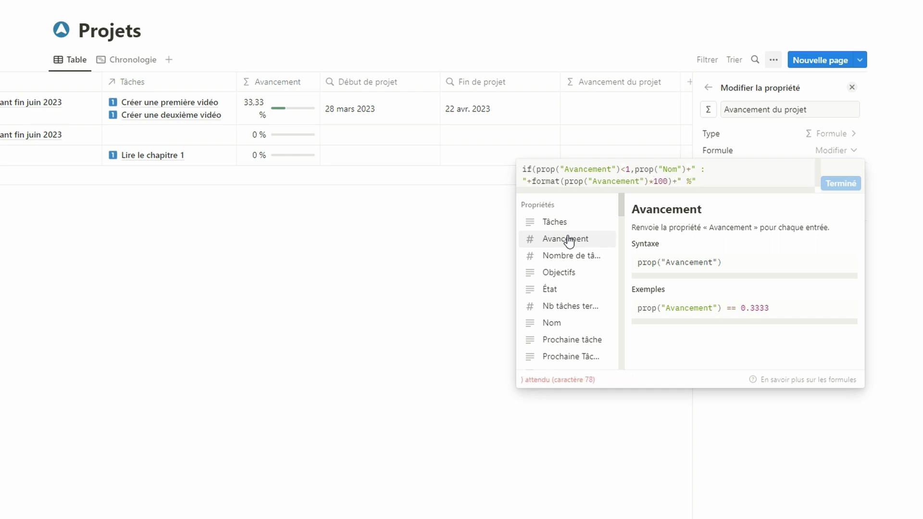
text(,""))
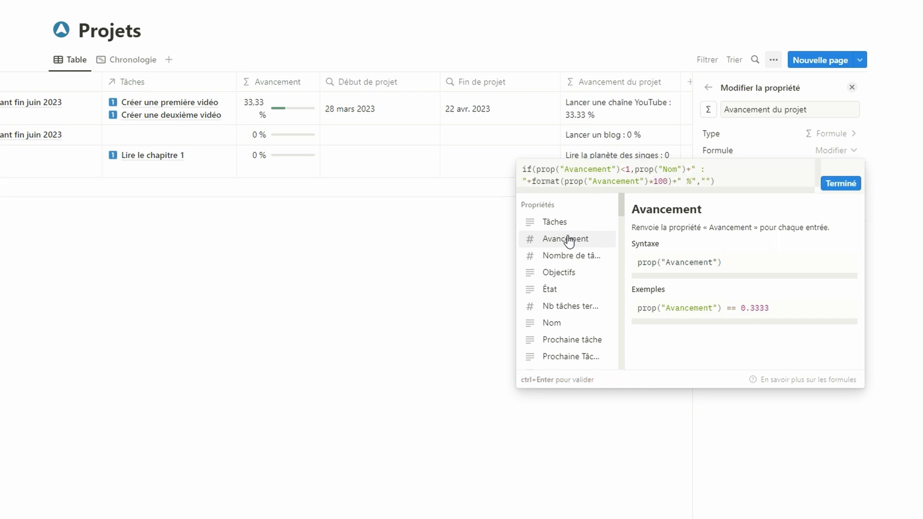
click(836, 186)
click(566, 311)
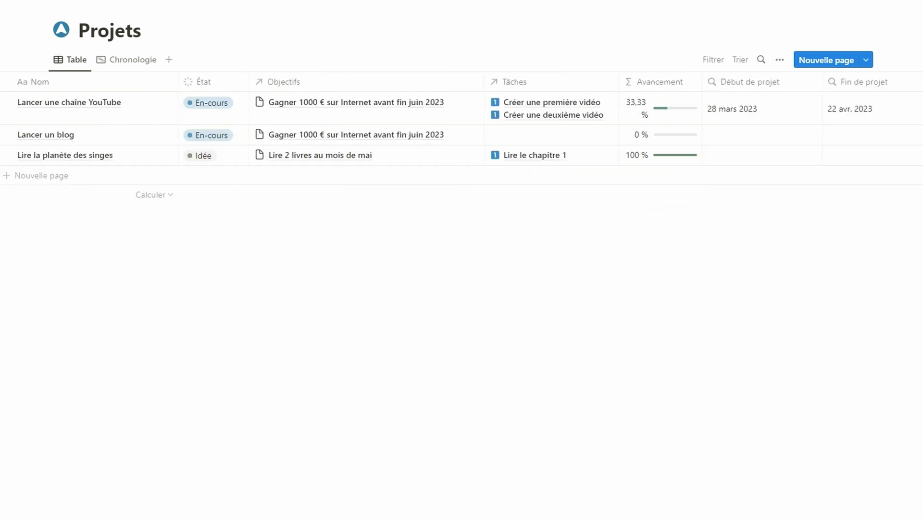
Step: Open the Objectifs database from the main page and create a Galerie view
key(alt+Left)
click(102, 373)
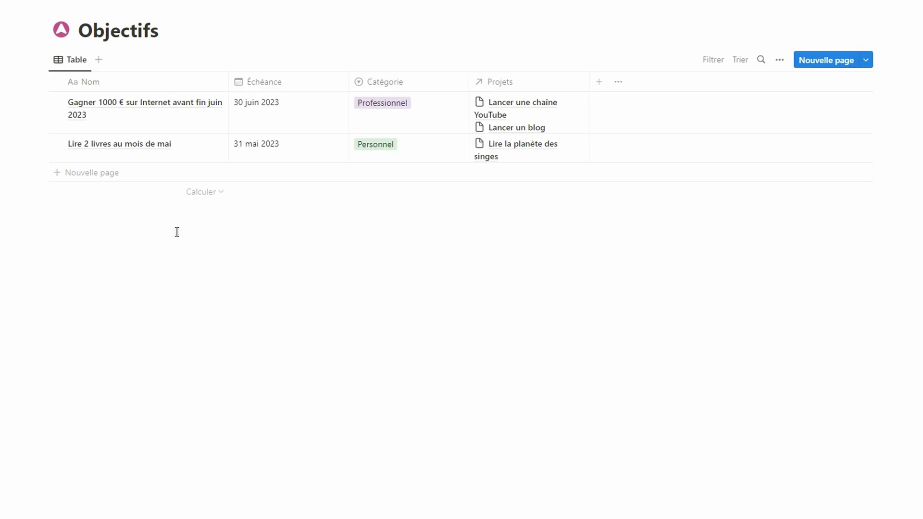
click(99, 59)
click(826, 155)
Step: Open the goal Gagner 1000 € sur Internet avant fin juin 2023 and add an Agrégation property named Avancement [AG]
click(443, 204)
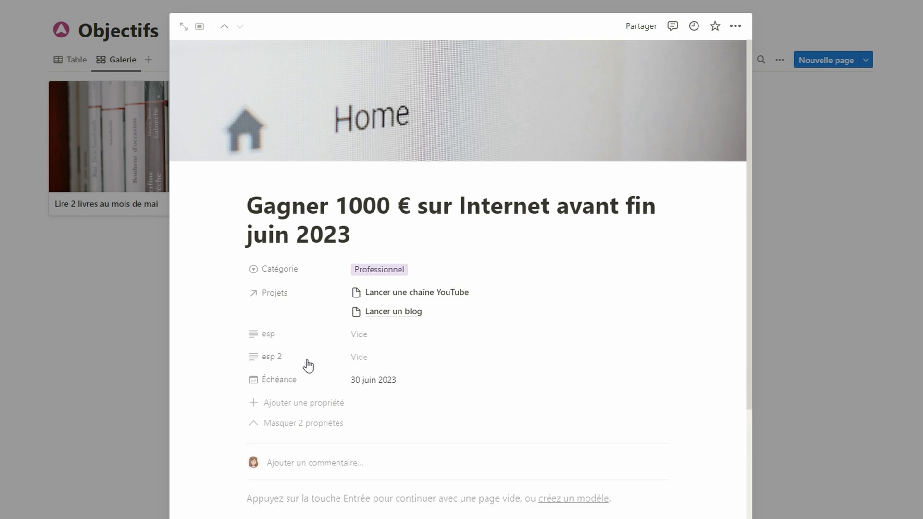
click(303, 402)
click(298, 383)
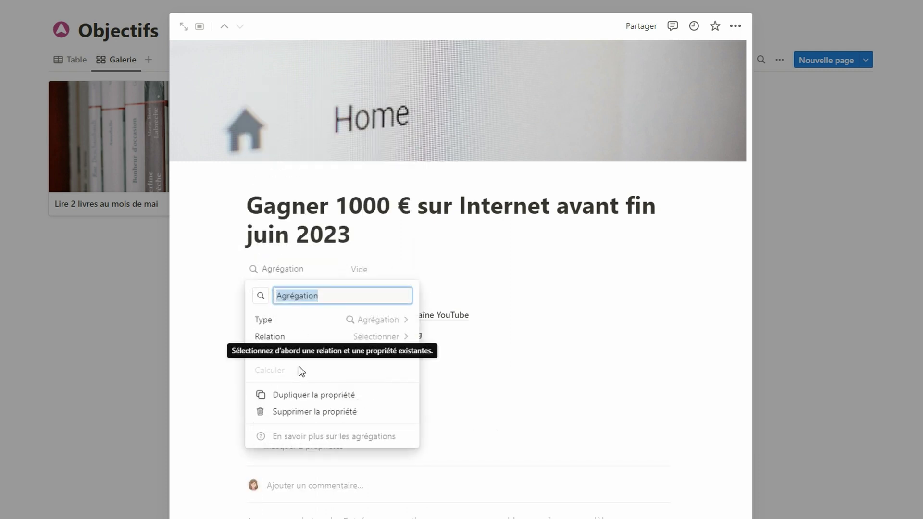
text(Avancement [AG])
Step: Configure Avancement [AG] to use the Projets relation and the Avancement du projet property, and close the goal page
click(392, 336)
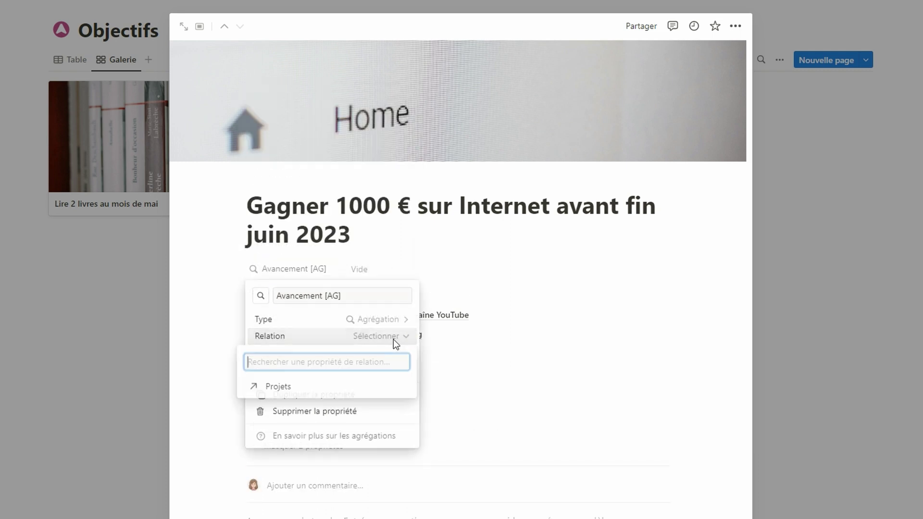
click(380, 386)
click(374, 353)
click(347, 436)
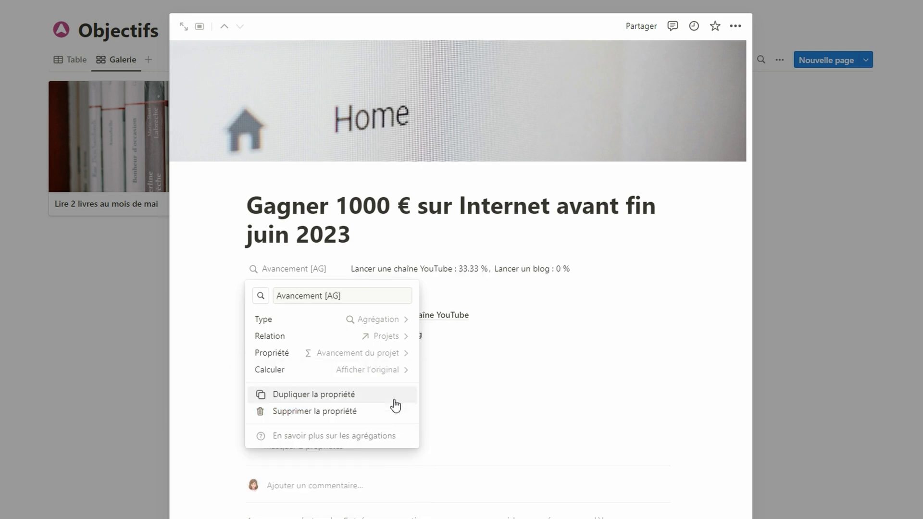
key(Escape)
key(Escape)
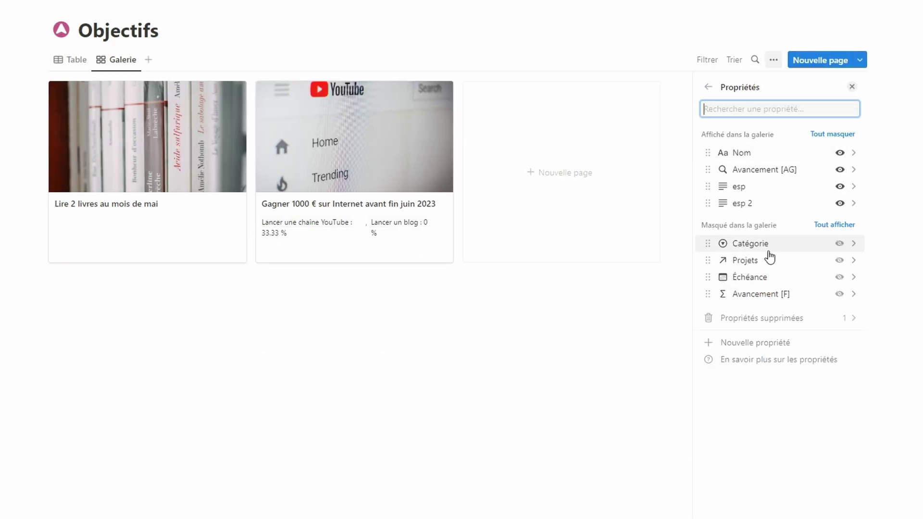
Step: Show Avancement [F] on the gallery cards, place it above Avancement [AG], and close the view settings
click(839, 293)
drag(707, 227, 707, 200)
click(620, 375)
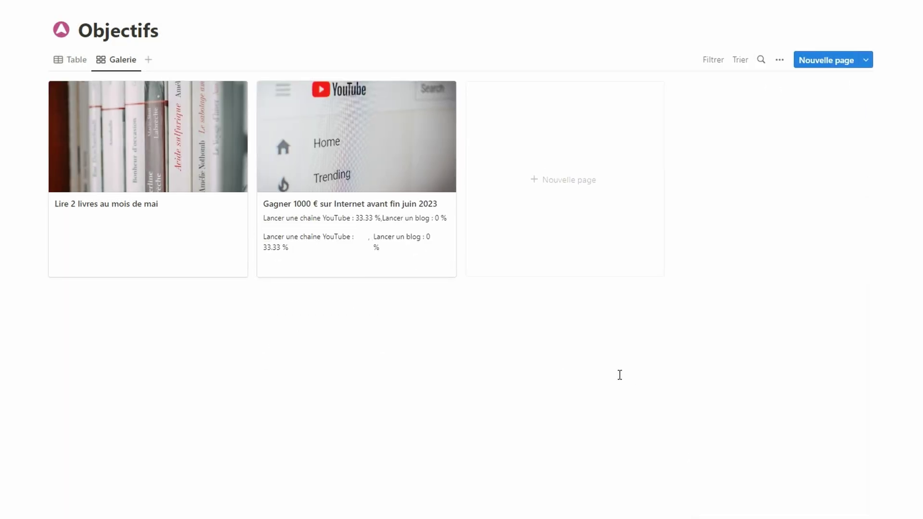